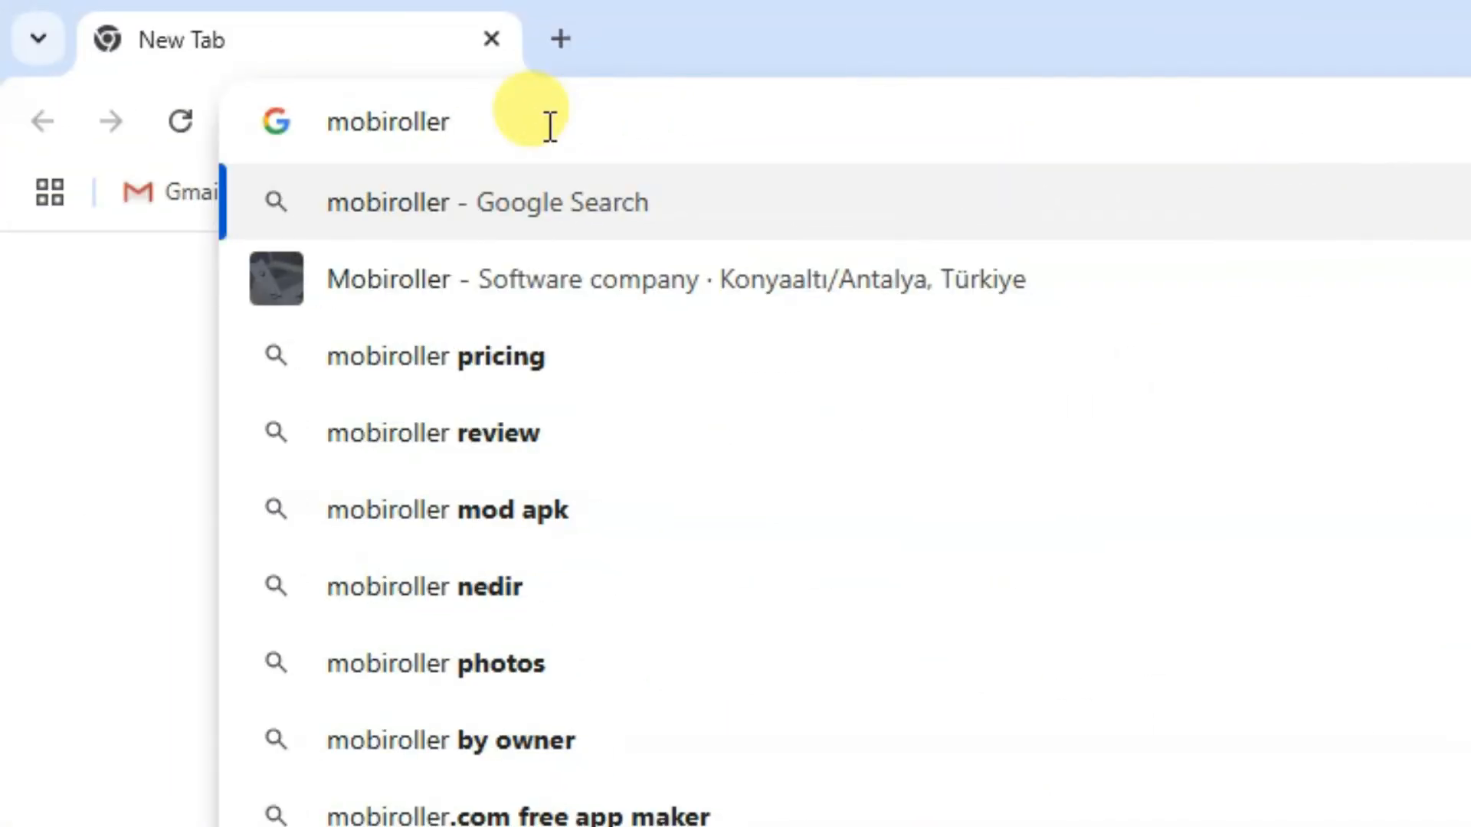
Search the web for mobiroller and open the official Mobiroller site from the results.
key(Return)
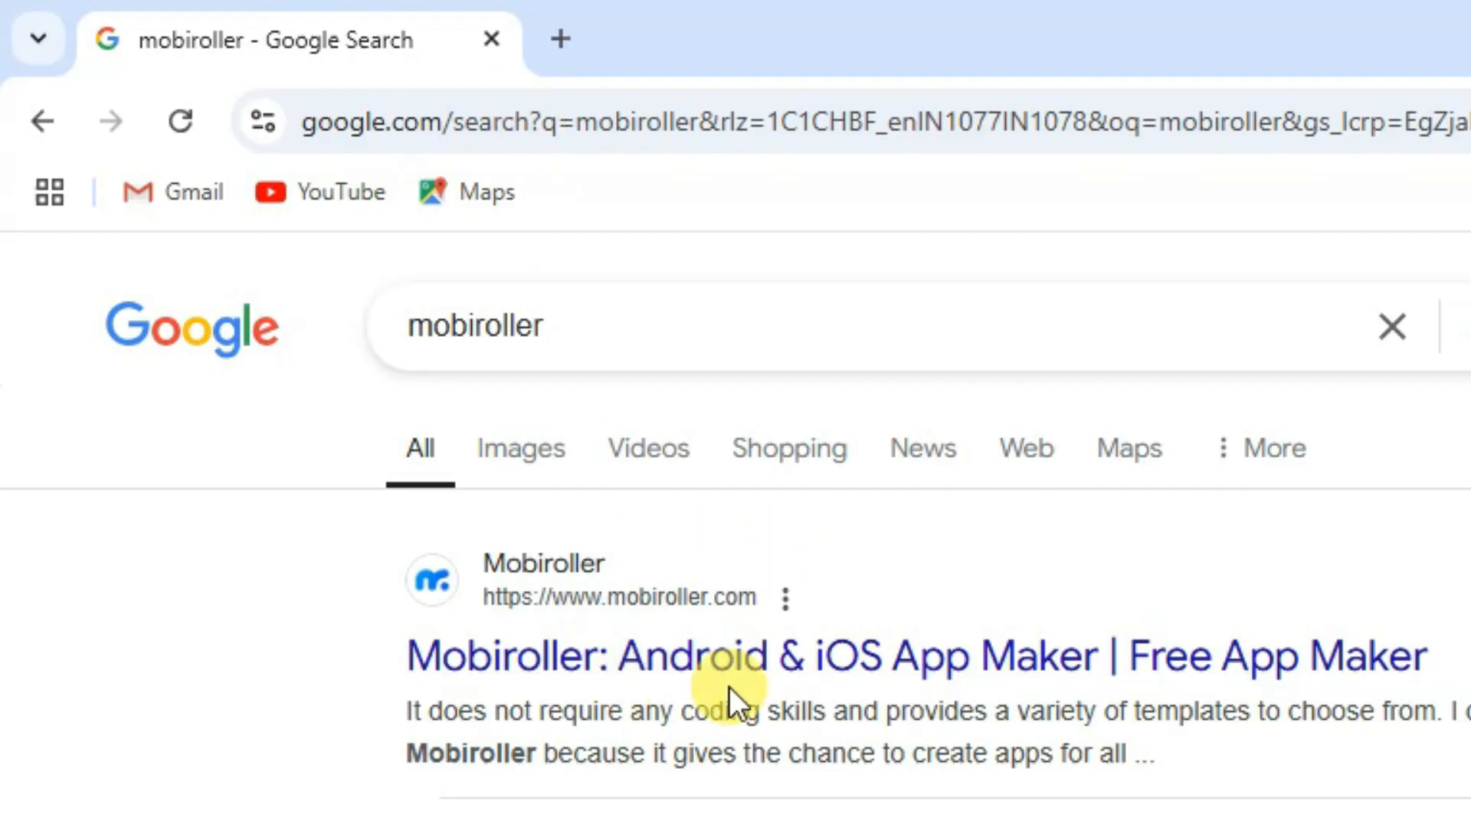
click(700, 665)
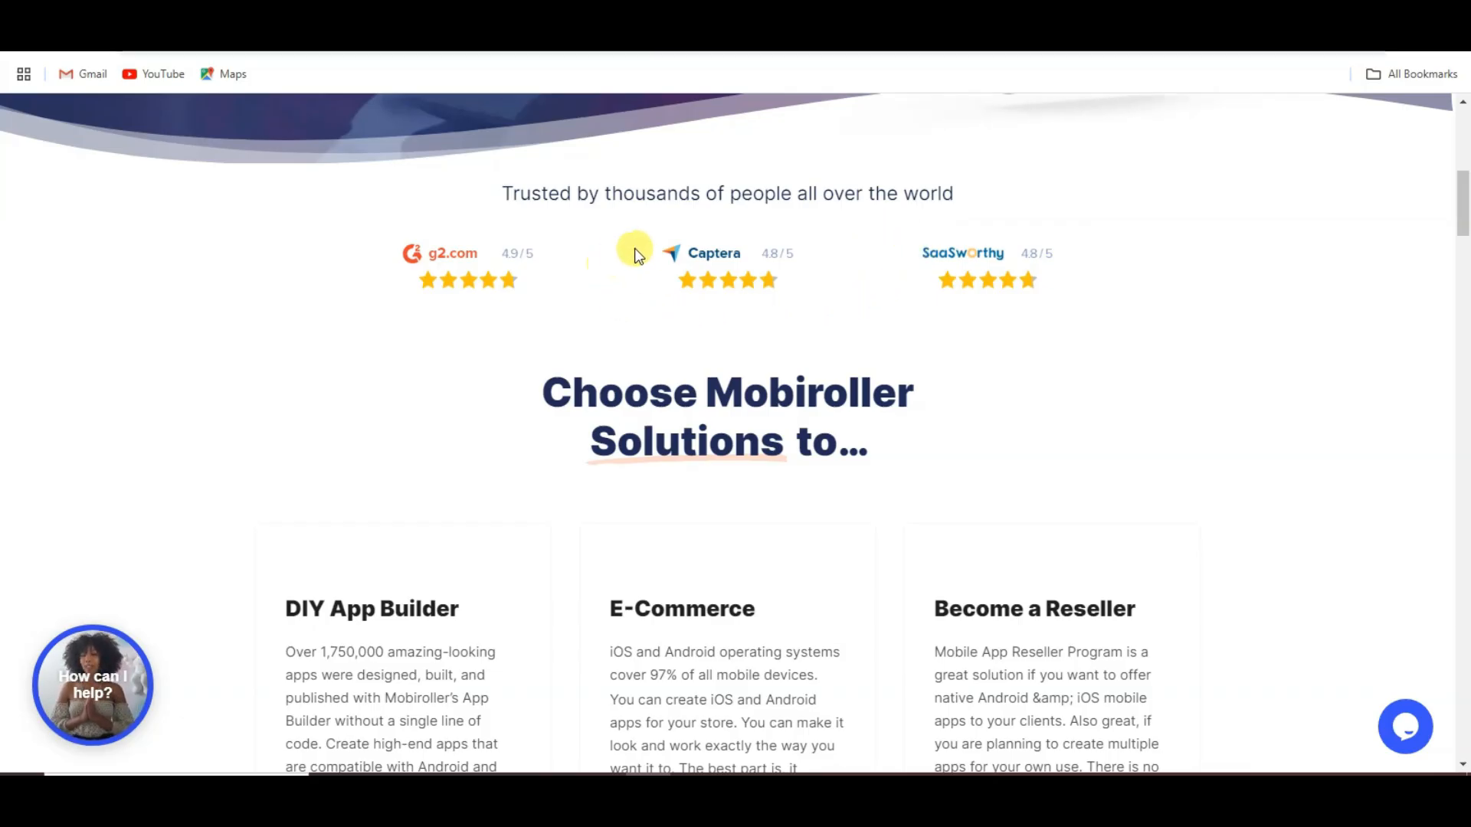
Read the Create App, Test Your App and Publish on Markets stages on the homepage, including the supported app stores.
drag(232, 204, 356, 205)
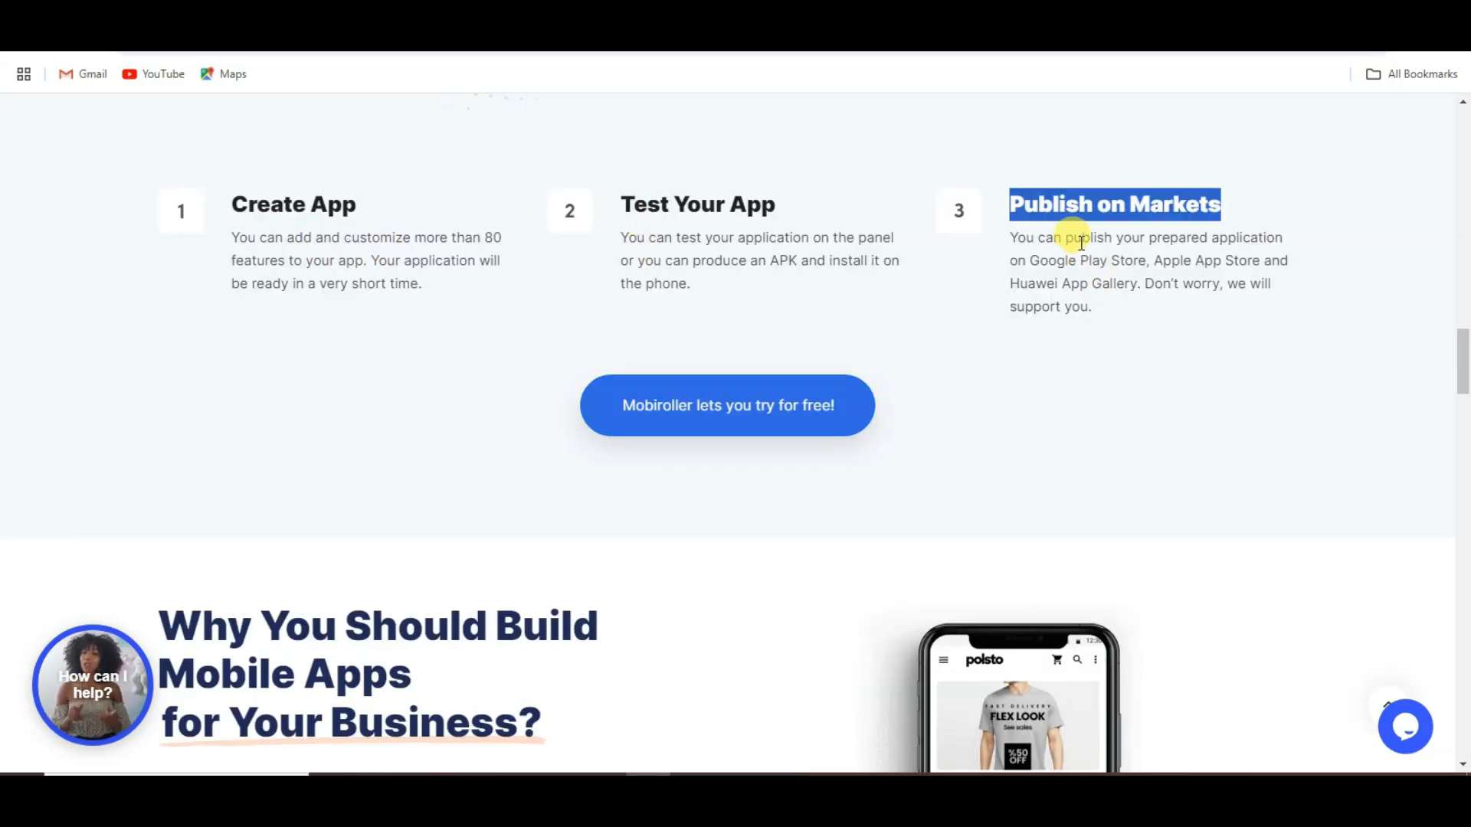
drag(1029, 262, 1149, 262)
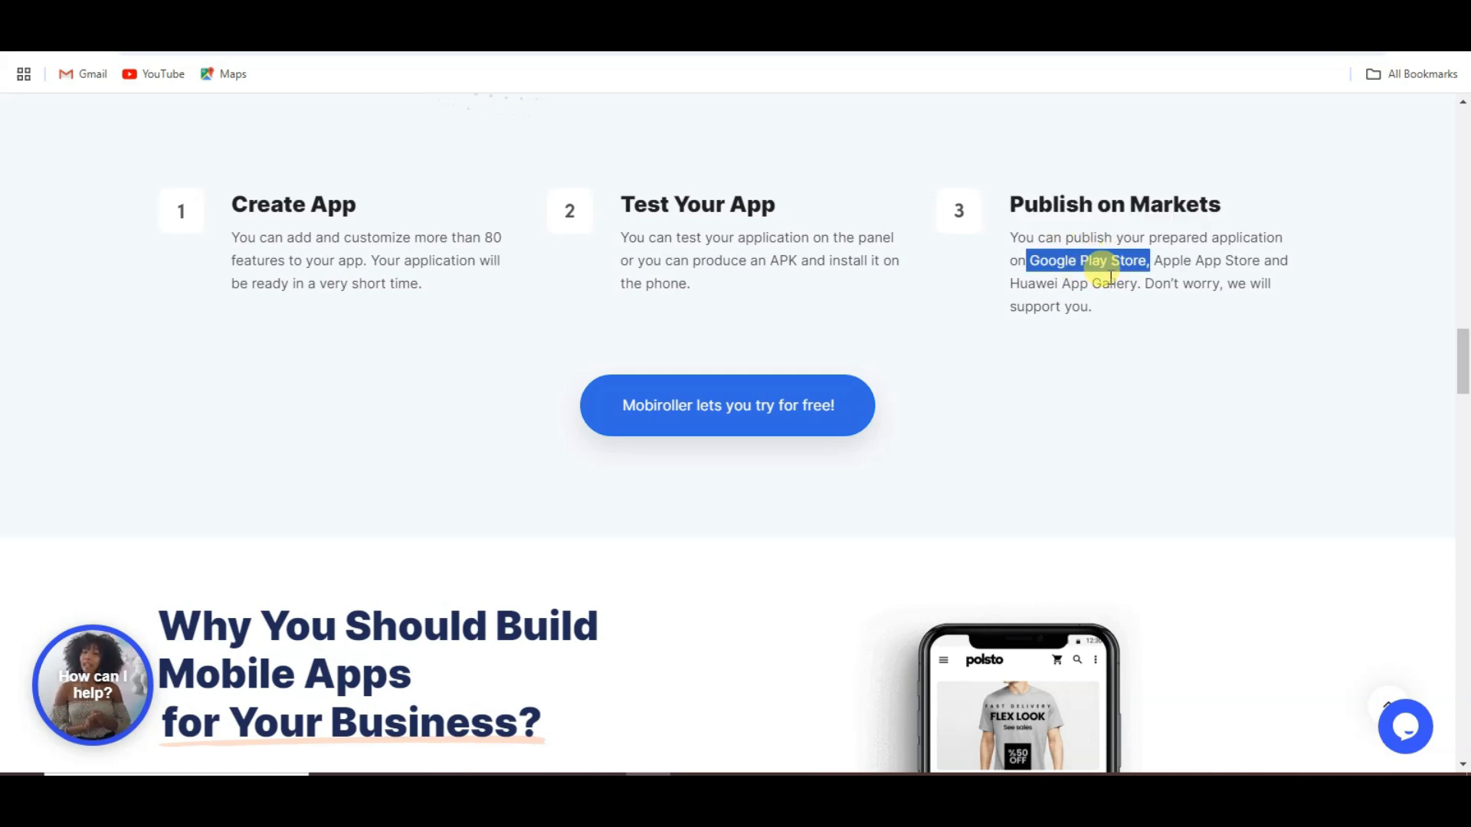
drag(1010, 284, 1138, 285)
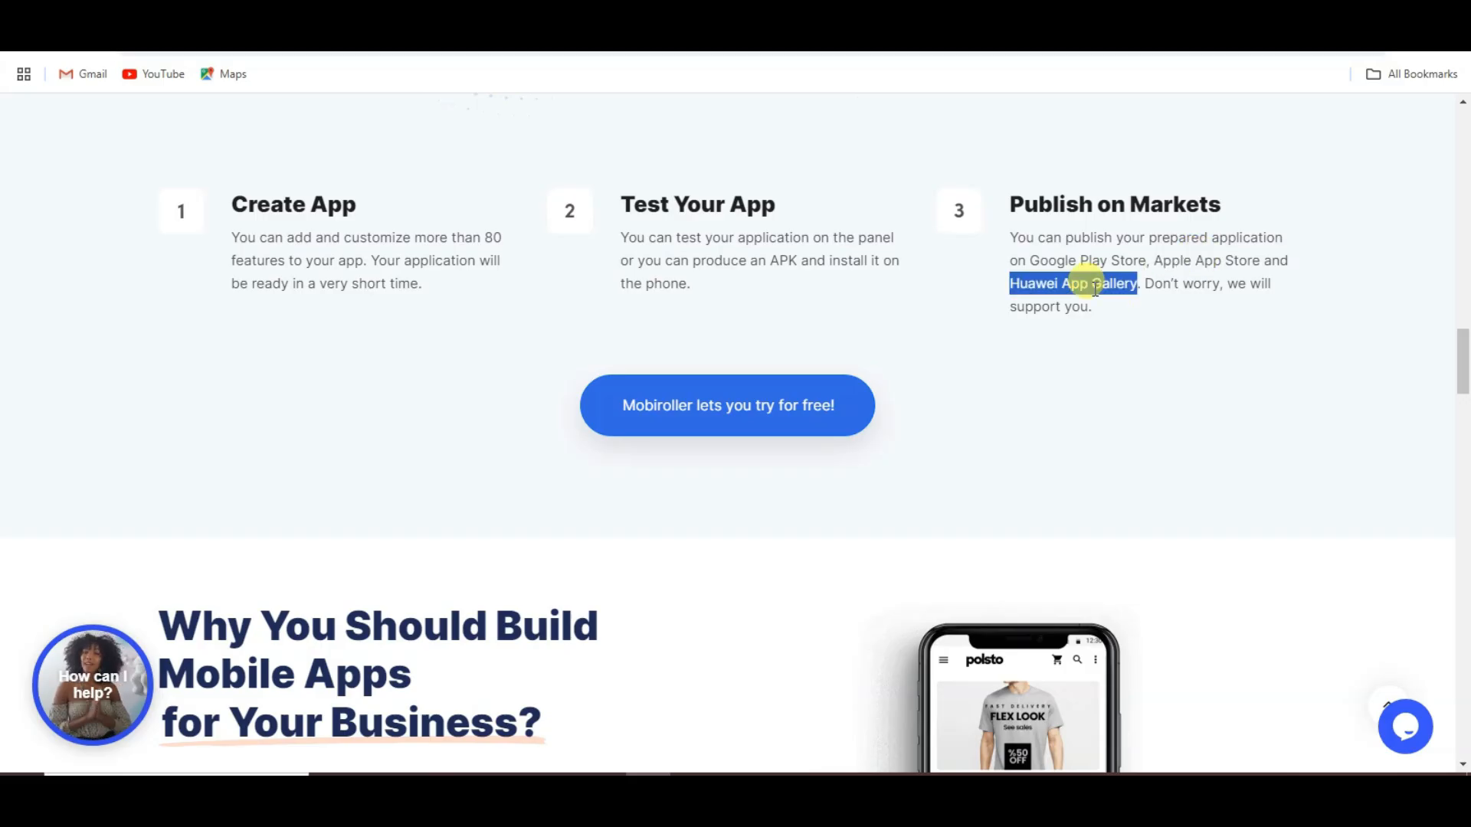
click(1317, 278)
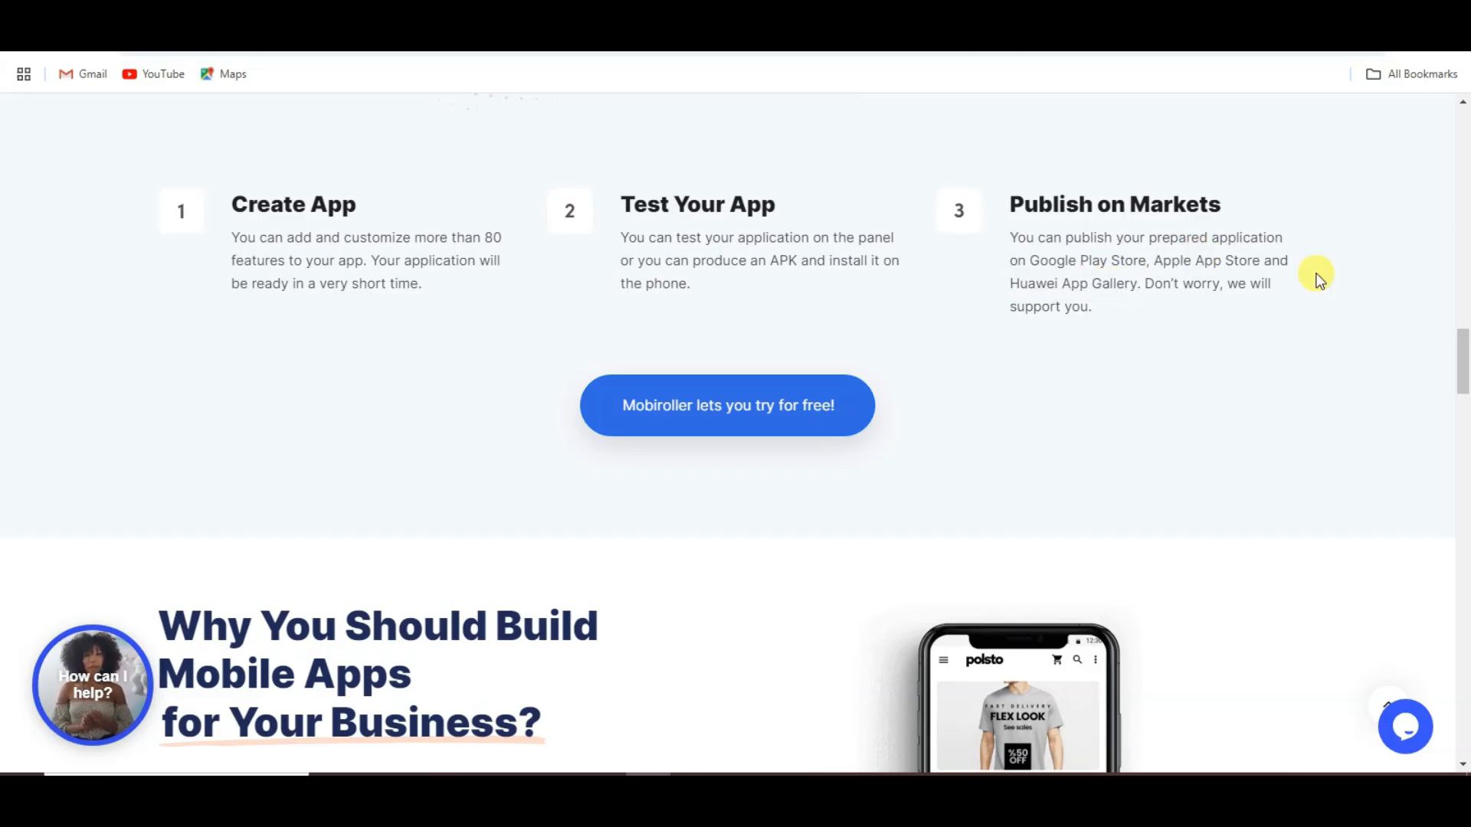
scroll(567, 444, down, 6)
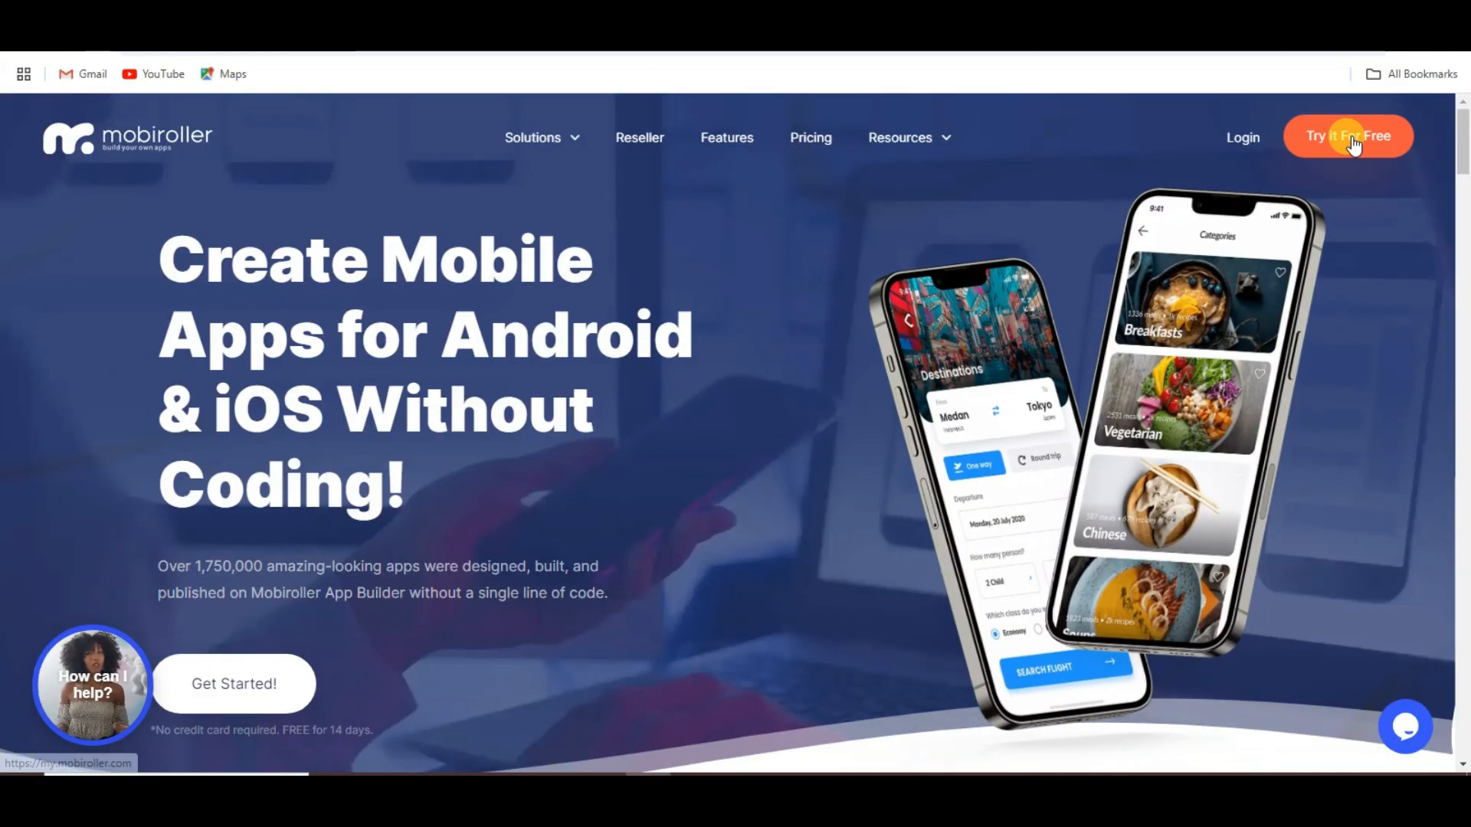
Open the free-trial sign-up form and agree to the Terms and Privacy Policy.
click(1353, 139)
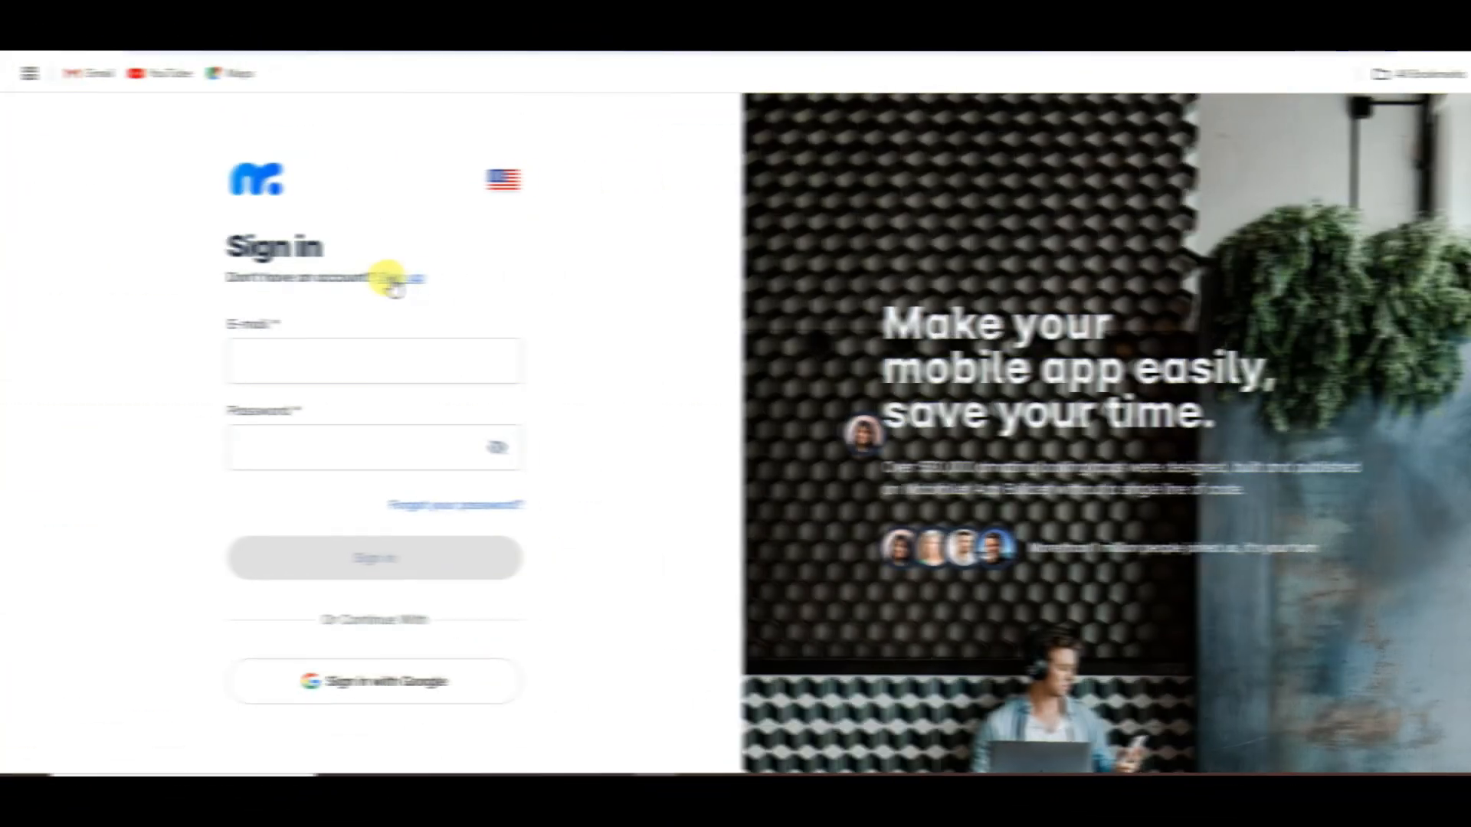
click(388, 279)
click(365, 353)
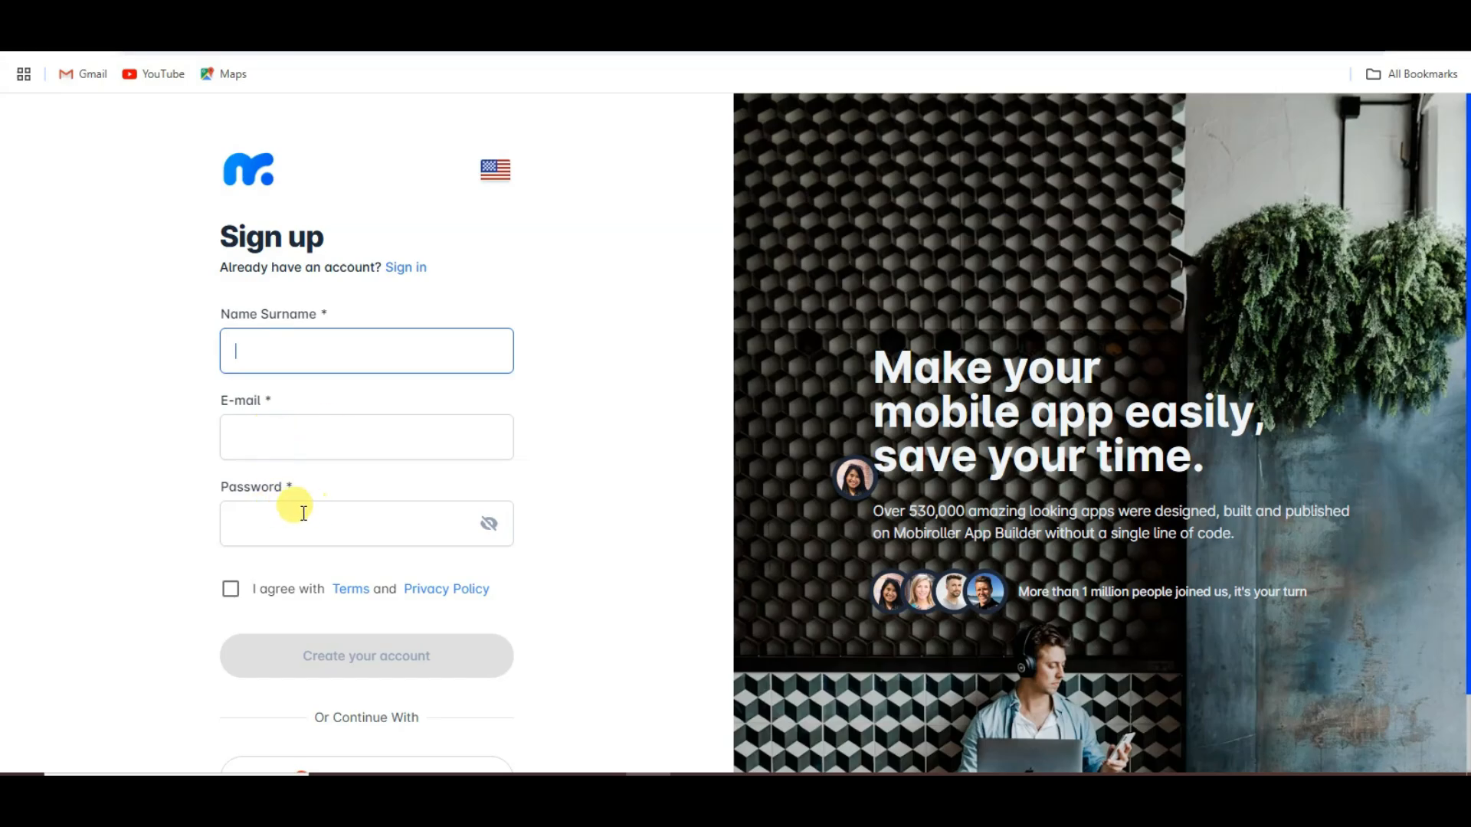
click(230, 590)
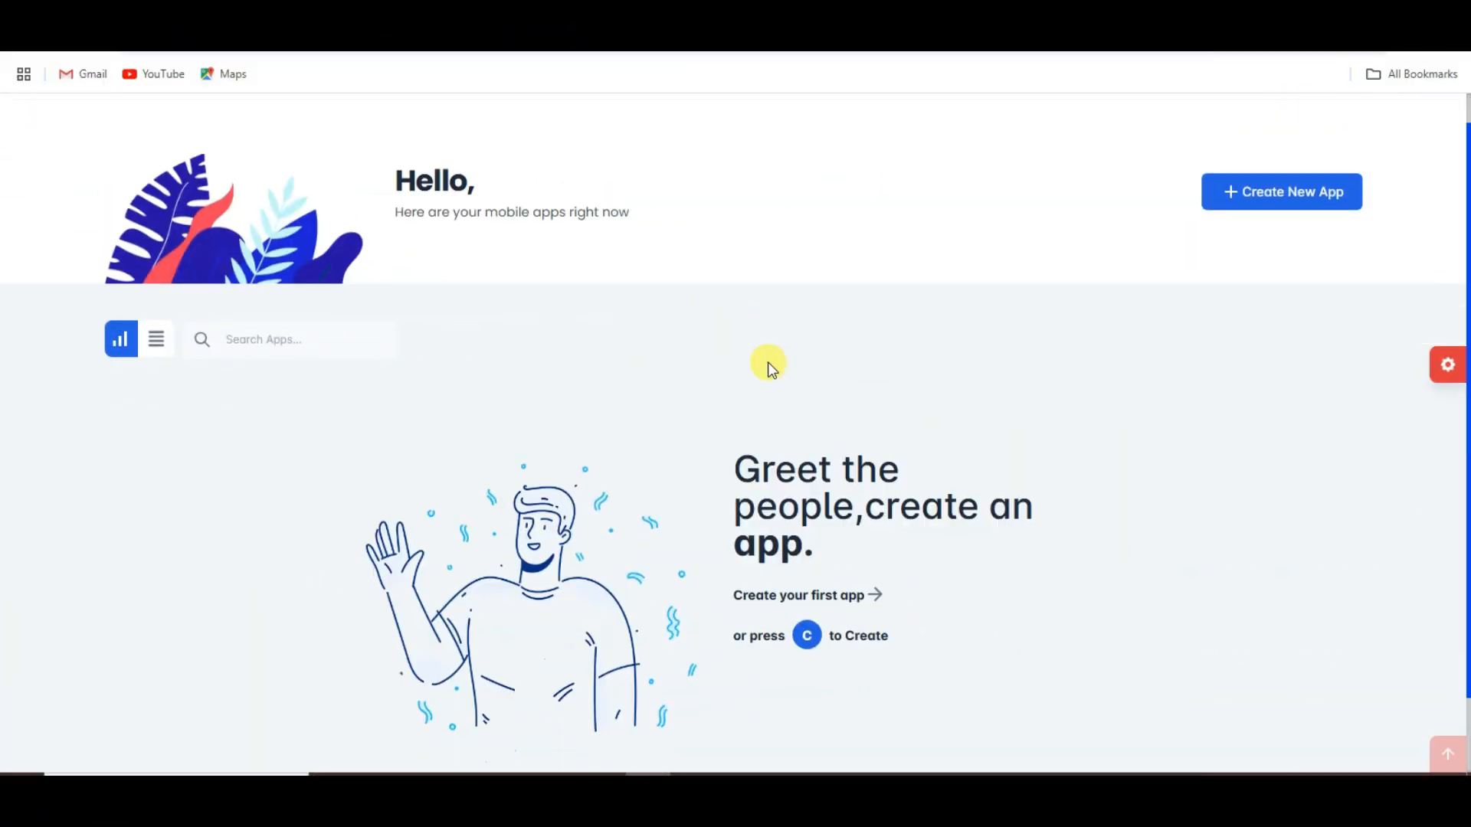
Start creating a new app named demo and proceed to the template selection.
scroll(768, 361, down, 1)
scroll(768, 362, up, 2)
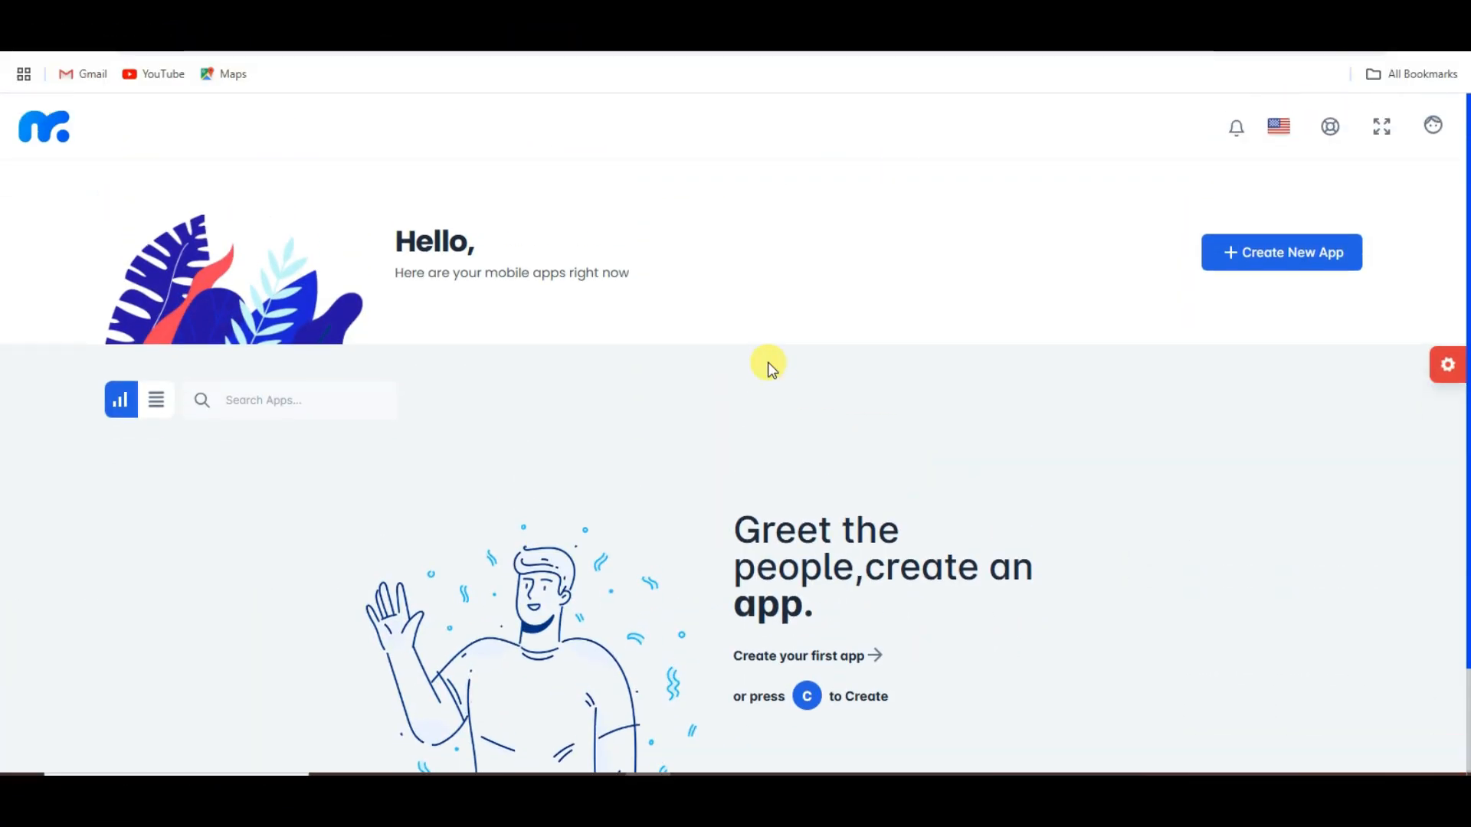
click(1286, 256)
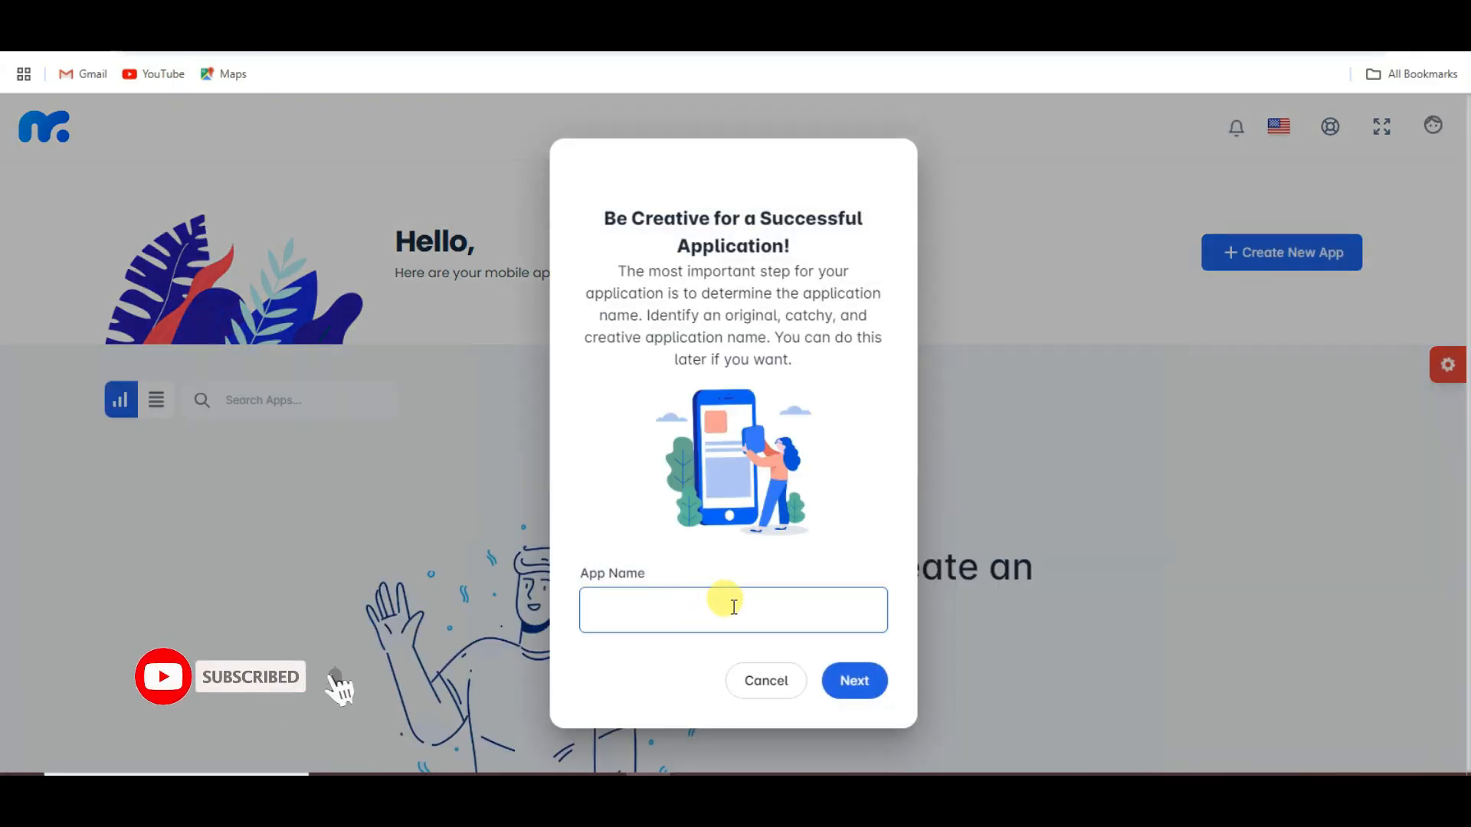
text(demo)
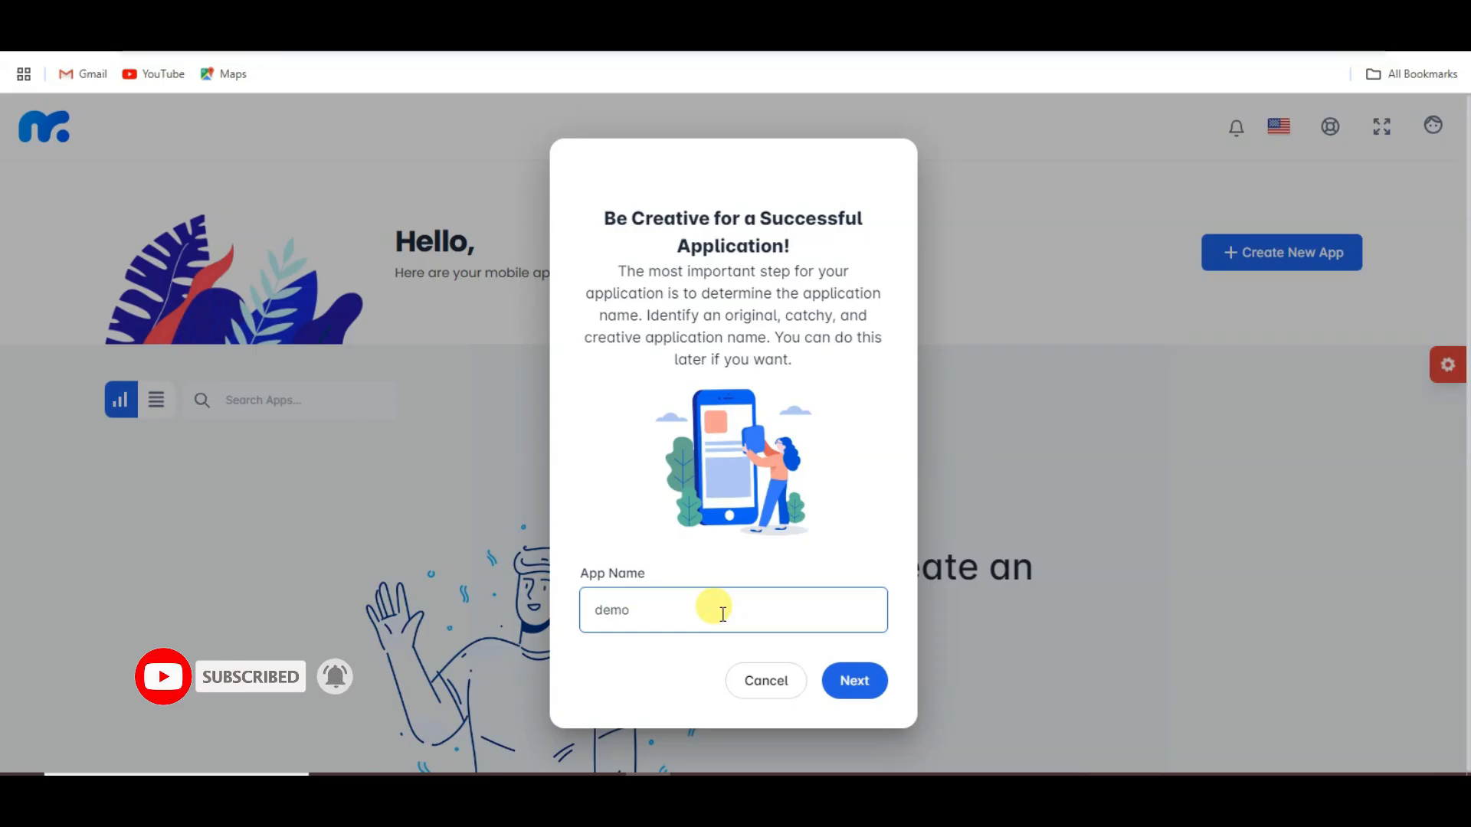
click(855, 680)
Browse the Business templates, generate the app from the first Shopping template with orange shopping-bag icons, and close the confirmation.
scroll(1016, 554, down, 10)
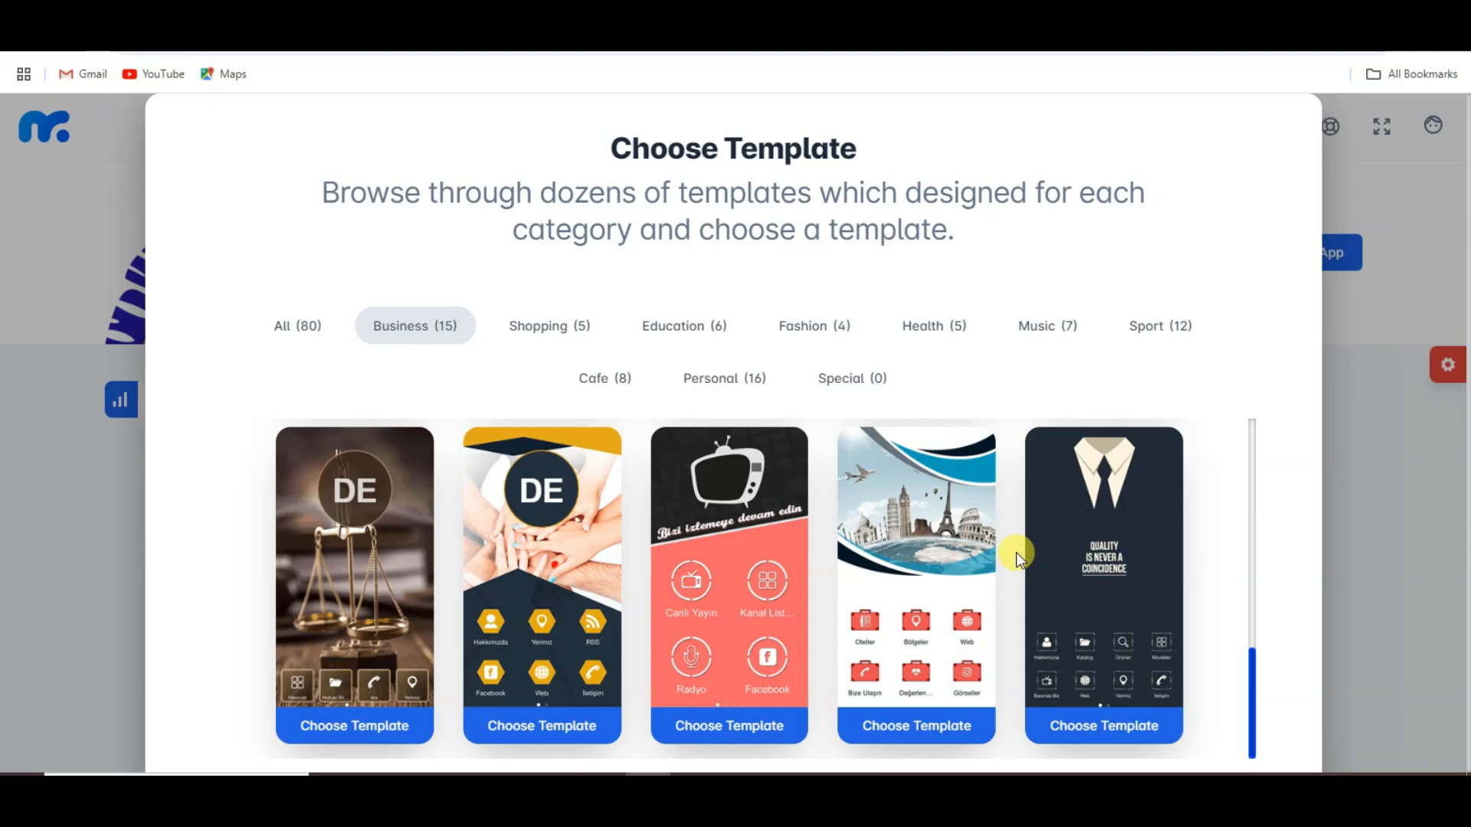
click(412, 337)
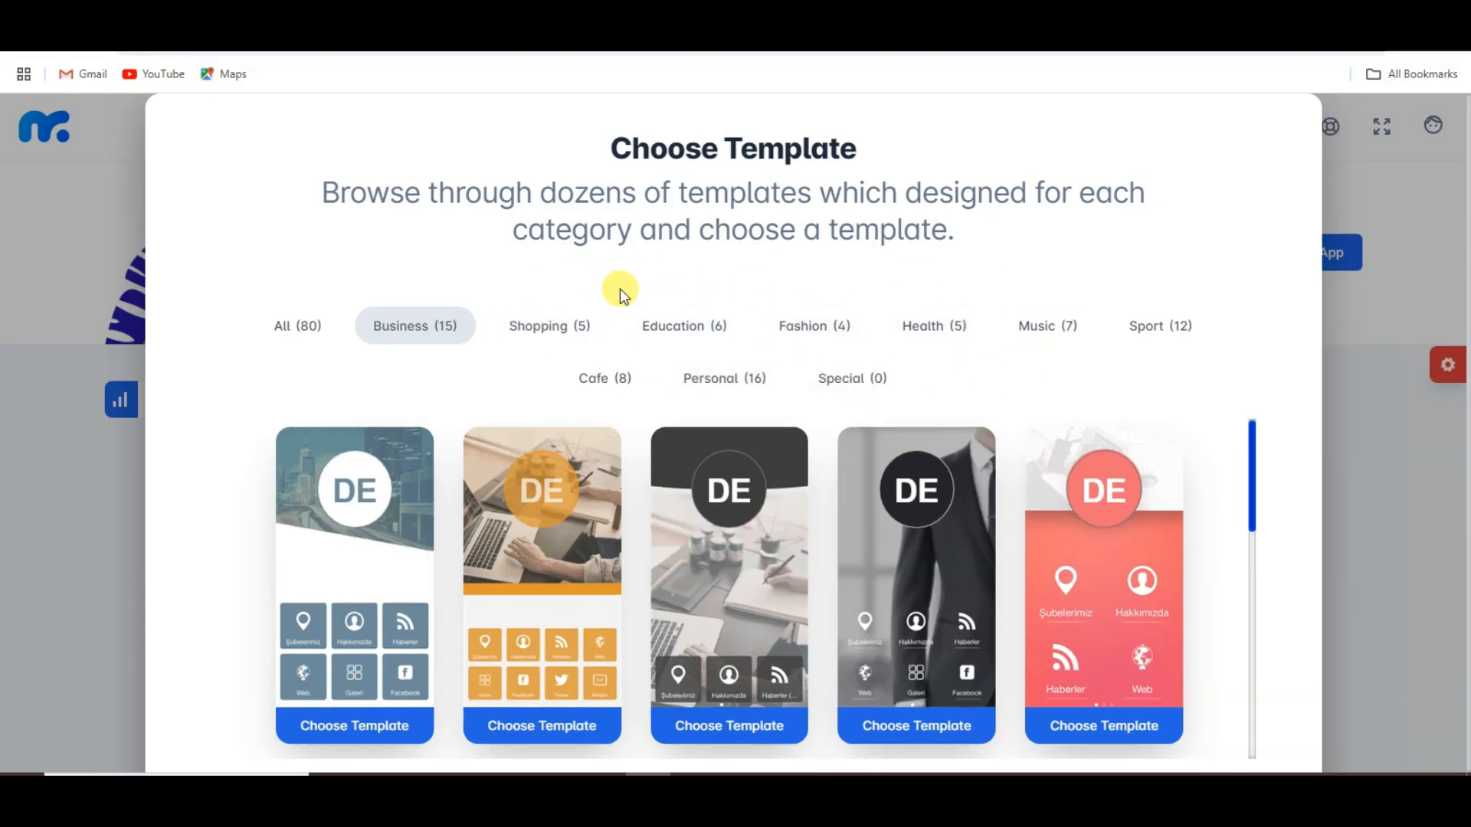
click(555, 332)
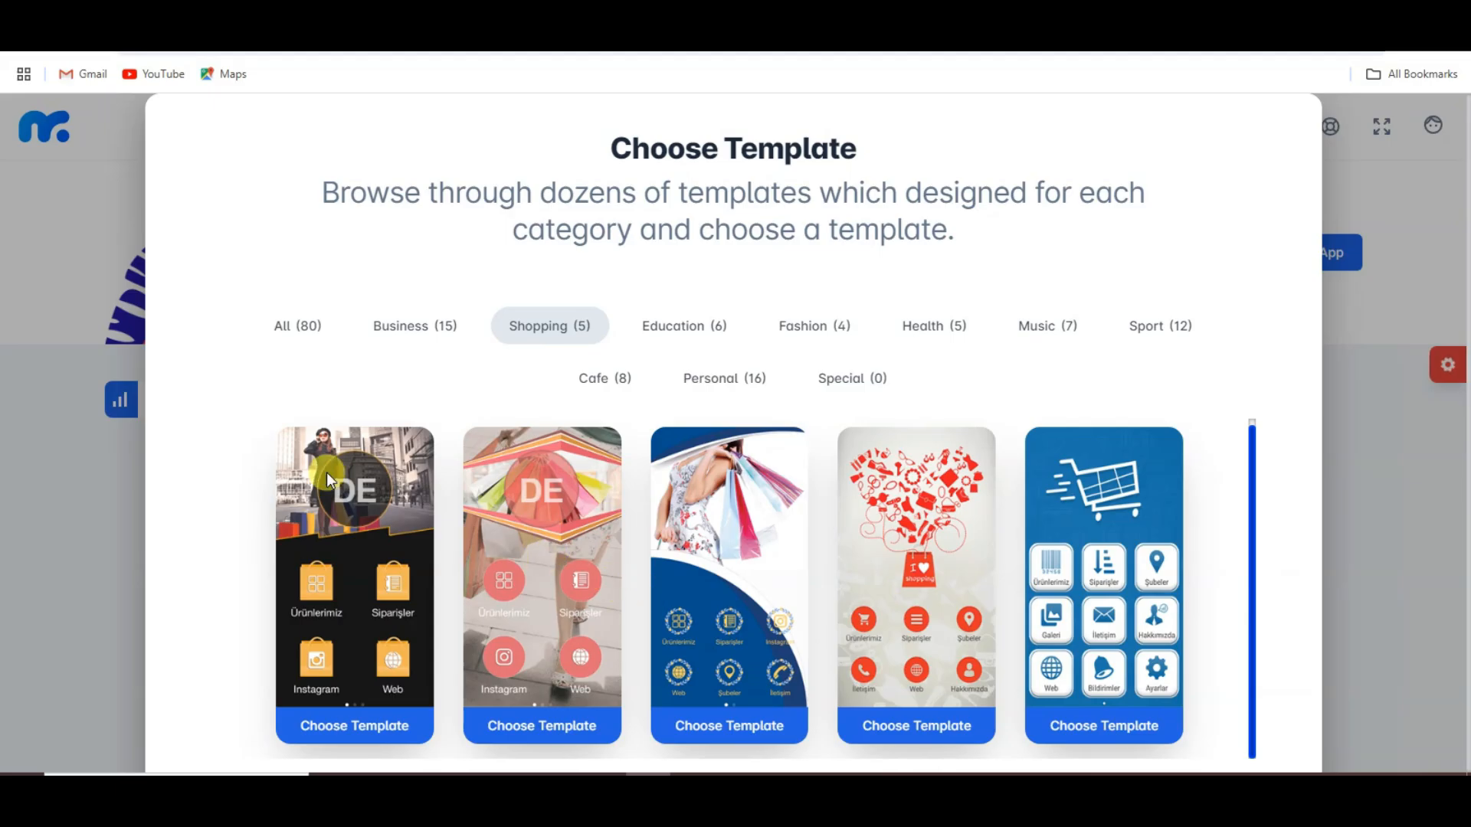
click(377, 726)
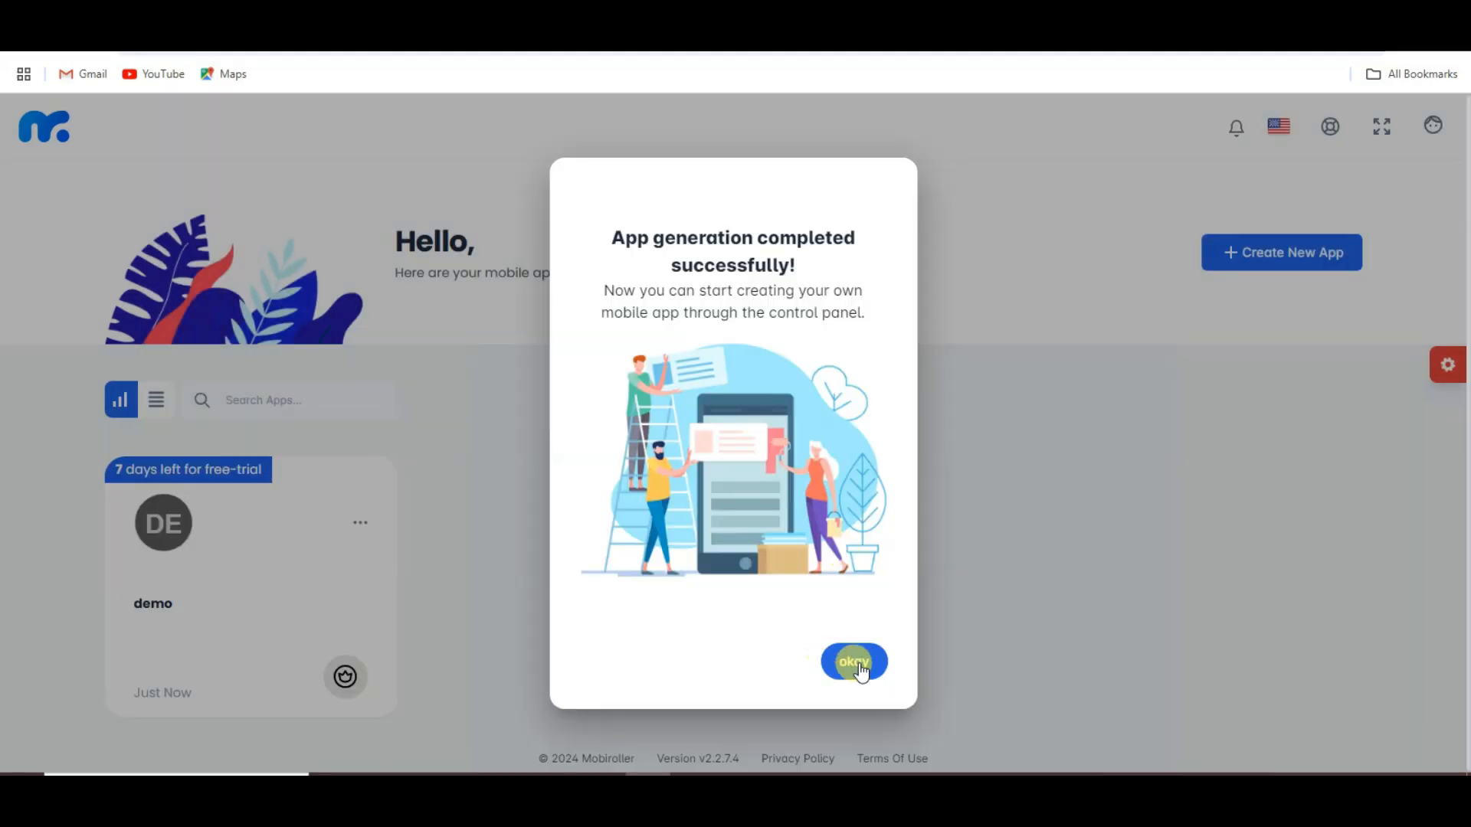
click(855, 663)
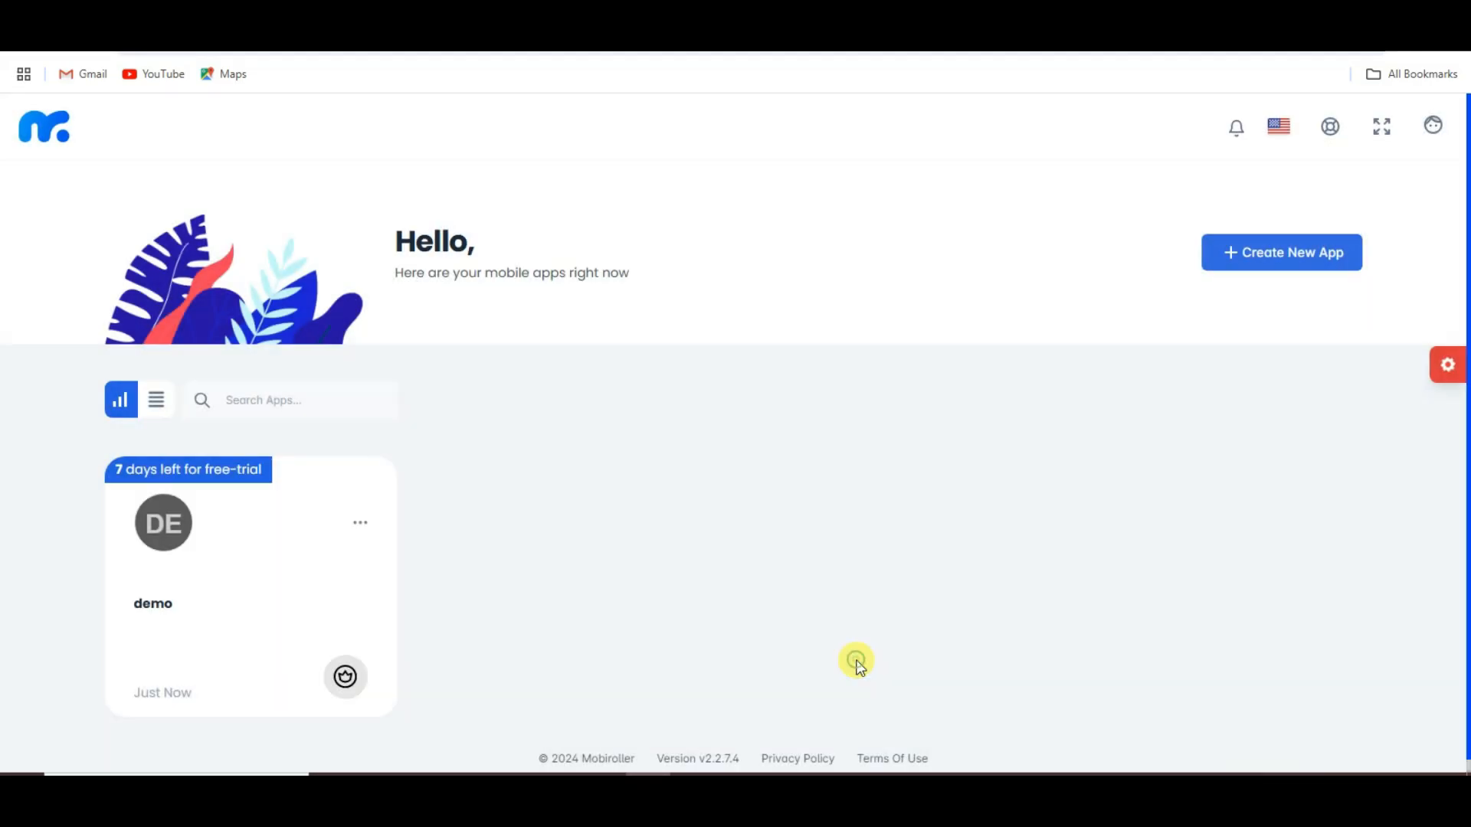
Open the demo app's control panel and go to its Content page.
click(257, 553)
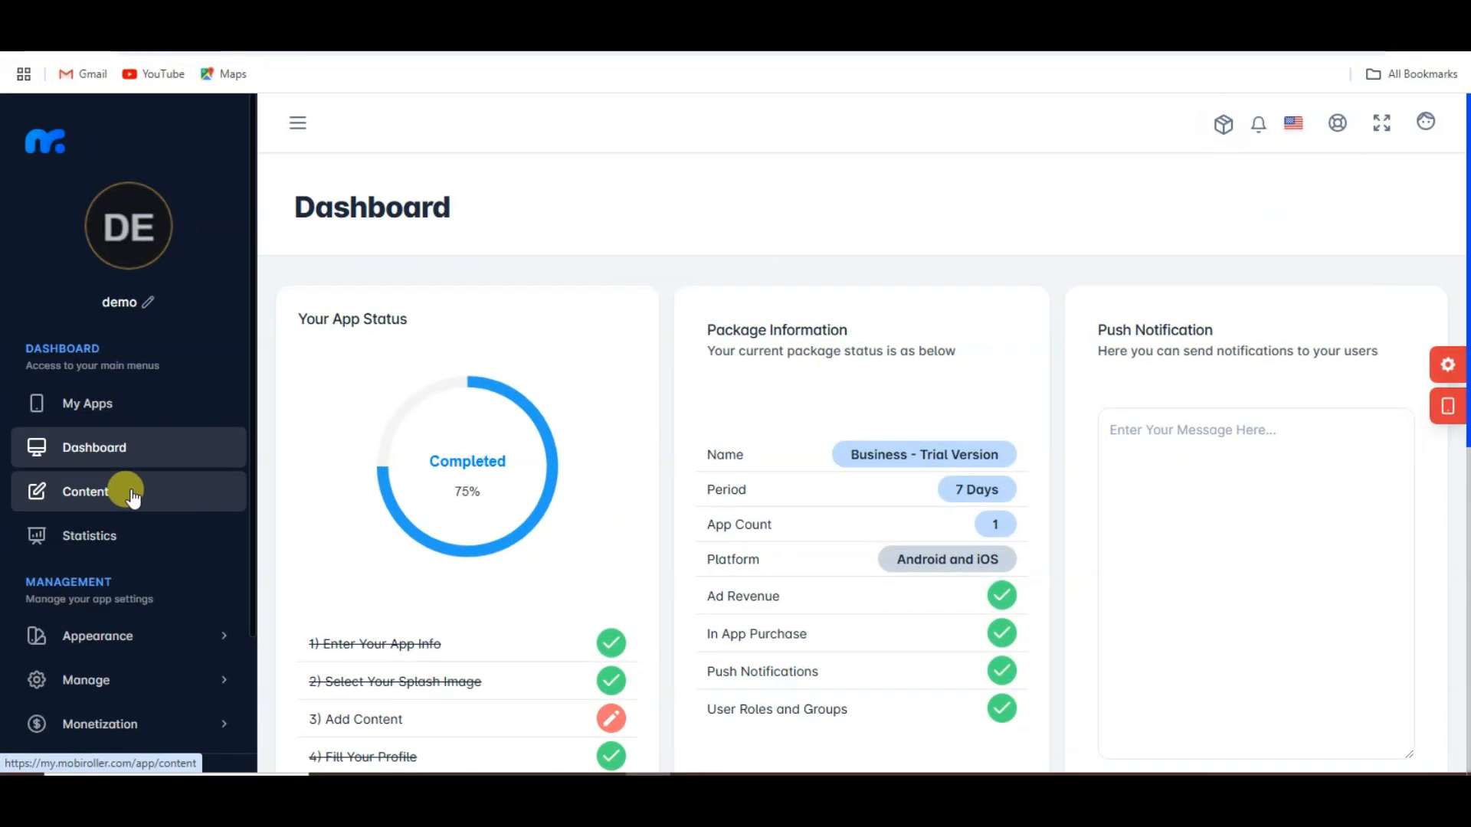
click(125, 498)
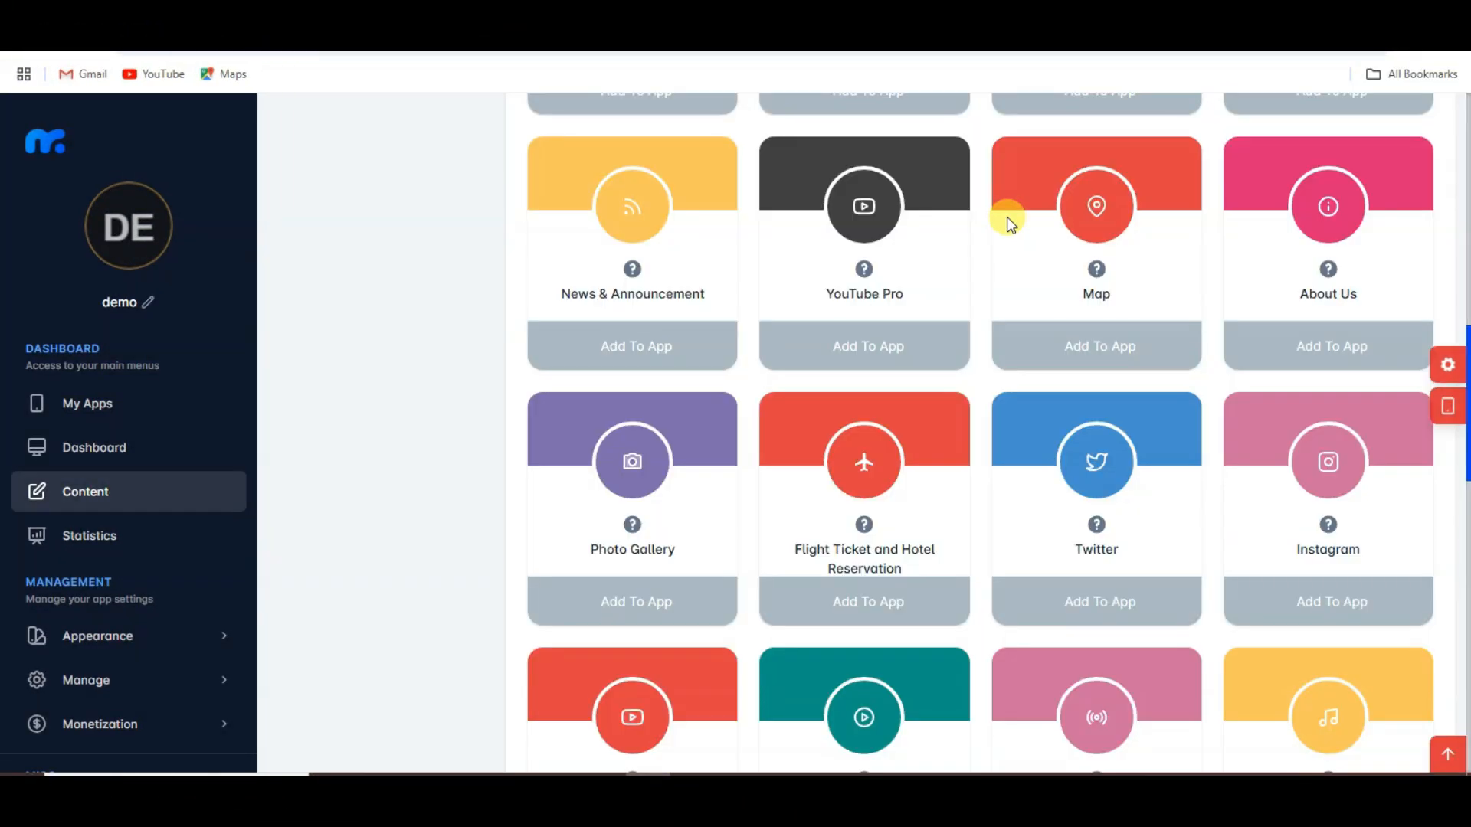
Examine the active content modules that can be added to the app and open the app preview.
scroll(1006, 222, down, 3)
scroll(982, 273, down, 5)
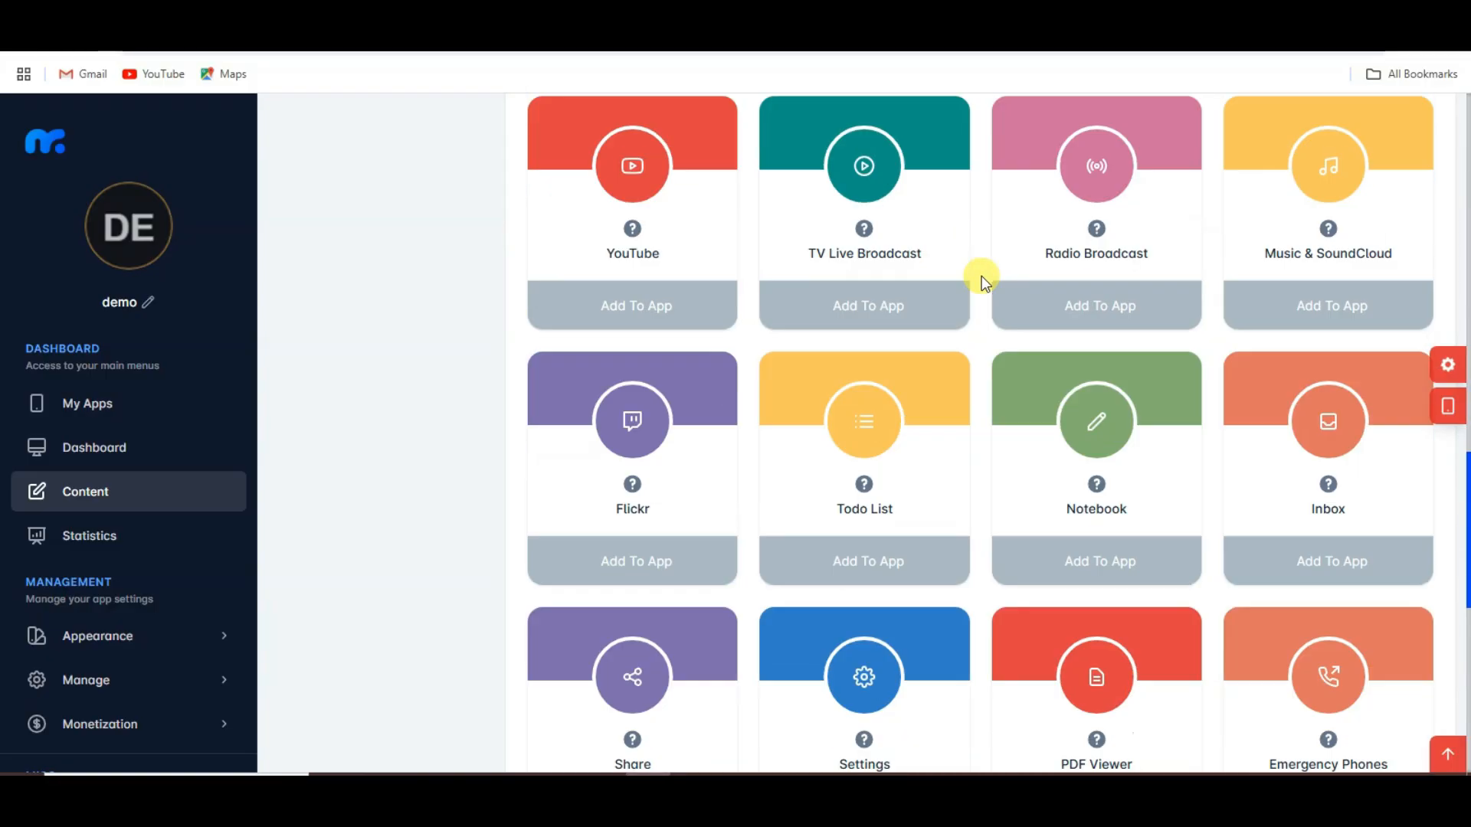
scroll(979, 418, up, 5)
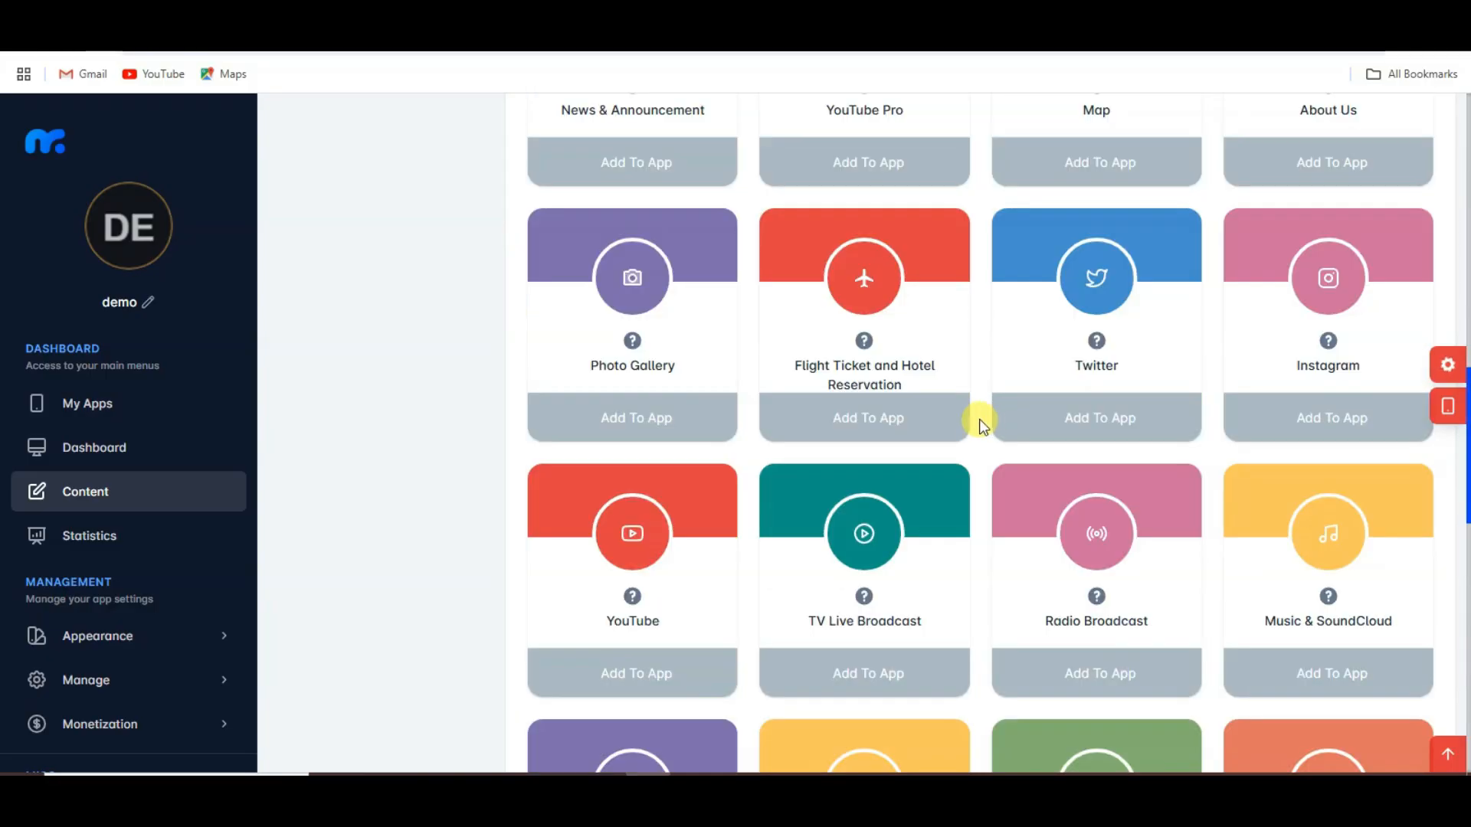
scroll(978, 420, up, 3)
scroll(978, 420, up, 10)
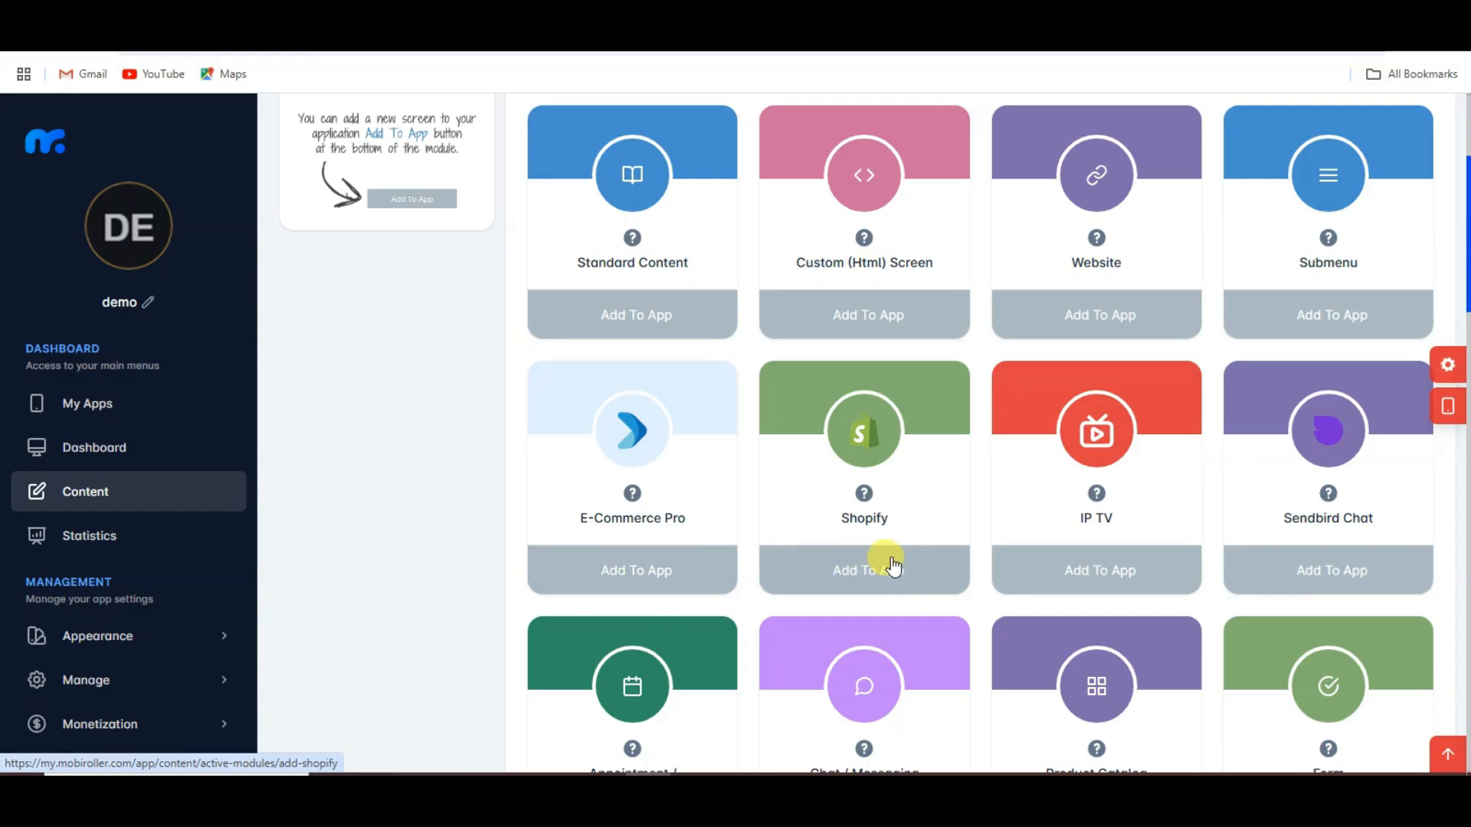
scroll(683, 437, down, 8)
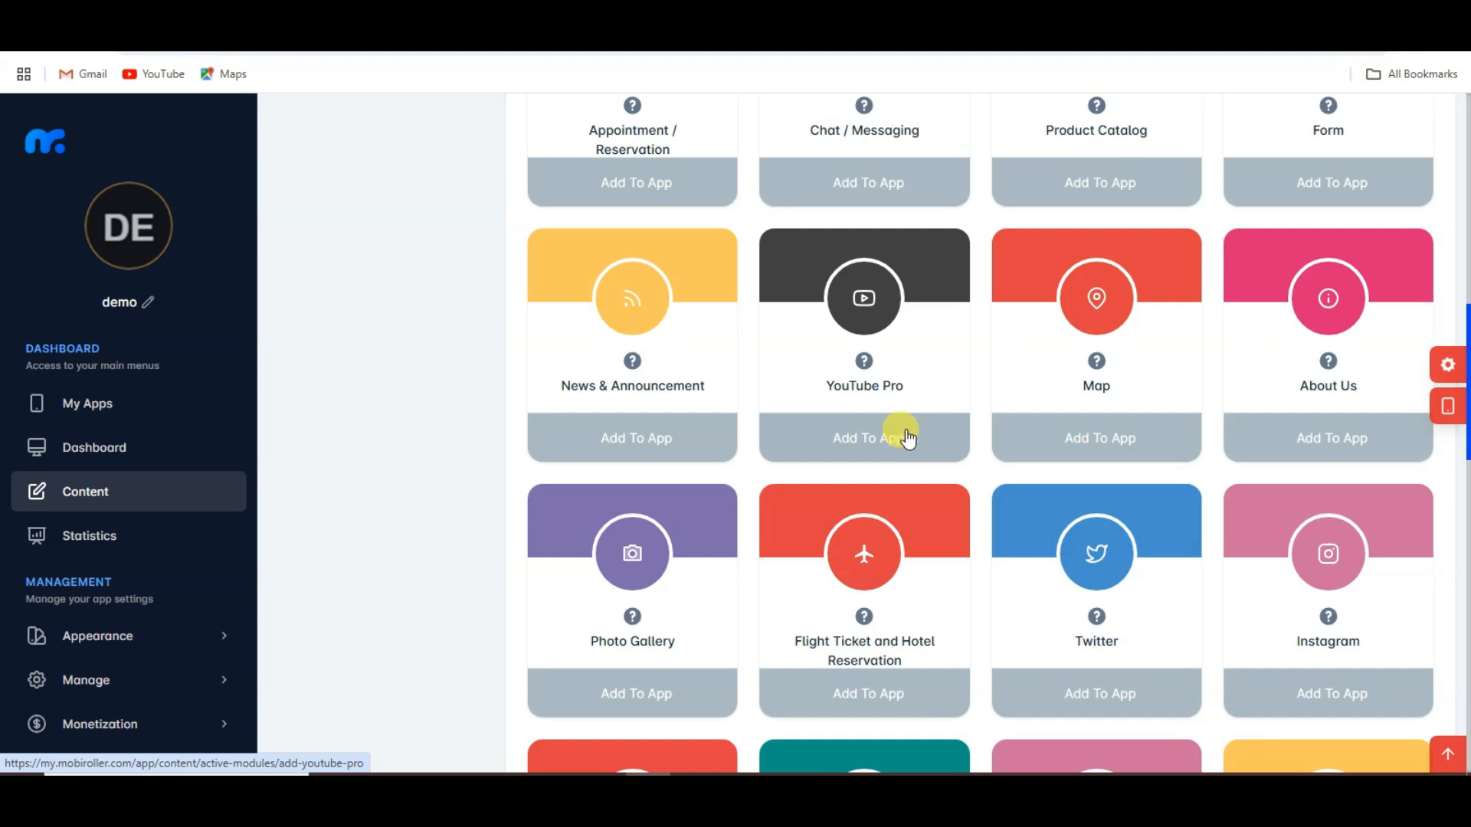
scroll(610, 328, down, 5)
scroll(652, 360, down, 3)
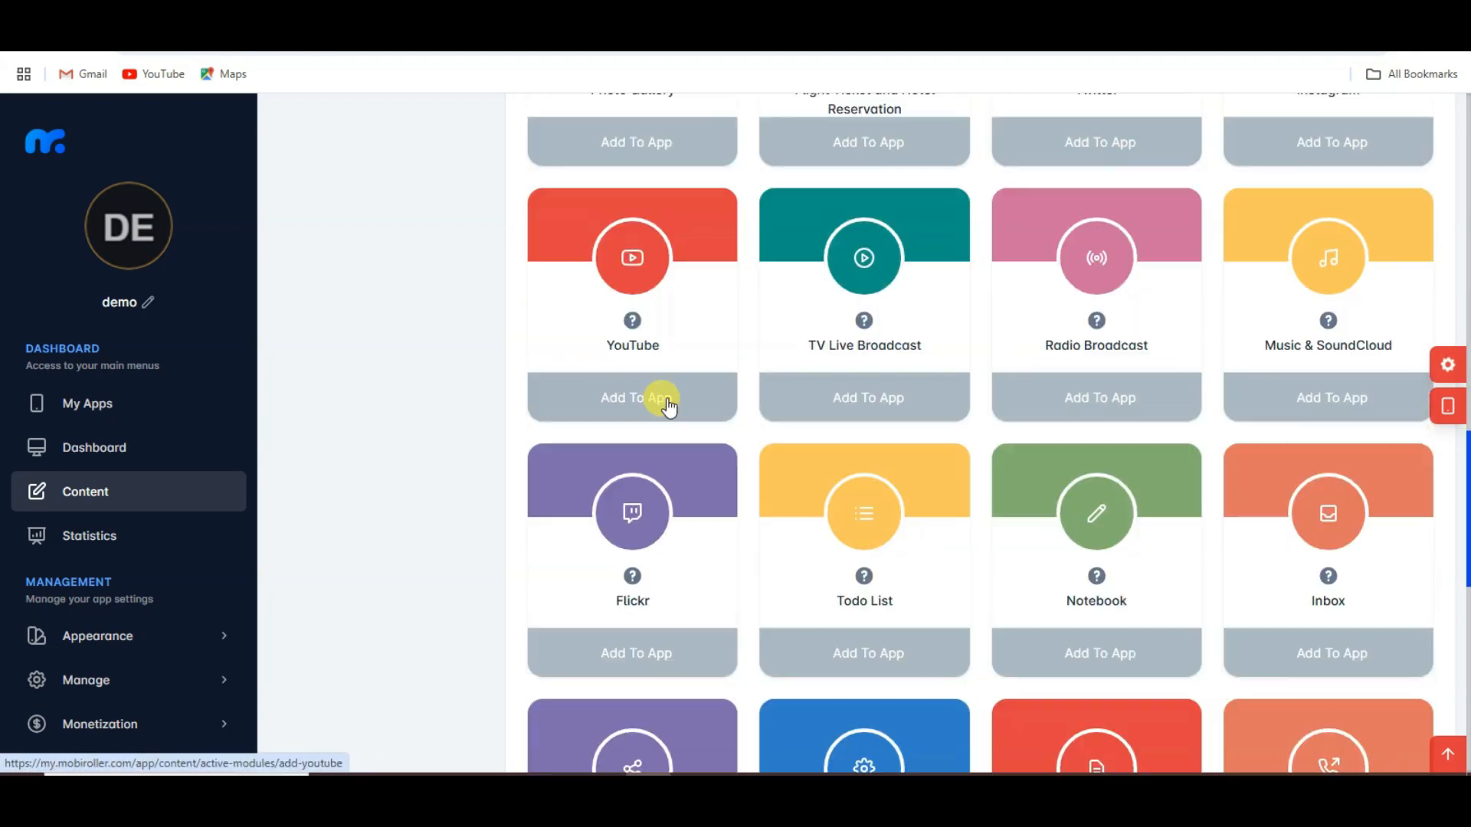
scroll(842, 490, down, 6)
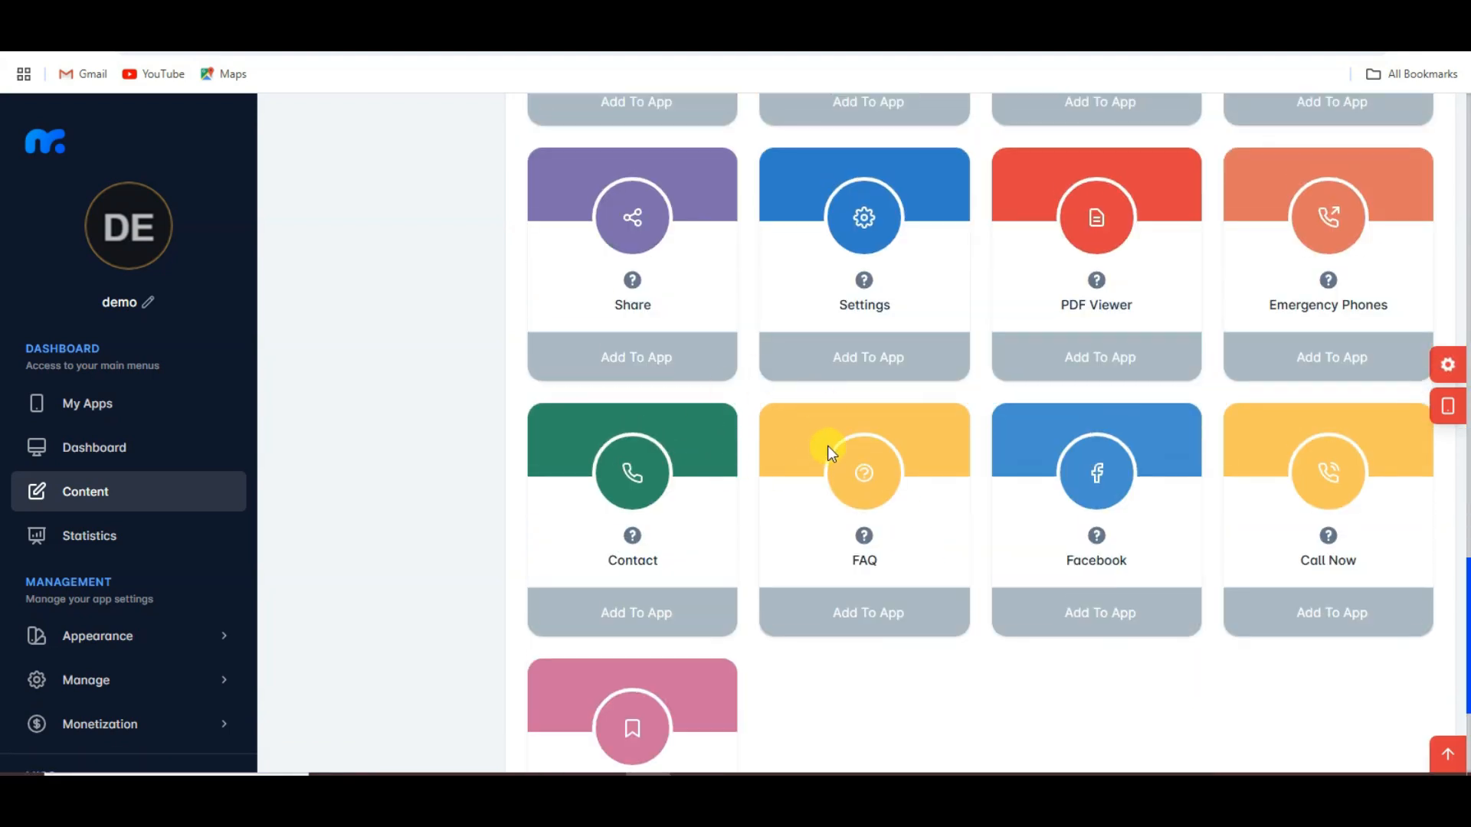
click(1448, 407)
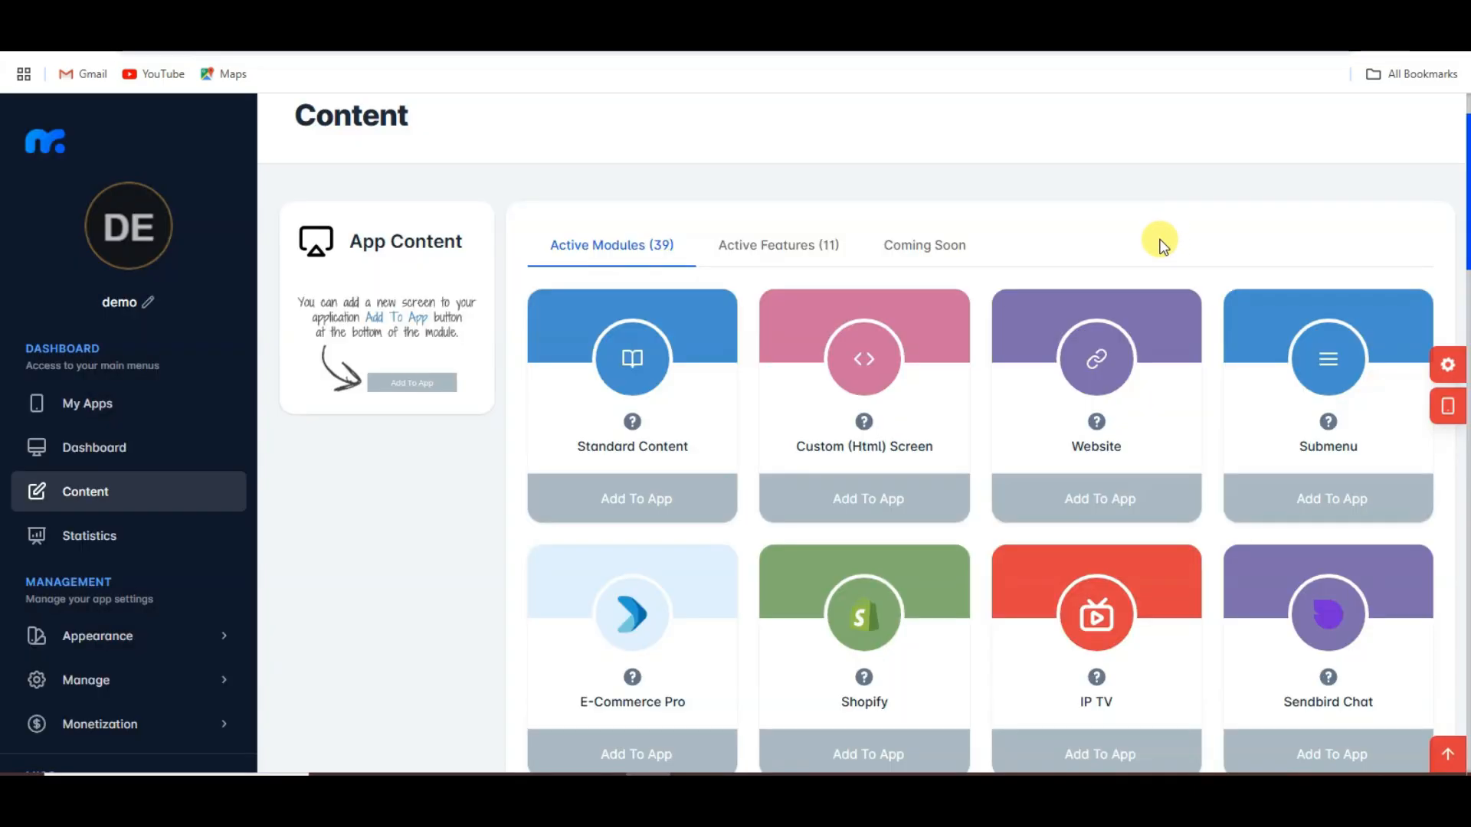
Add the Photo Gallery module to the app, title it "Fashion Images" and pick an appearance layout for its photos.
scroll(1159, 243, down, 10)
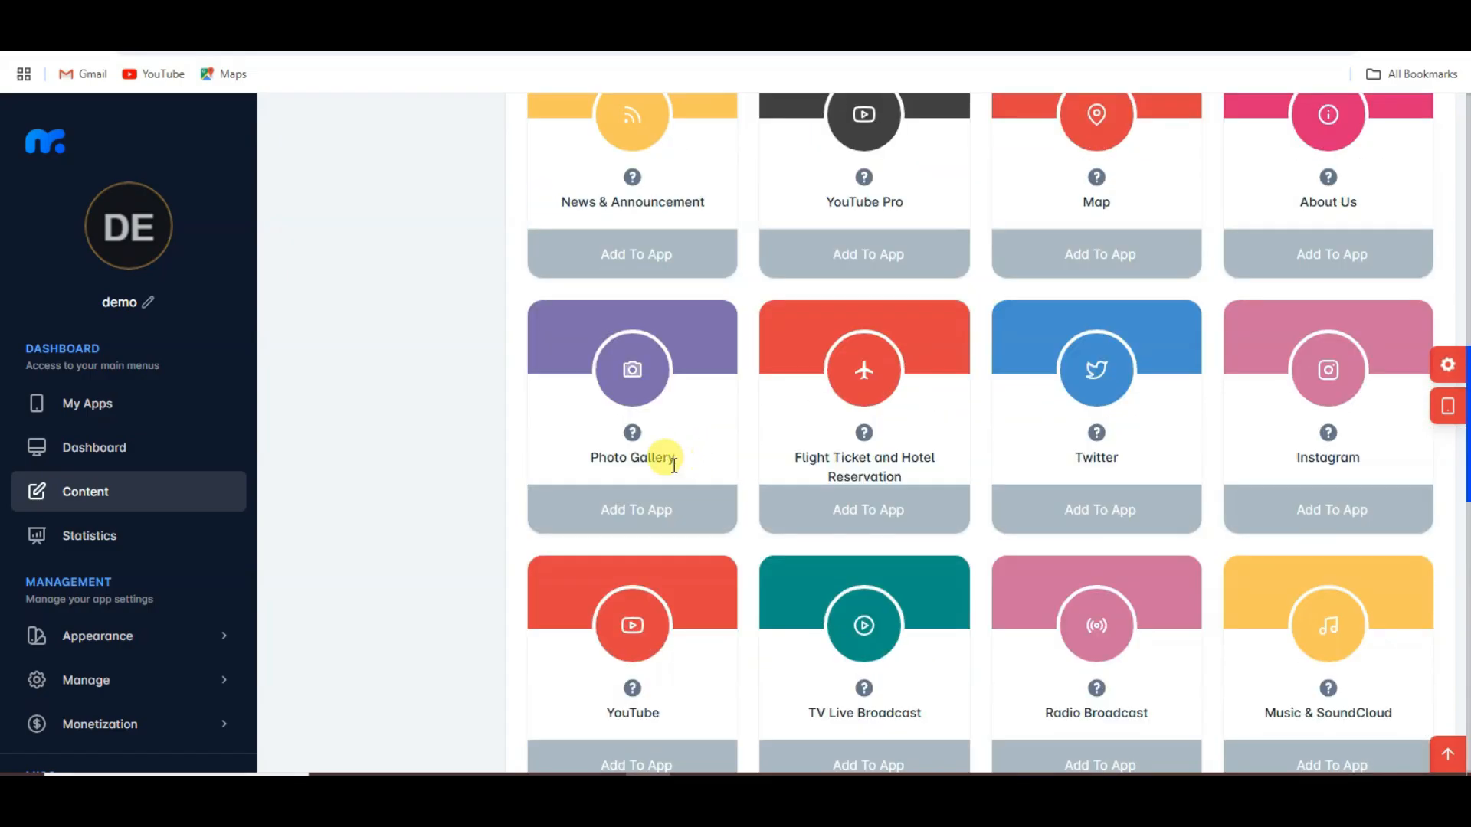
click(626, 518)
scroll(559, 401, down, 2)
click(565, 421)
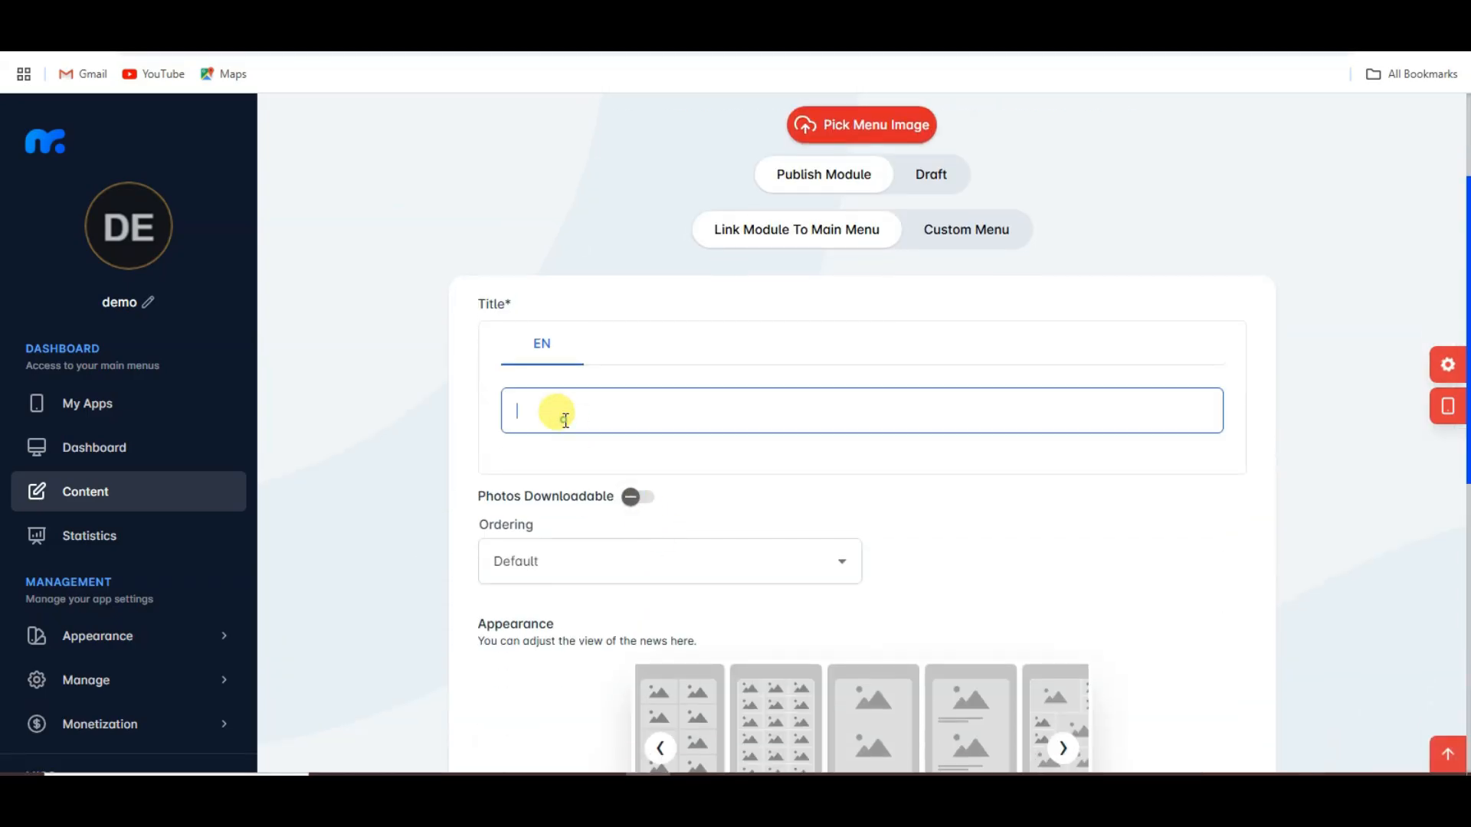
text(Fashion Images)
scroll(968, 514, down, 3)
click(916, 448)
scroll(887, 472, down, 4)
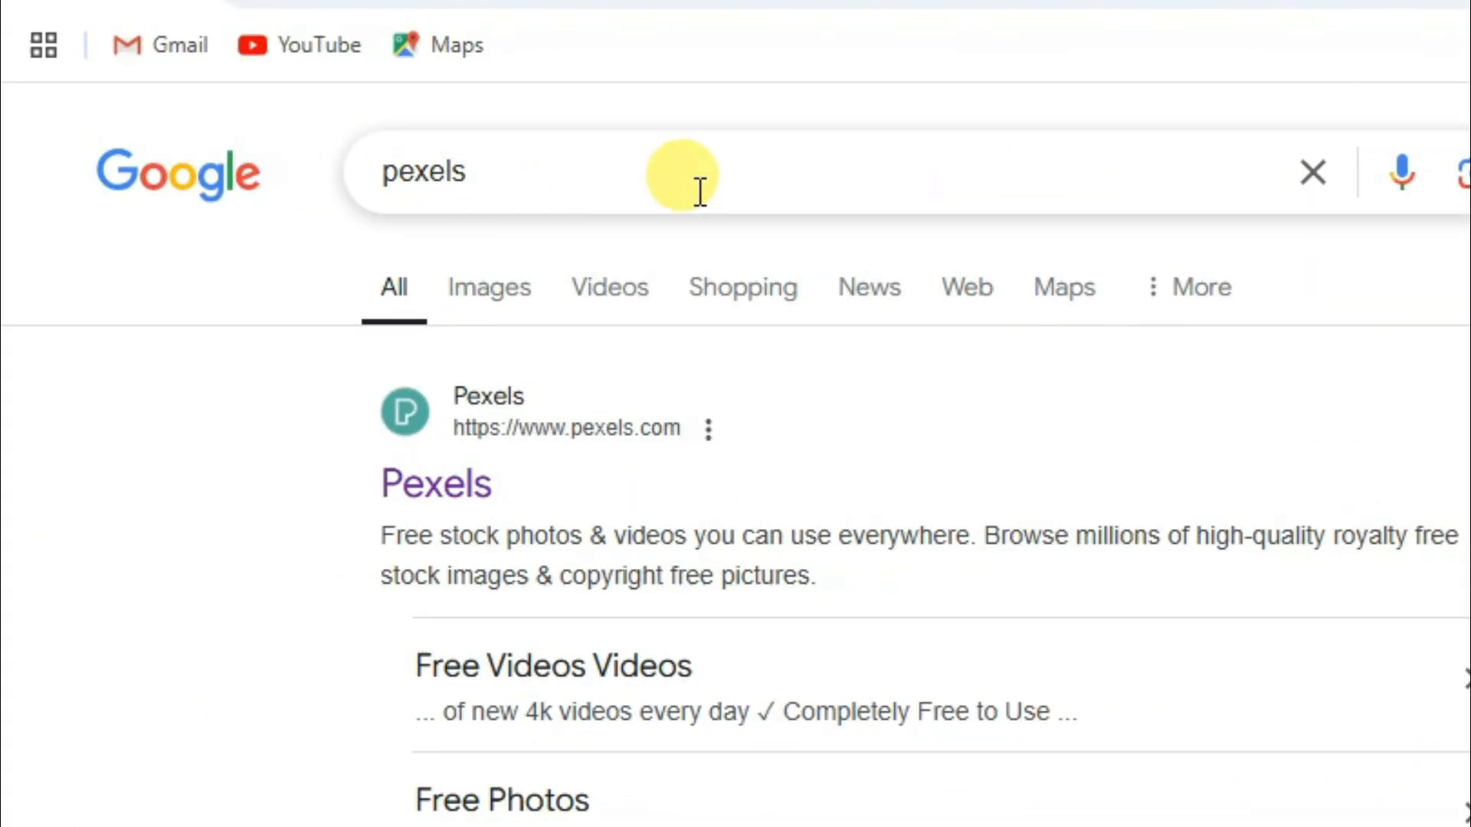
Open the Pexels site from the search results and browse its fashion photos for a suitable image.
click(480, 498)
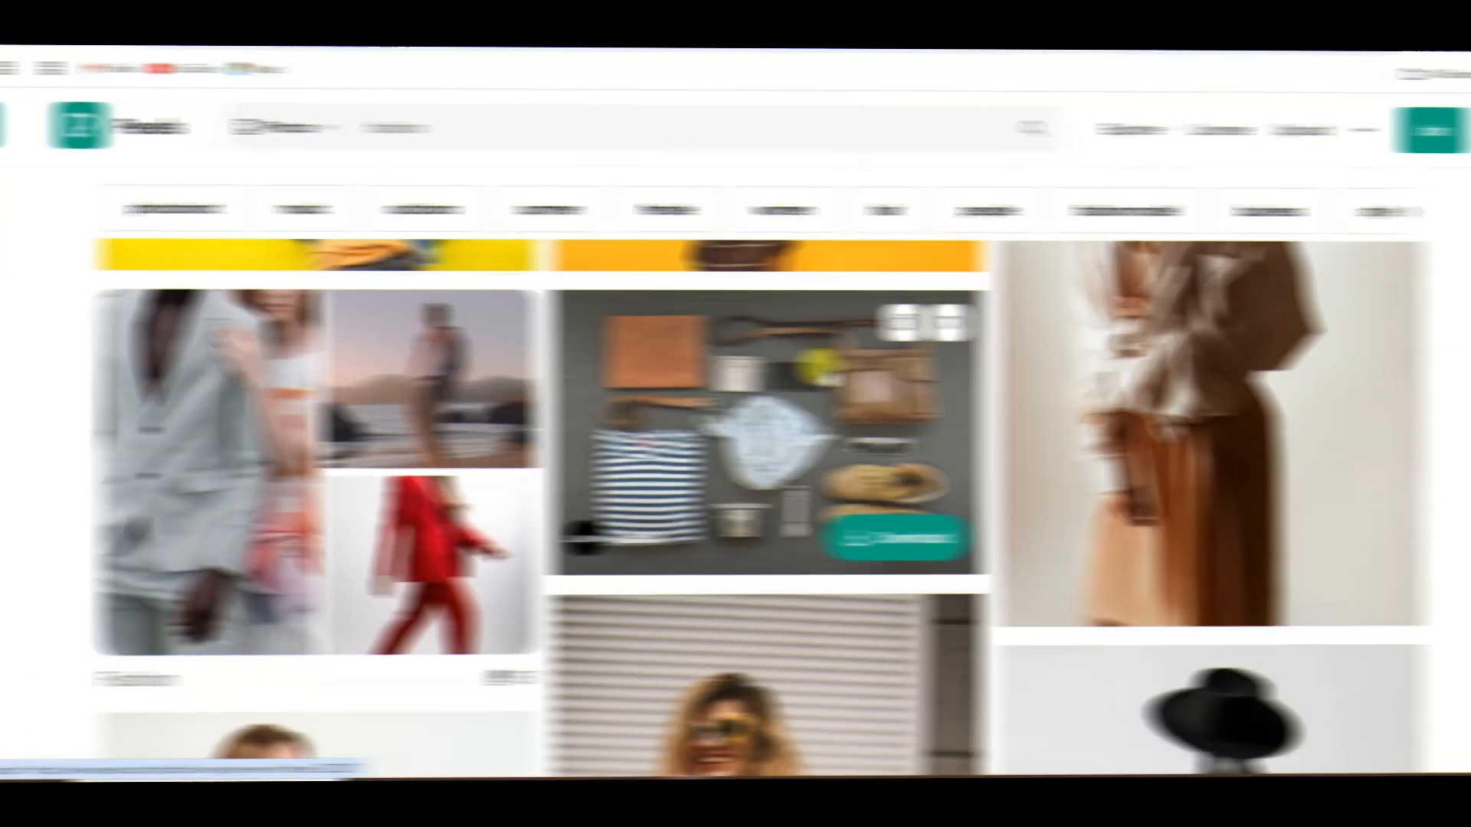
scroll(784, 376, down, 5)
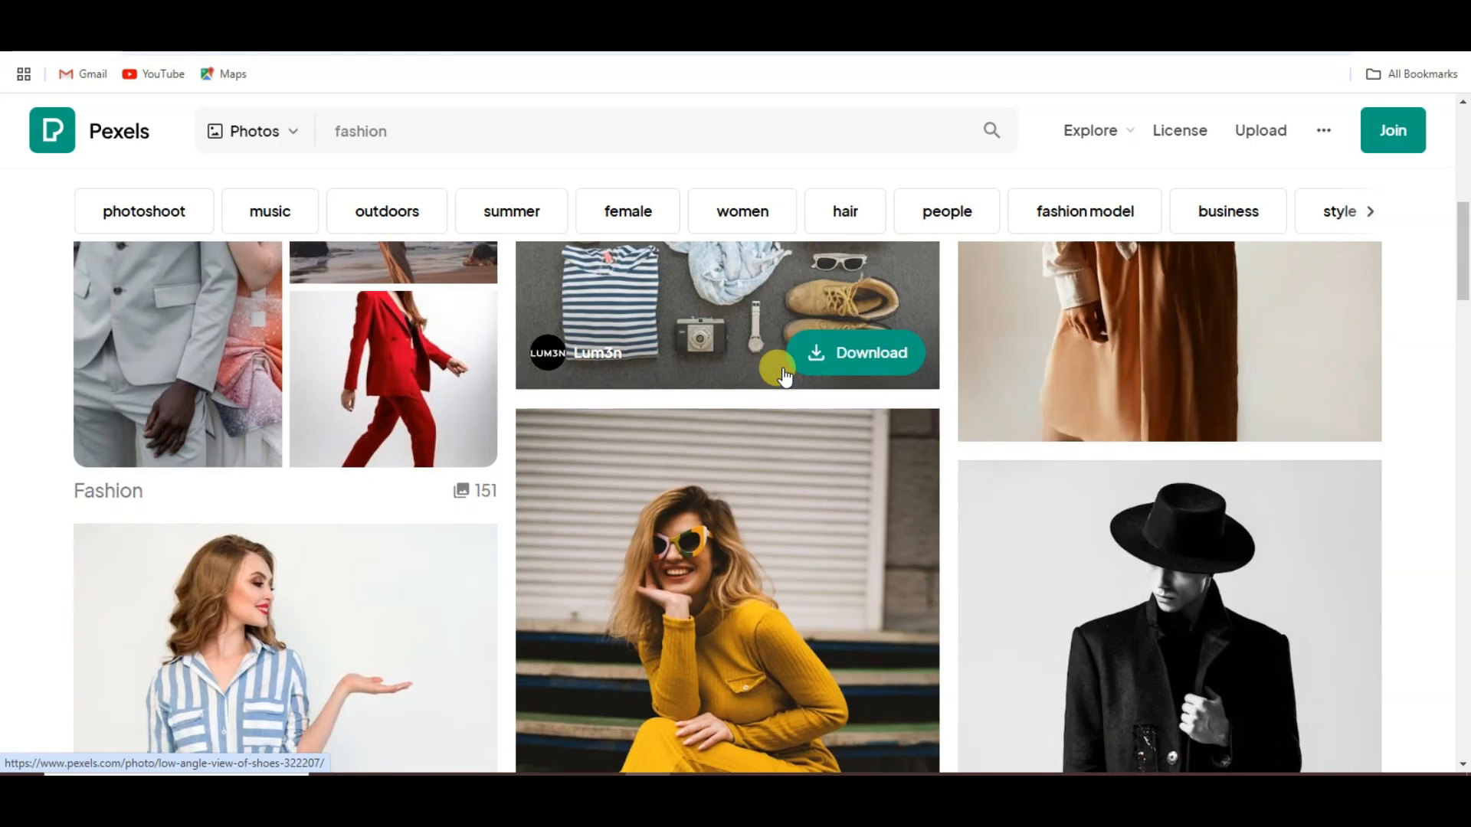
scroll(783, 376, down, 12)
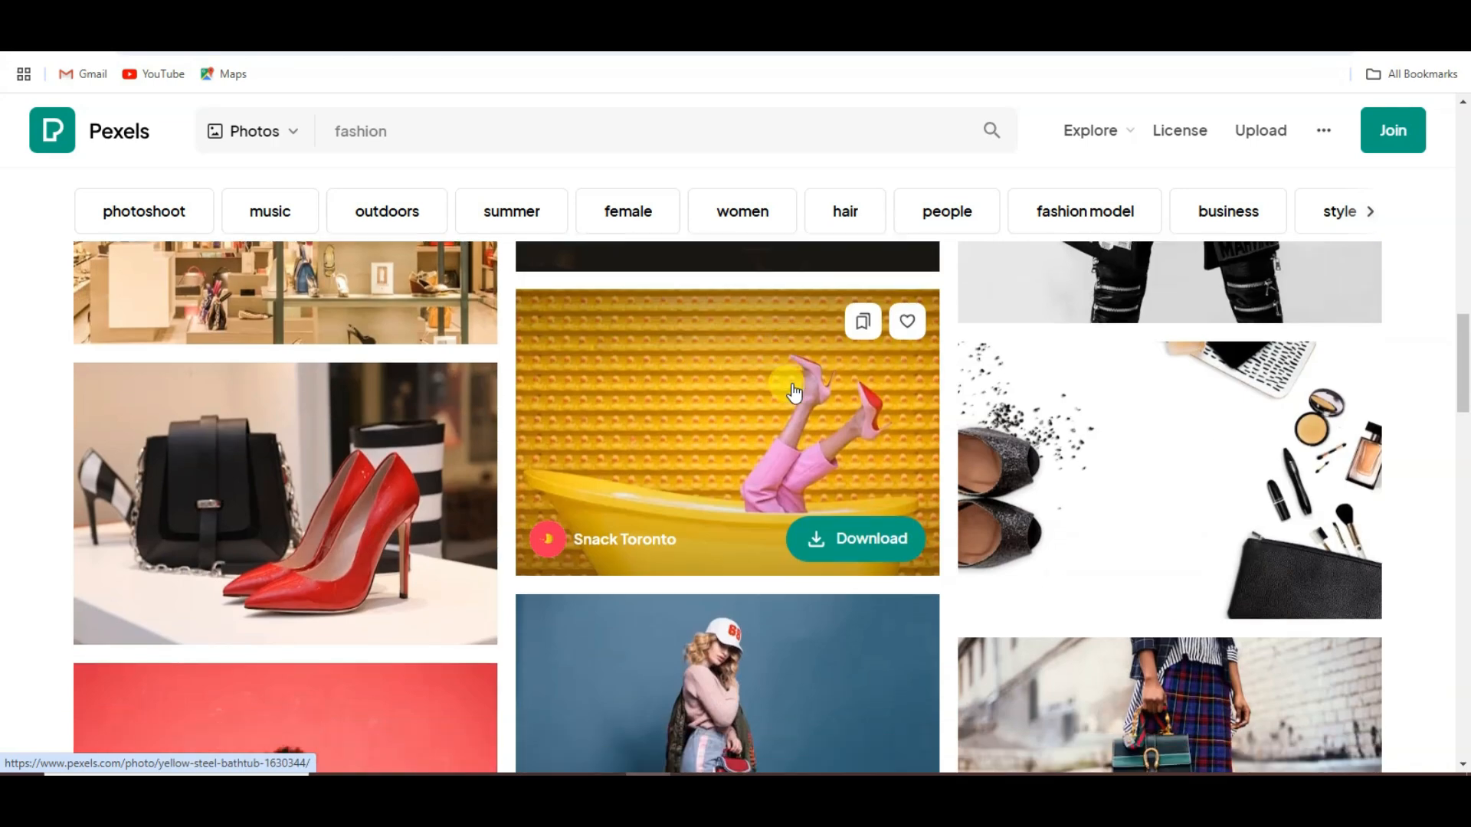
scroll(796, 347, down, 10)
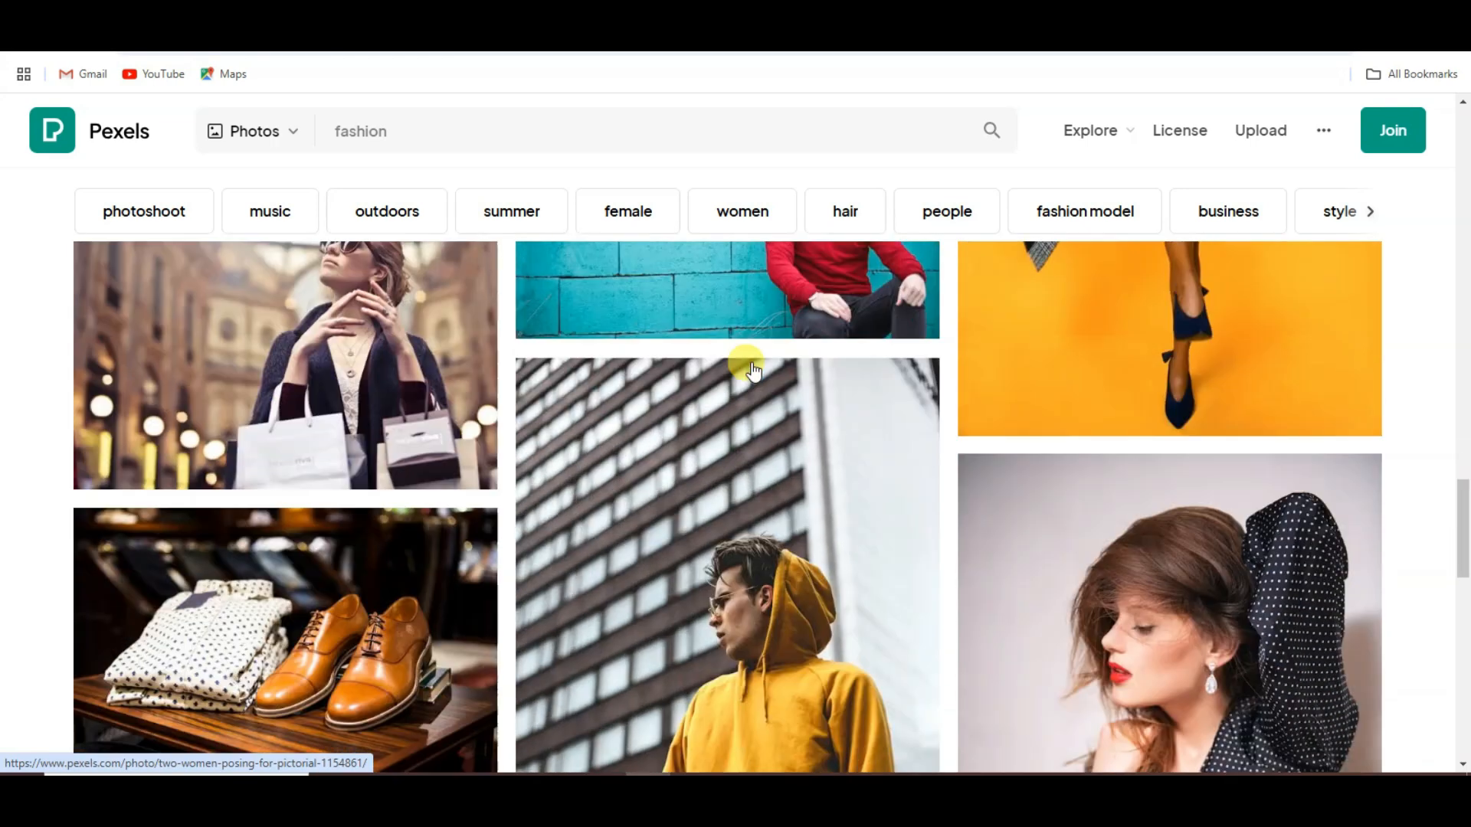
scroll(809, 408, down, 3)
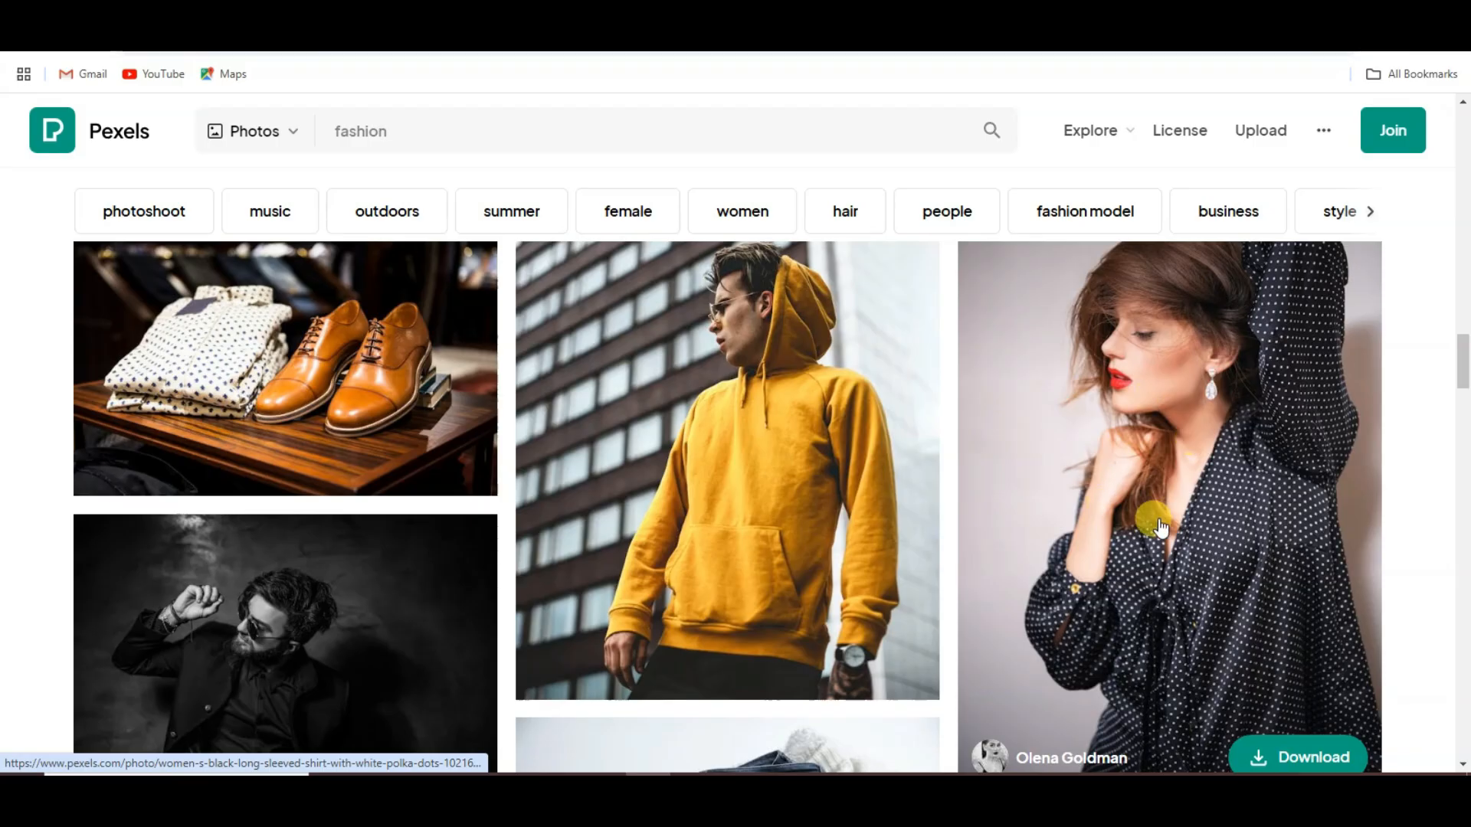
Download the photo of the woman in the black polka-dot shirt in the Small 640x959 size.
click(1054, 388)
click(1277, 180)
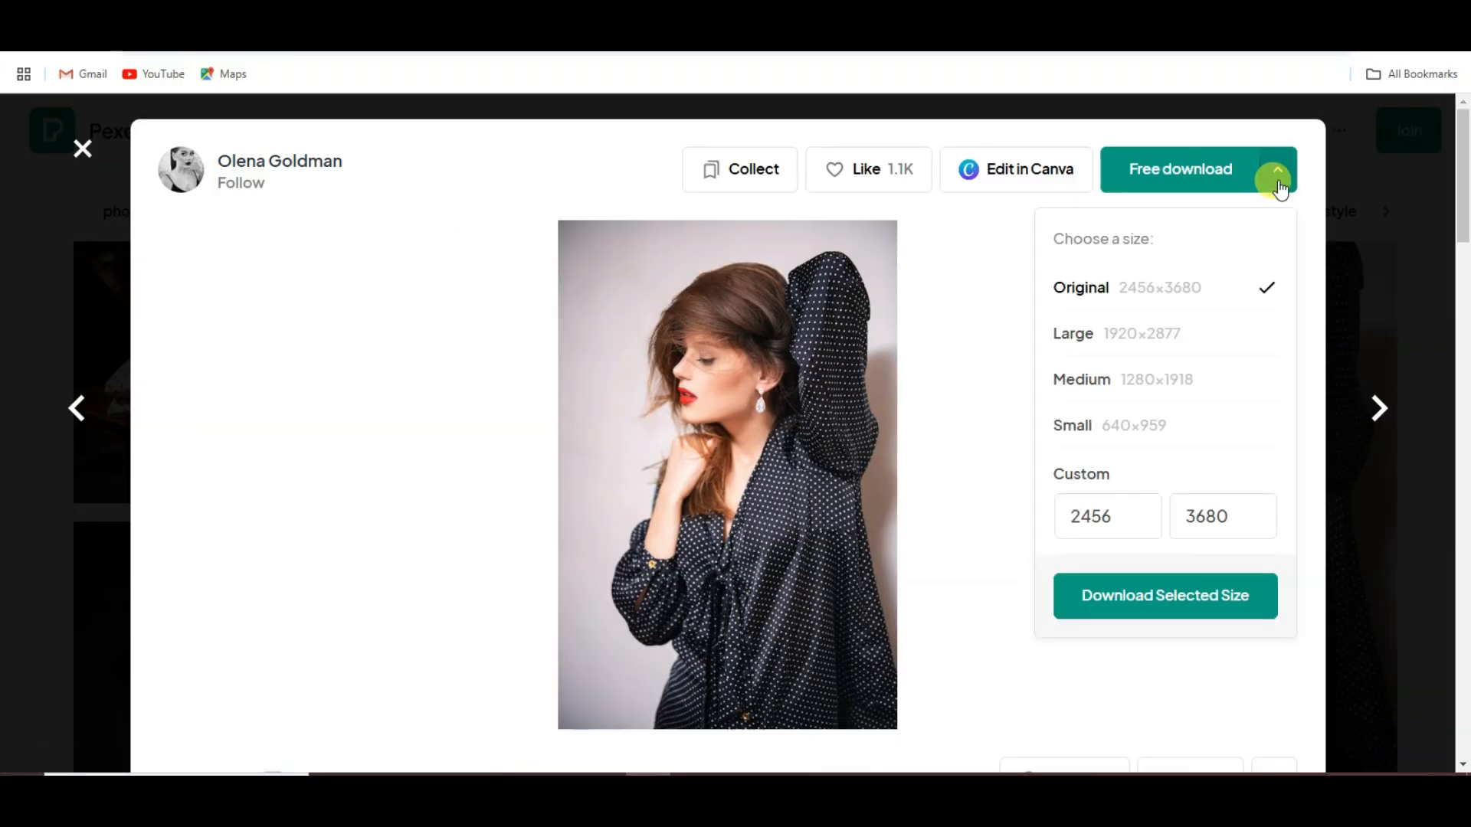
click(1134, 428)
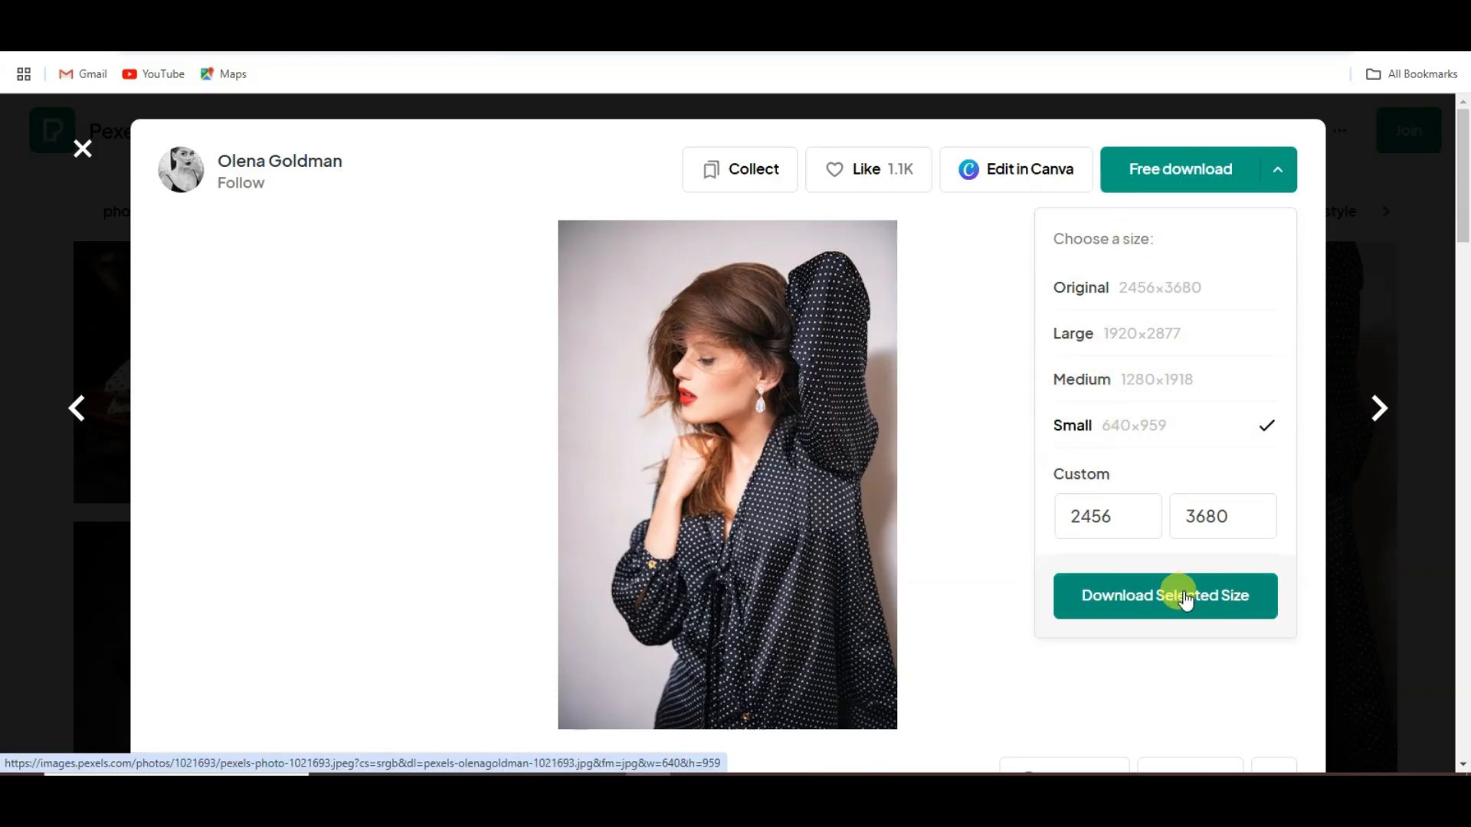
click(1160, 600)
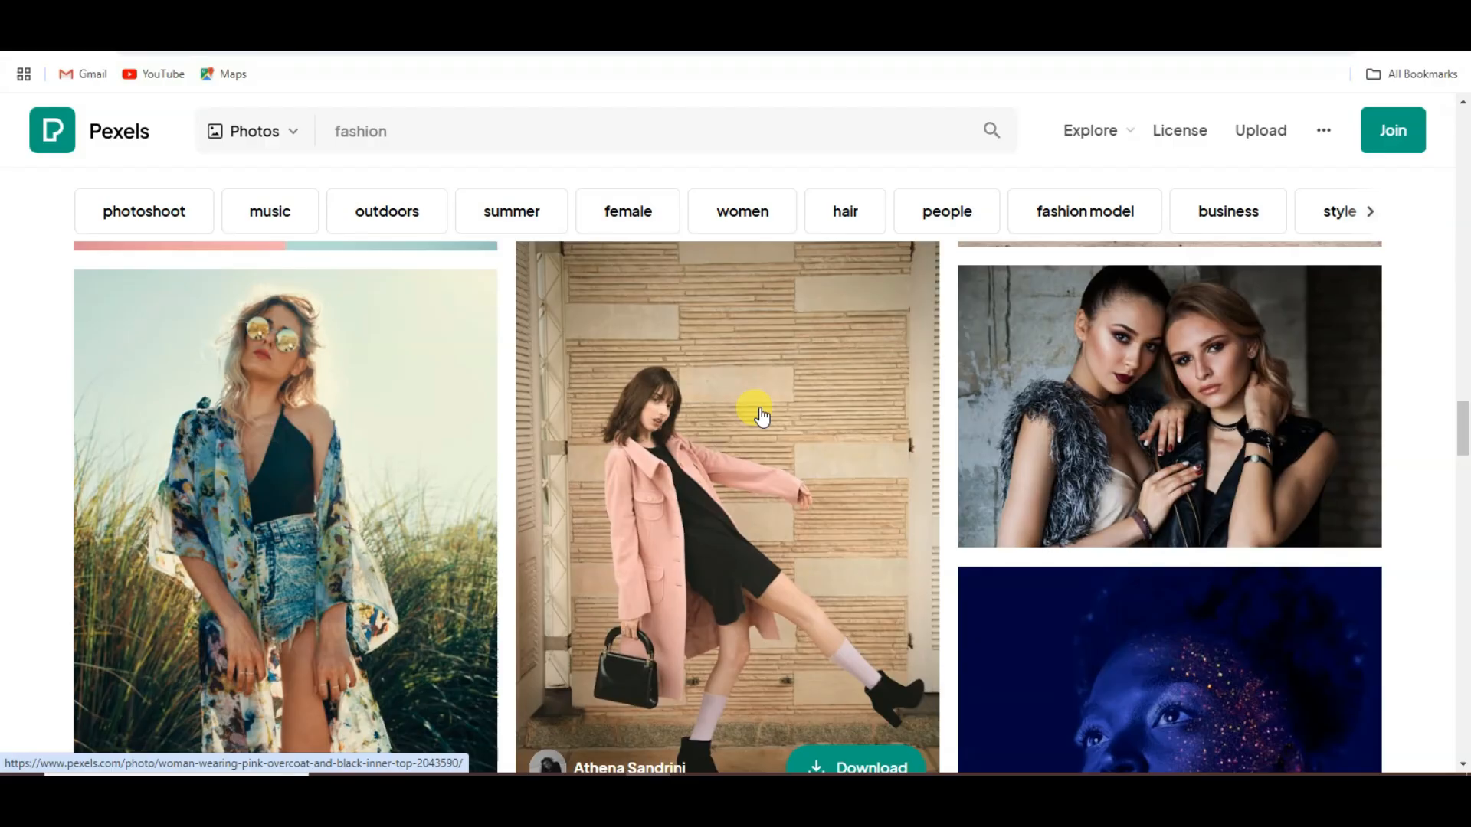
scroll(761, 415, up, 1)
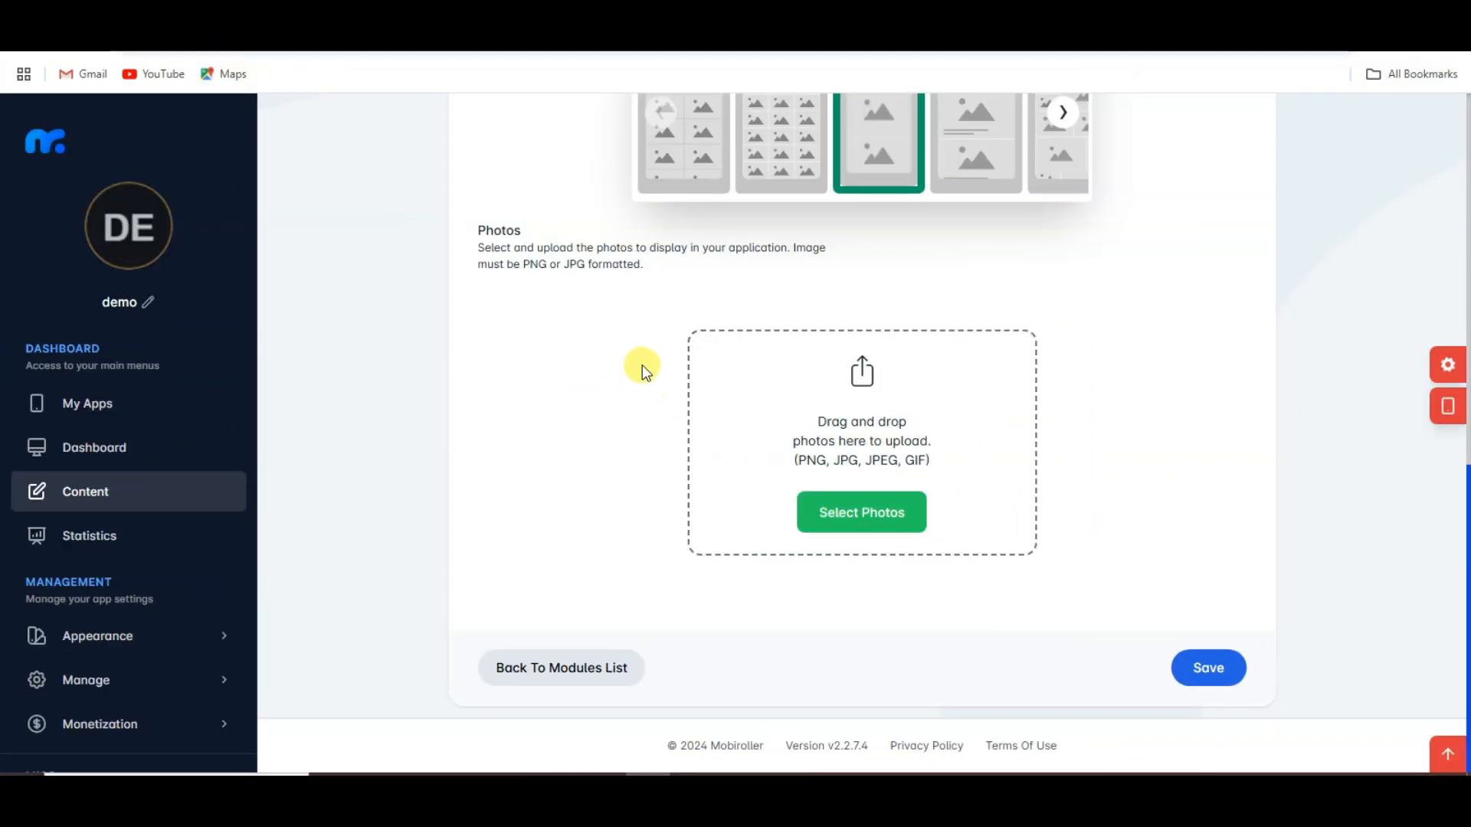
Choose all the Pexels images grouped under Today, from pexels-samarth-1193941 to pexels-kowalievska-1126993, as photos for the Fashion Images gallery.
click(893, 516)
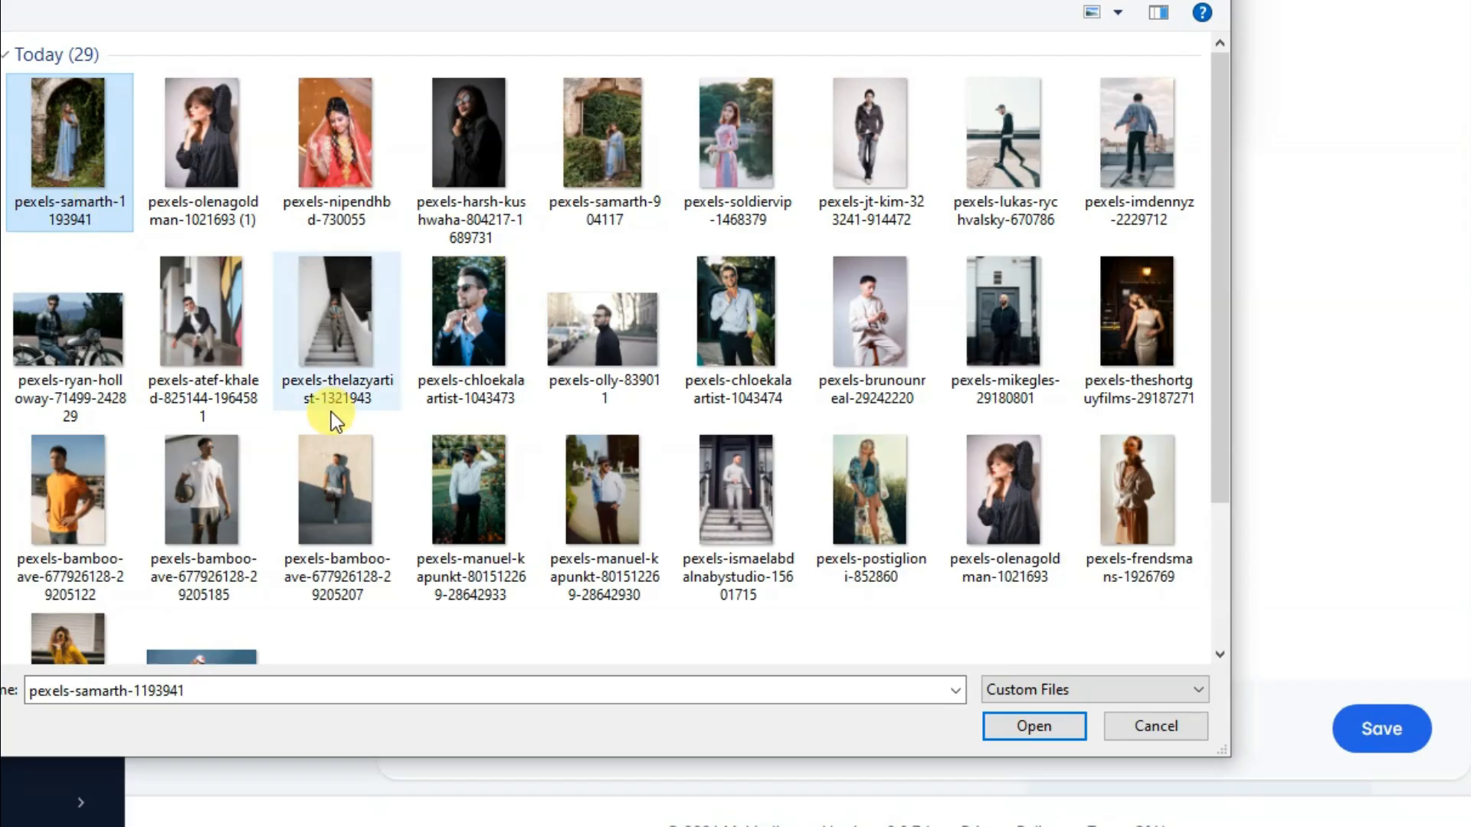
scroll(338, 422, down, 3)
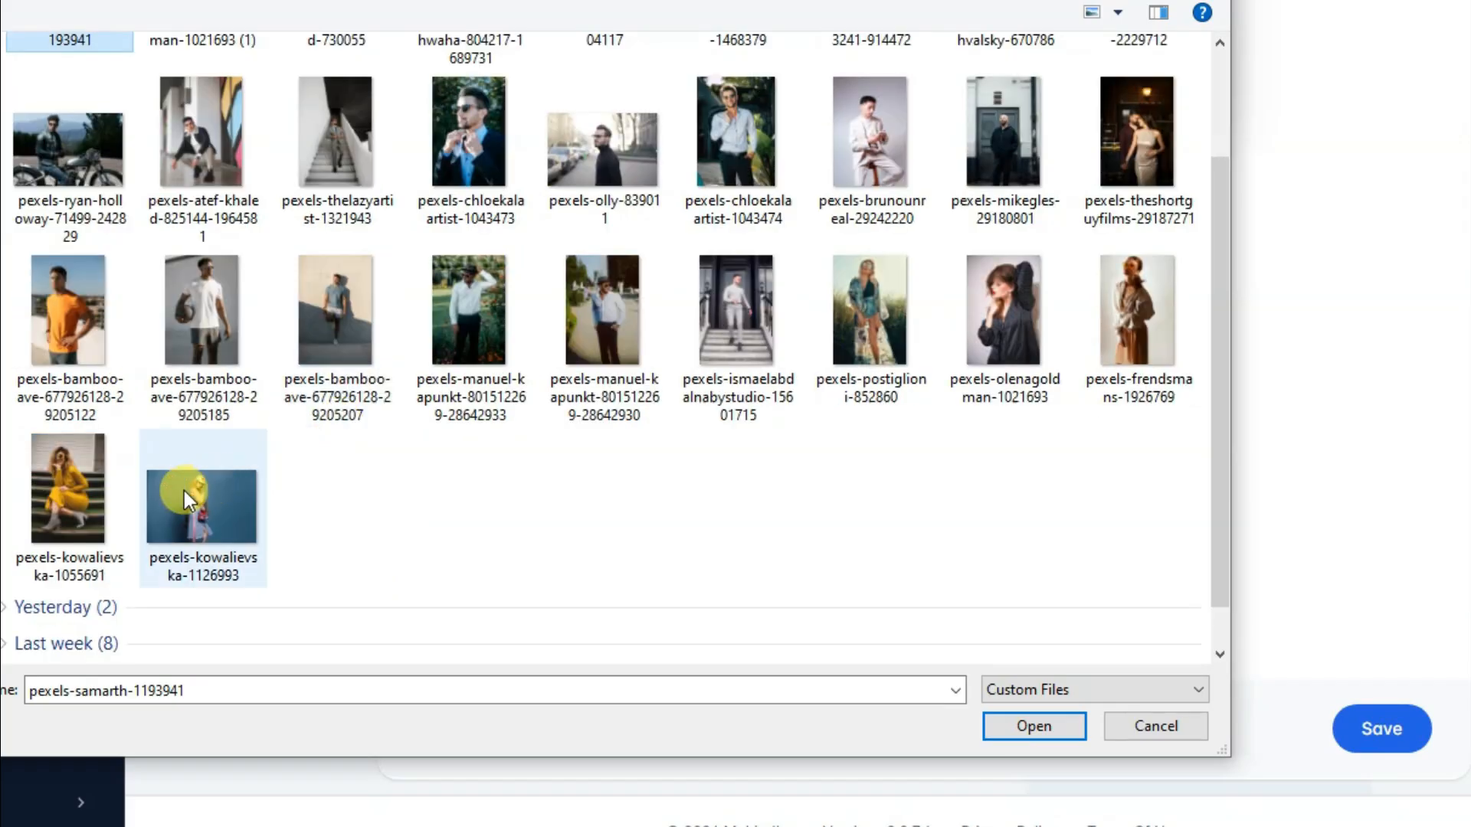
shift+click(184, 490)
scroll(501, 538, up, 2)
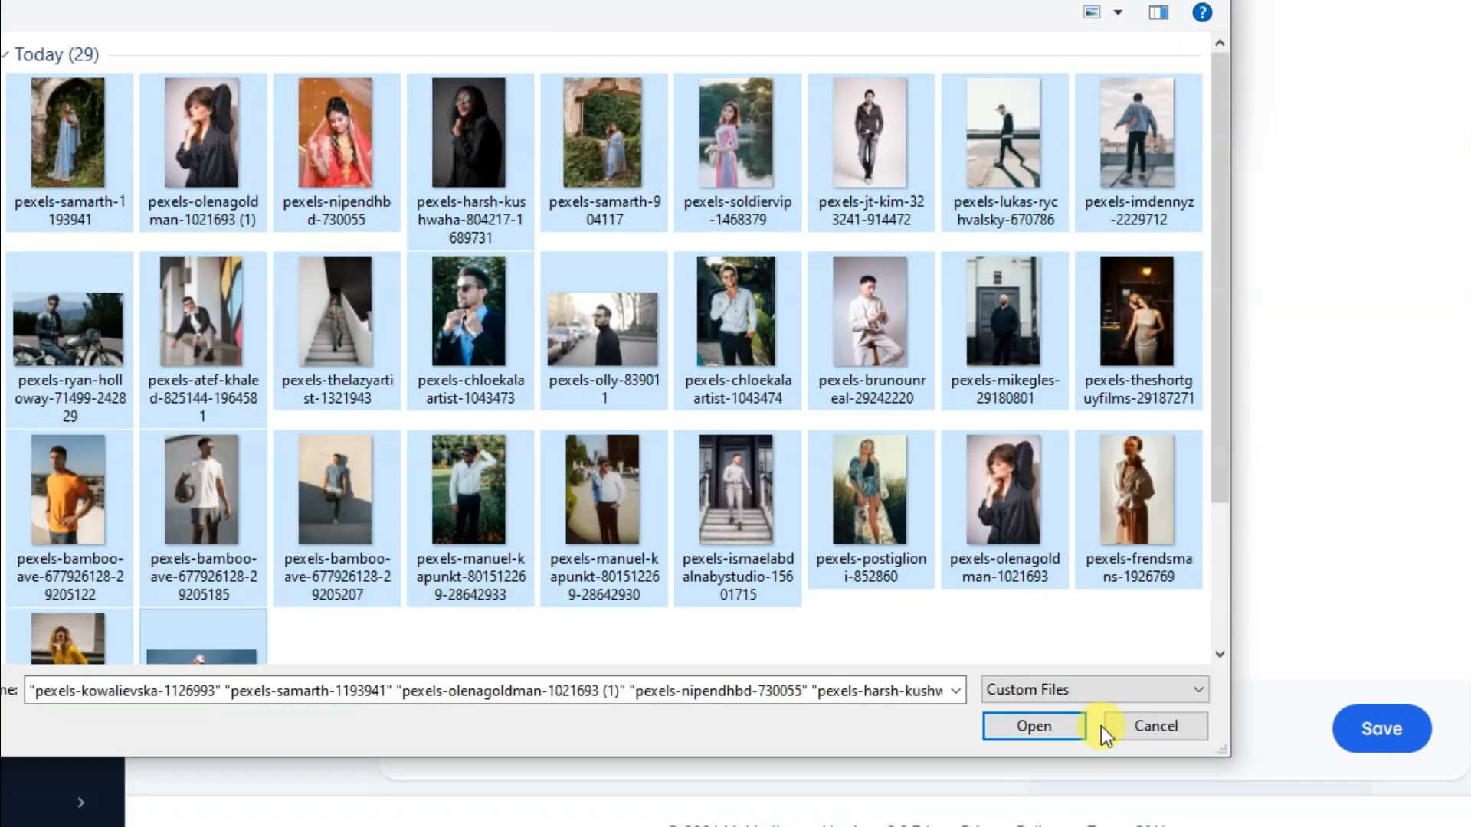
click(1030, 728)
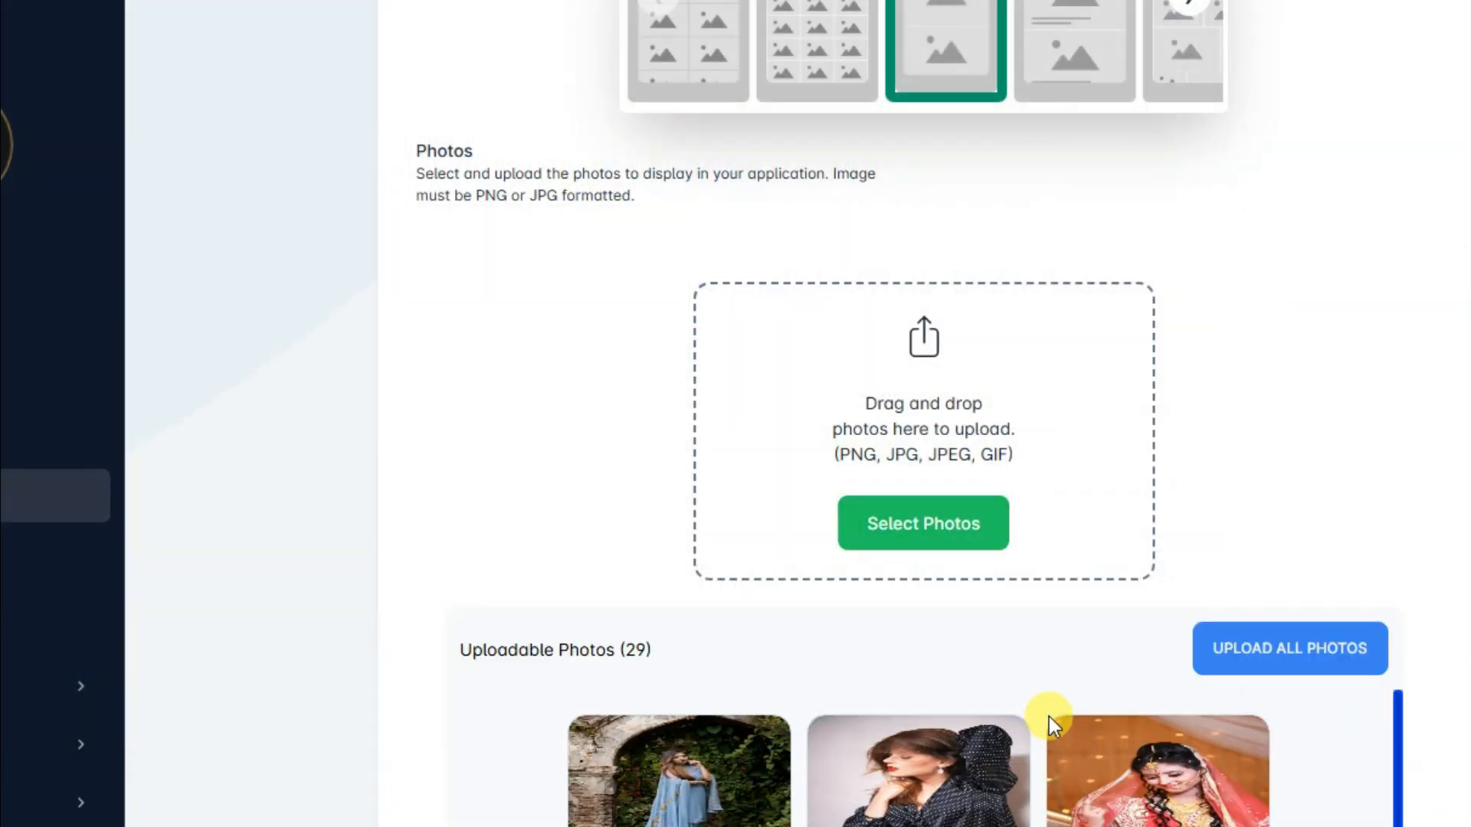
Upload all the chosen photos to the gallery and save the Fashion Images module.
click(1146, 337)
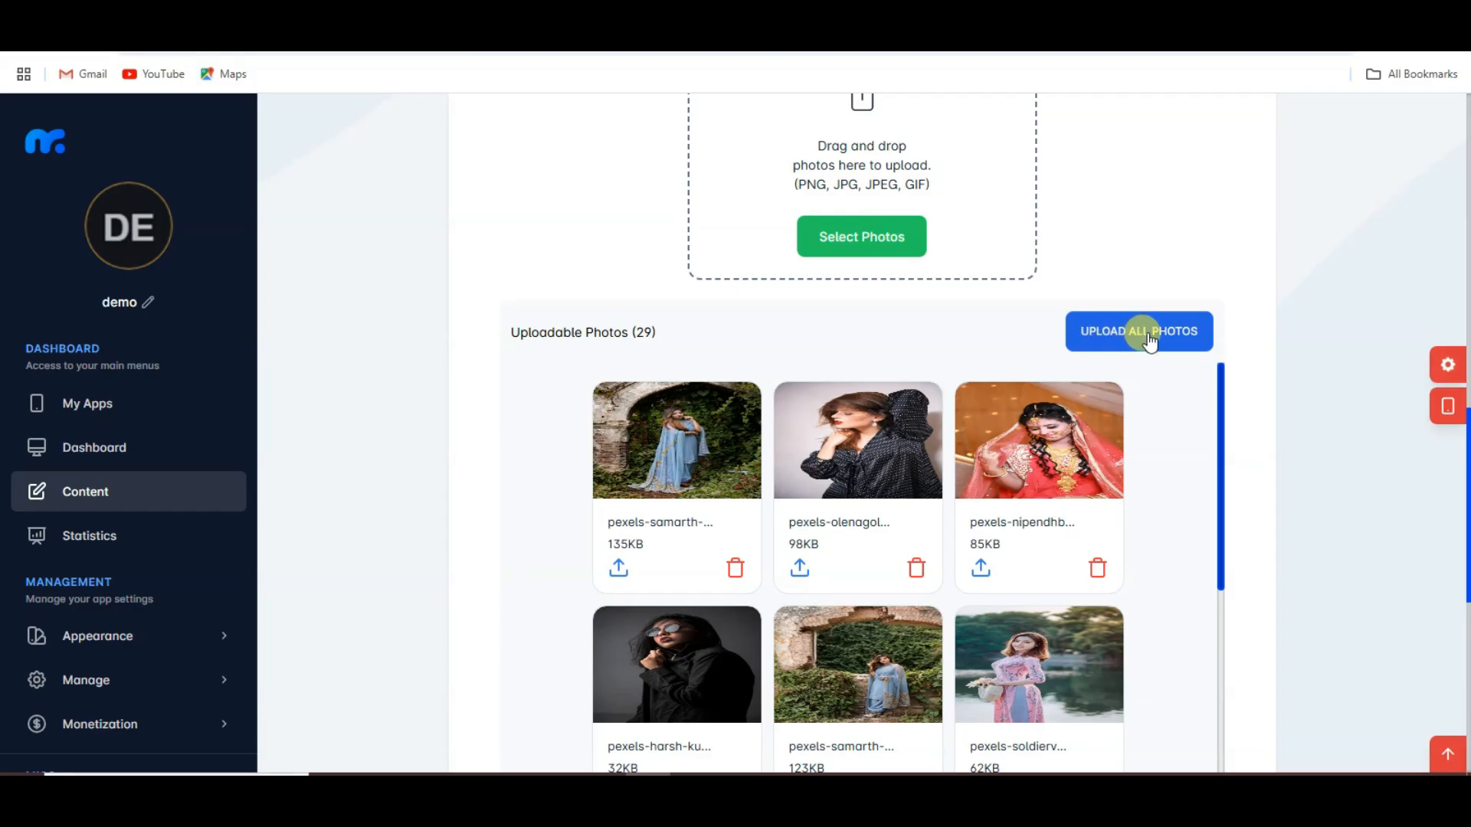
click(1196, 672)
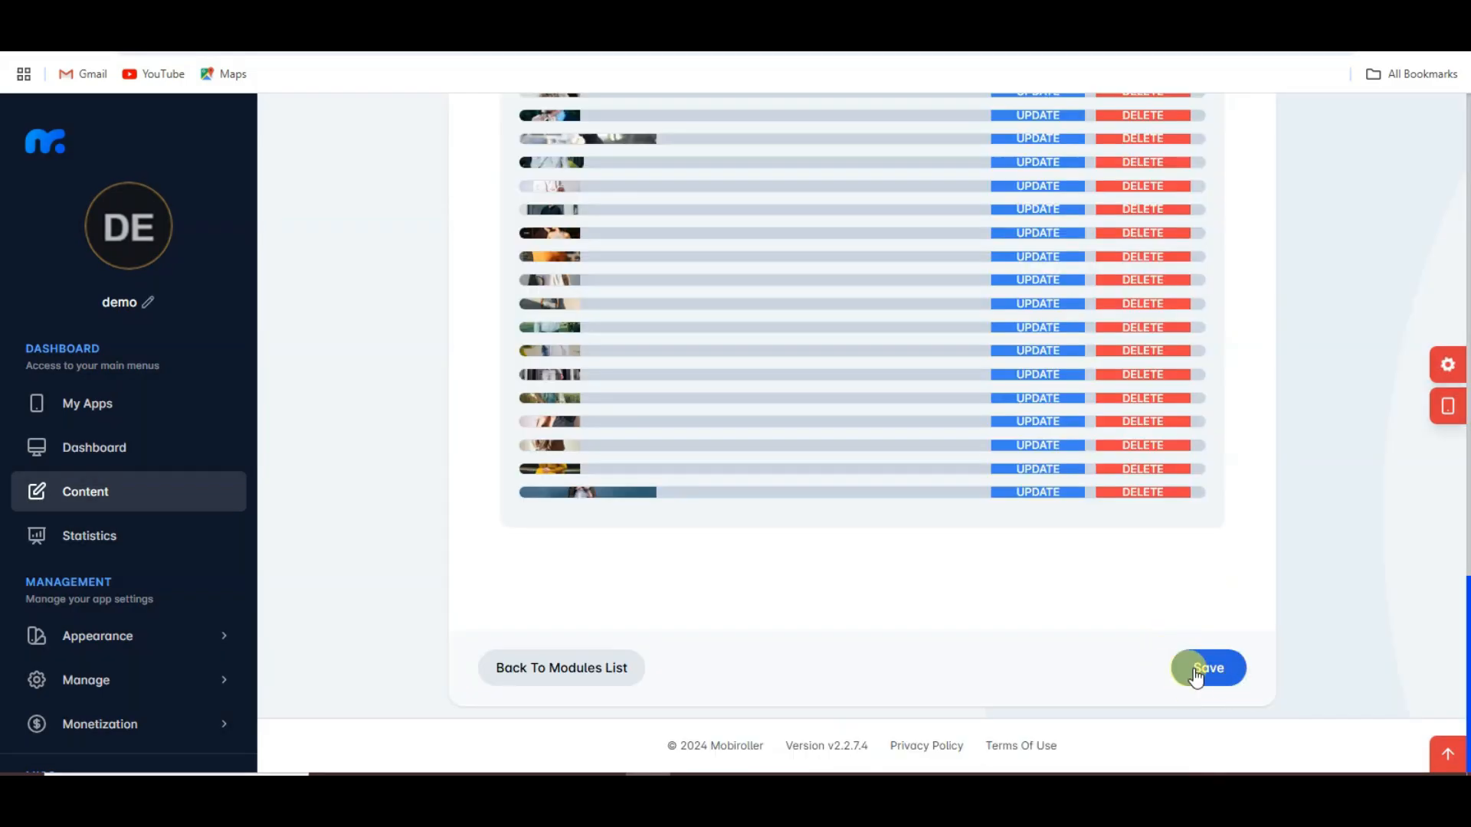
click(1217, 673)
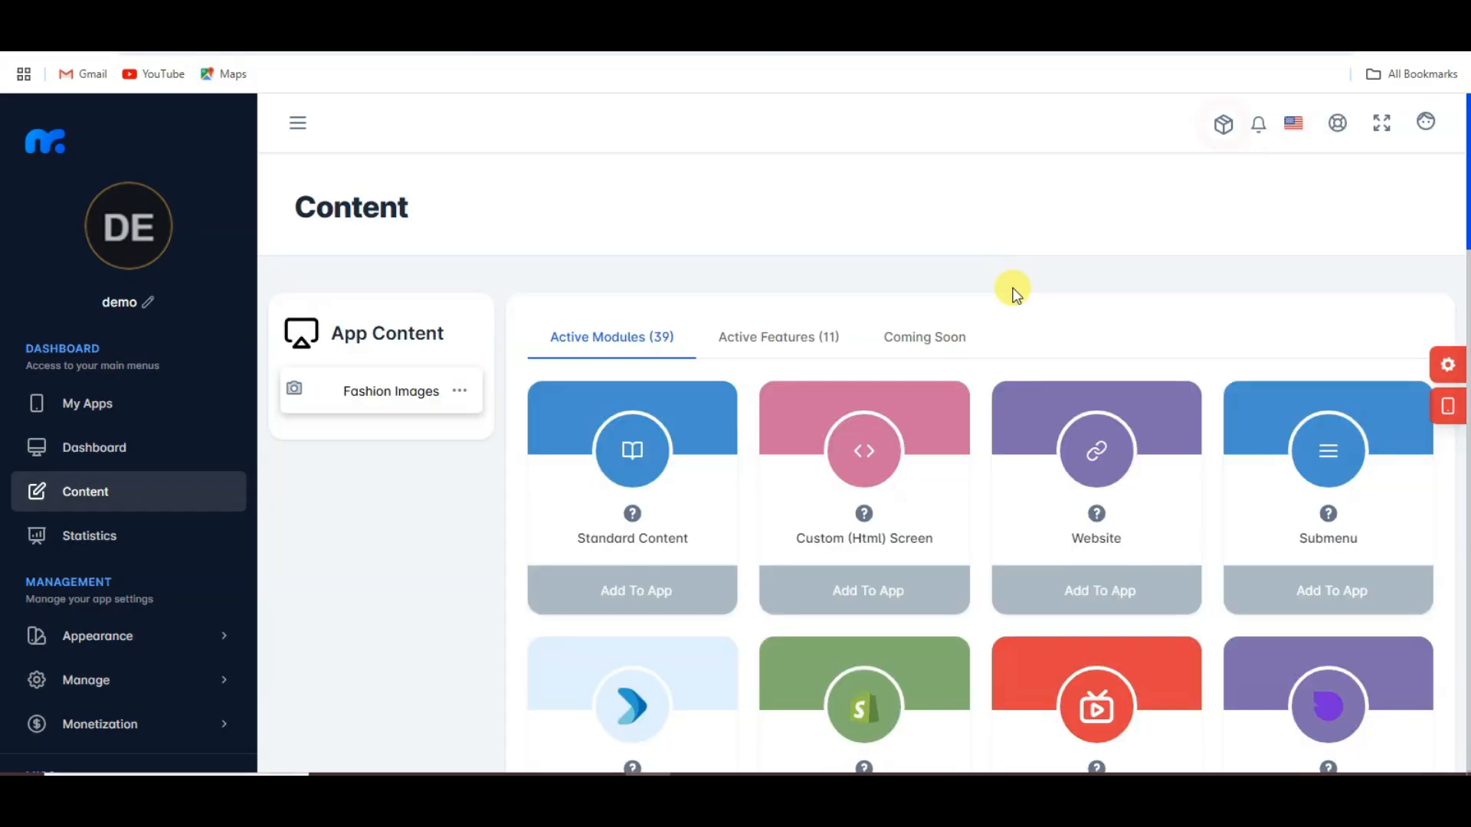
Switch to Teespring, create a new product and choose the Unisex Classic Pullover Hoodie to design.
scroll(1025, 358, down, 1)
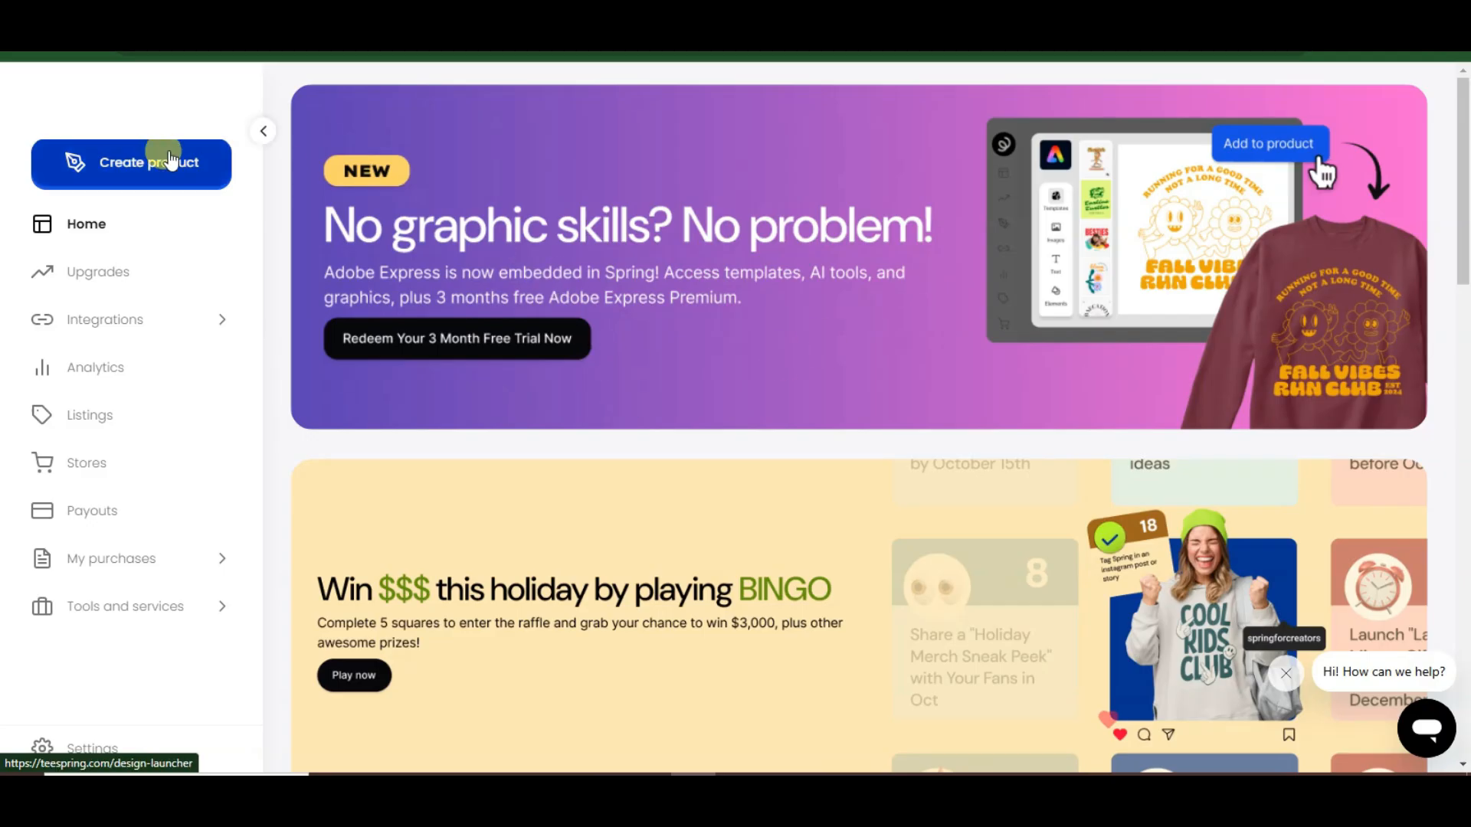
click(194, 181)
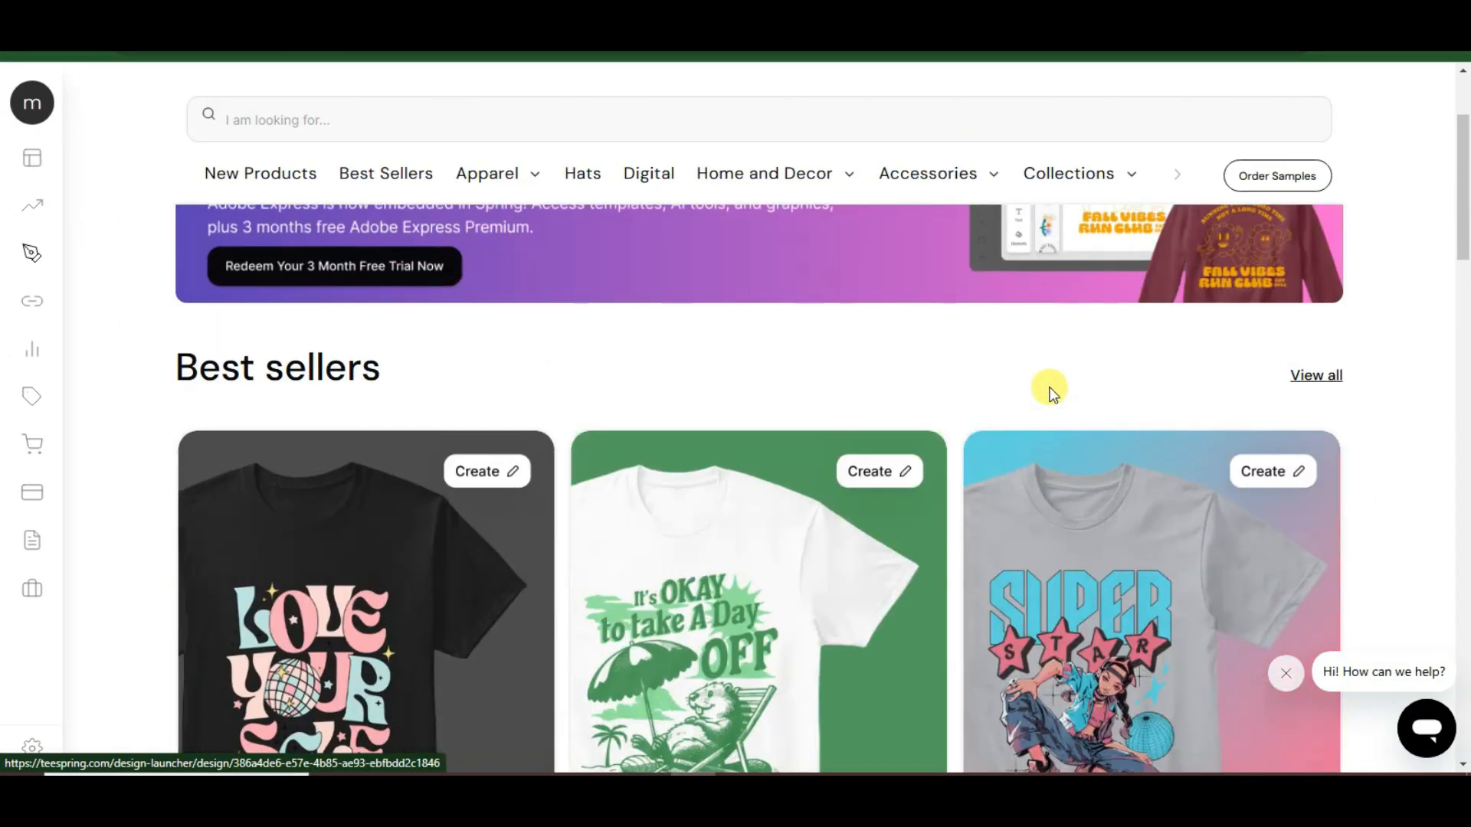
scroll(1019, 358, down, 4)
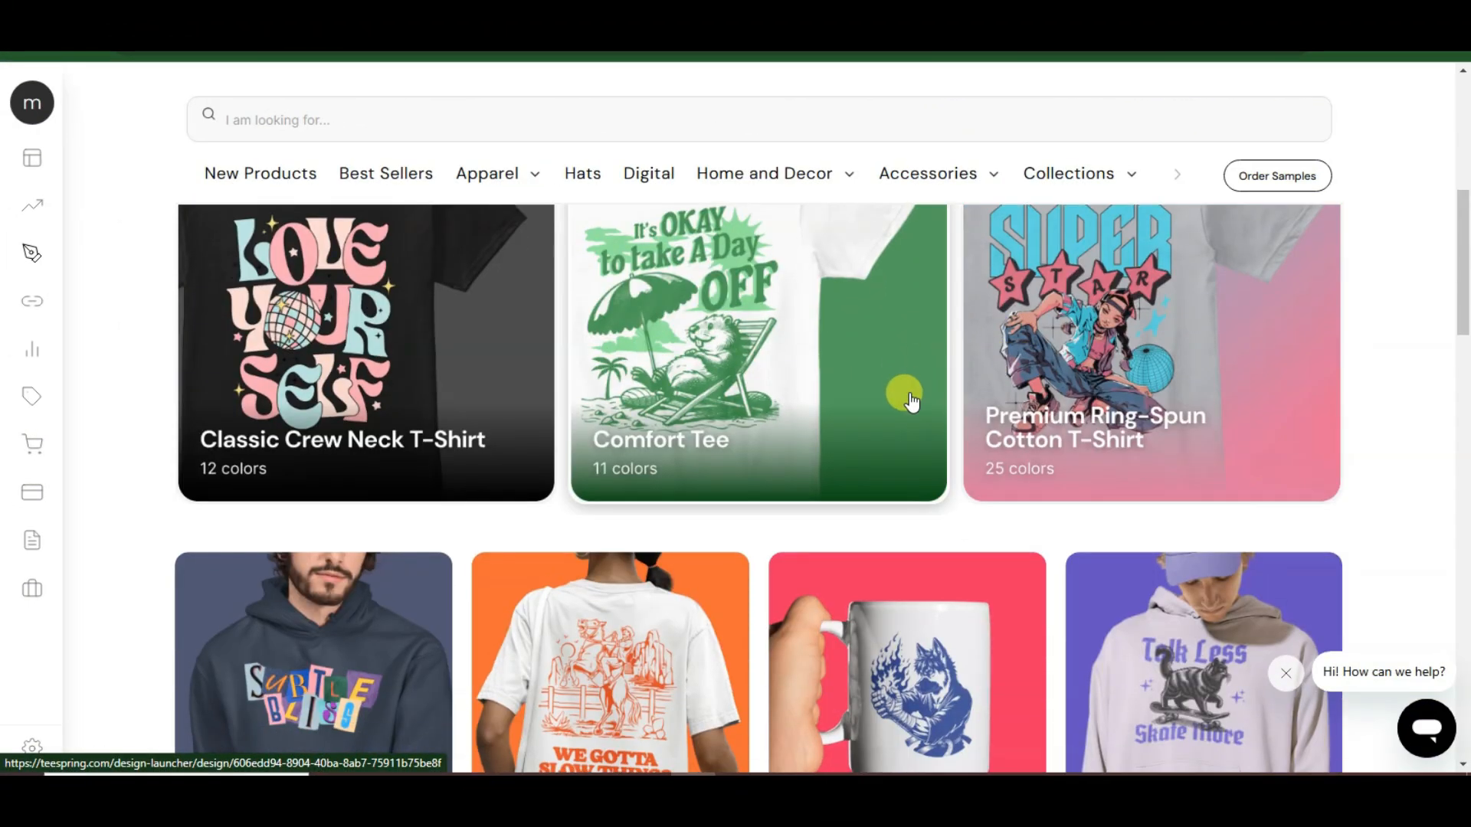
scroll(895, 364, down, 3)
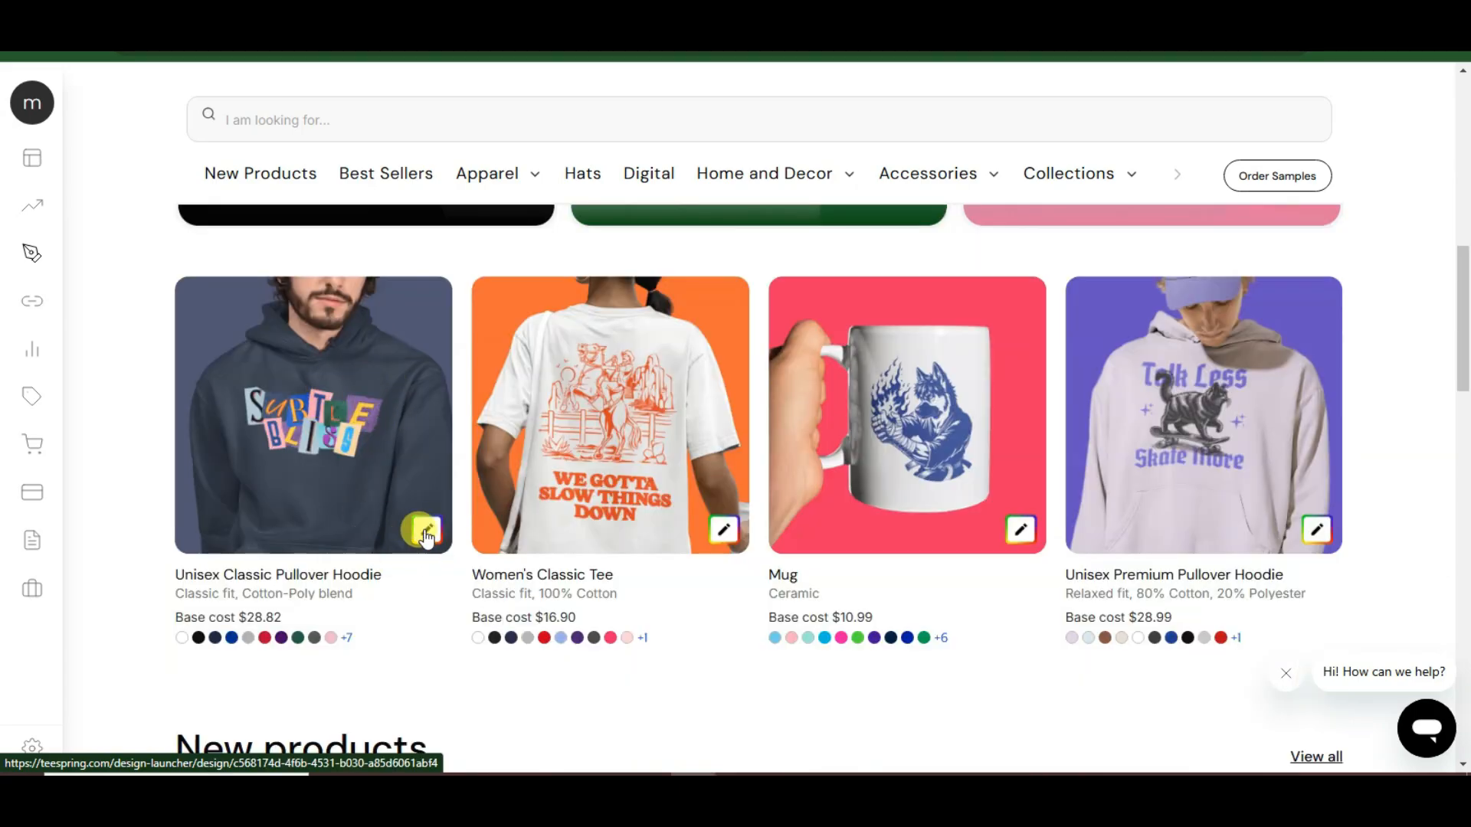
click(427, 529)
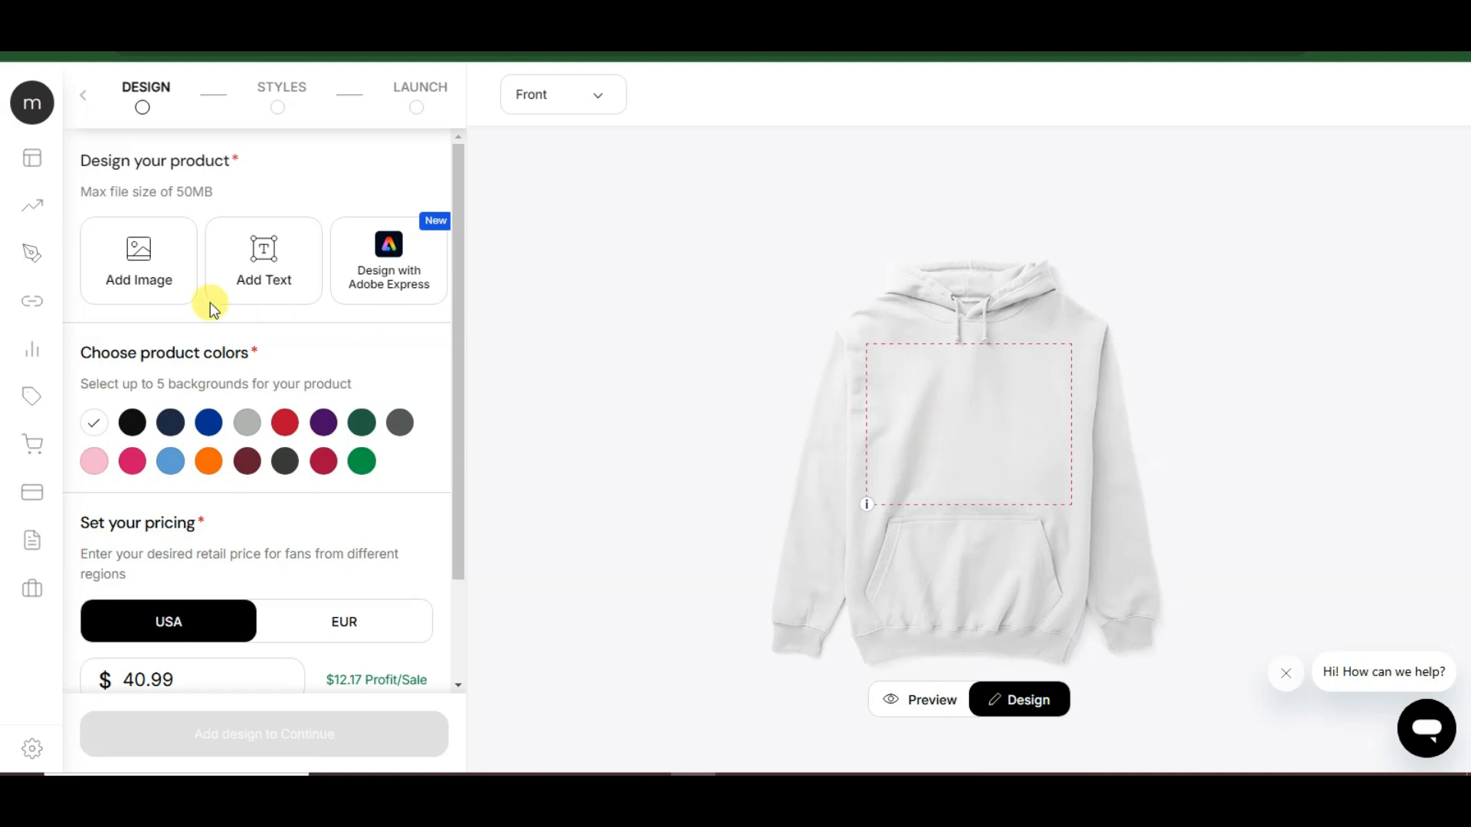
Add the text "It's My" to the hoodie's front and set its font to Impact Label.
click(263, 262)
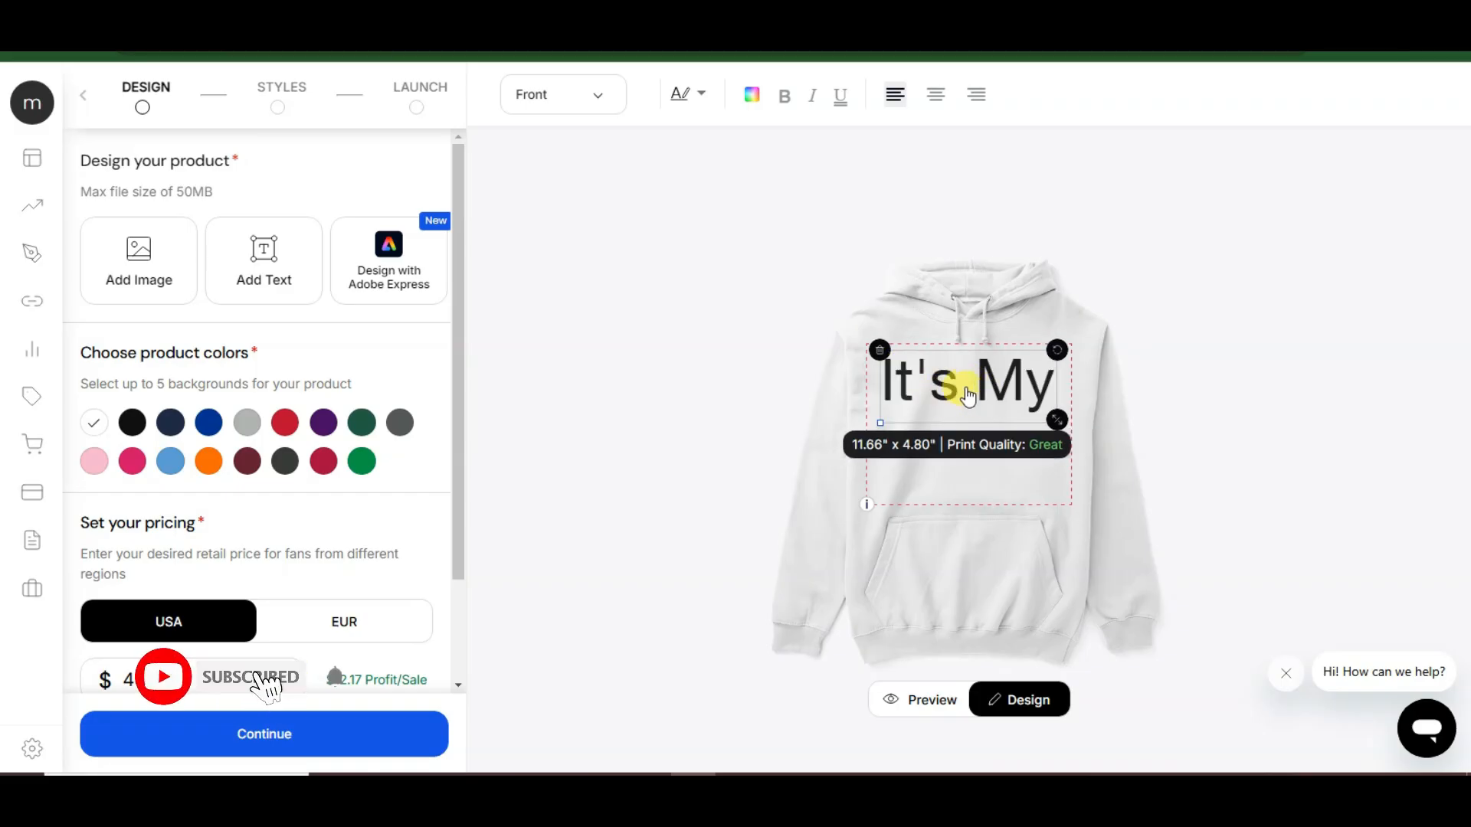
click(968, 395)
click(701, 96)
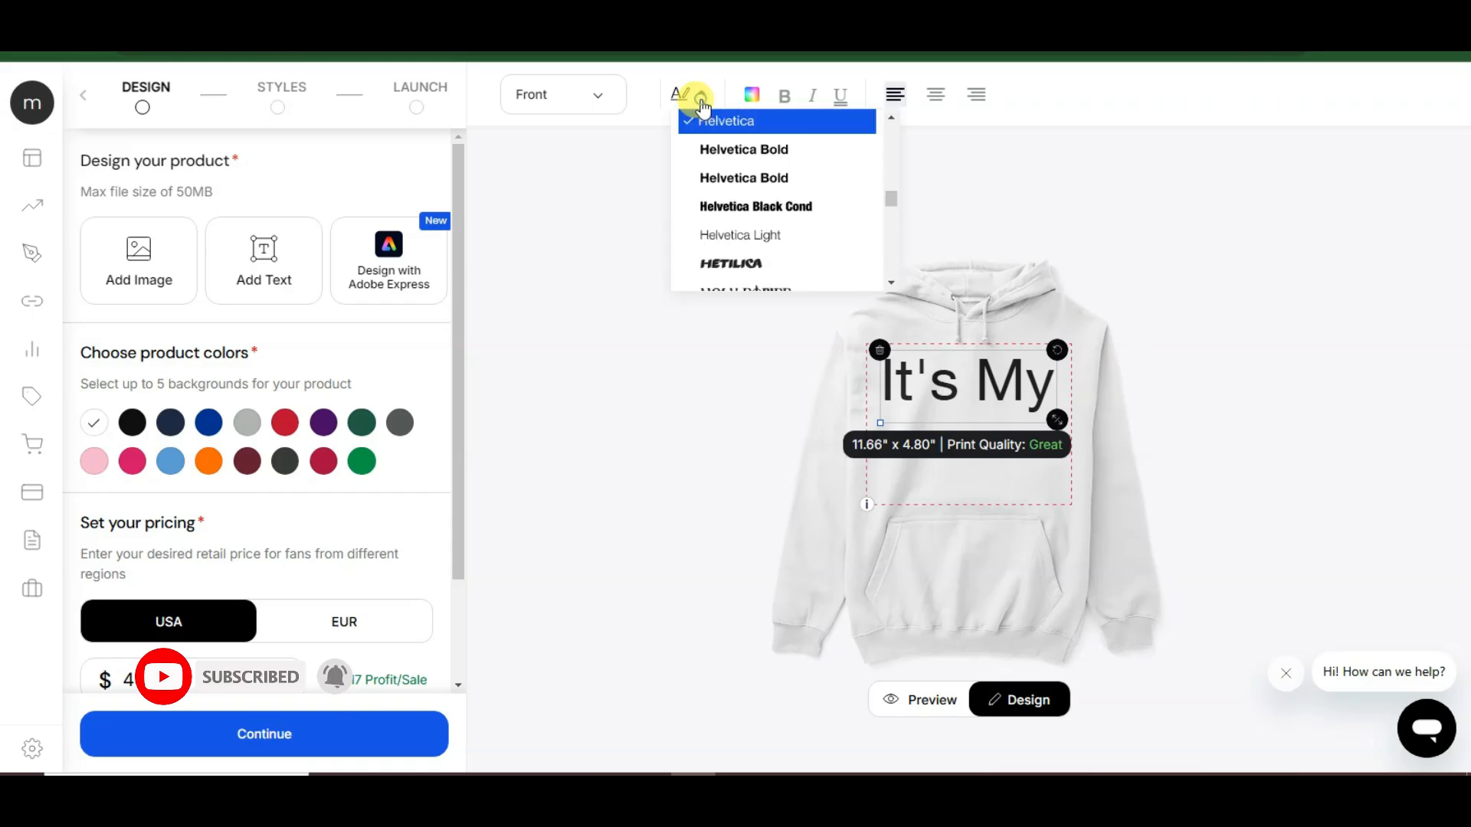
scroll(818, 166, down, 10)
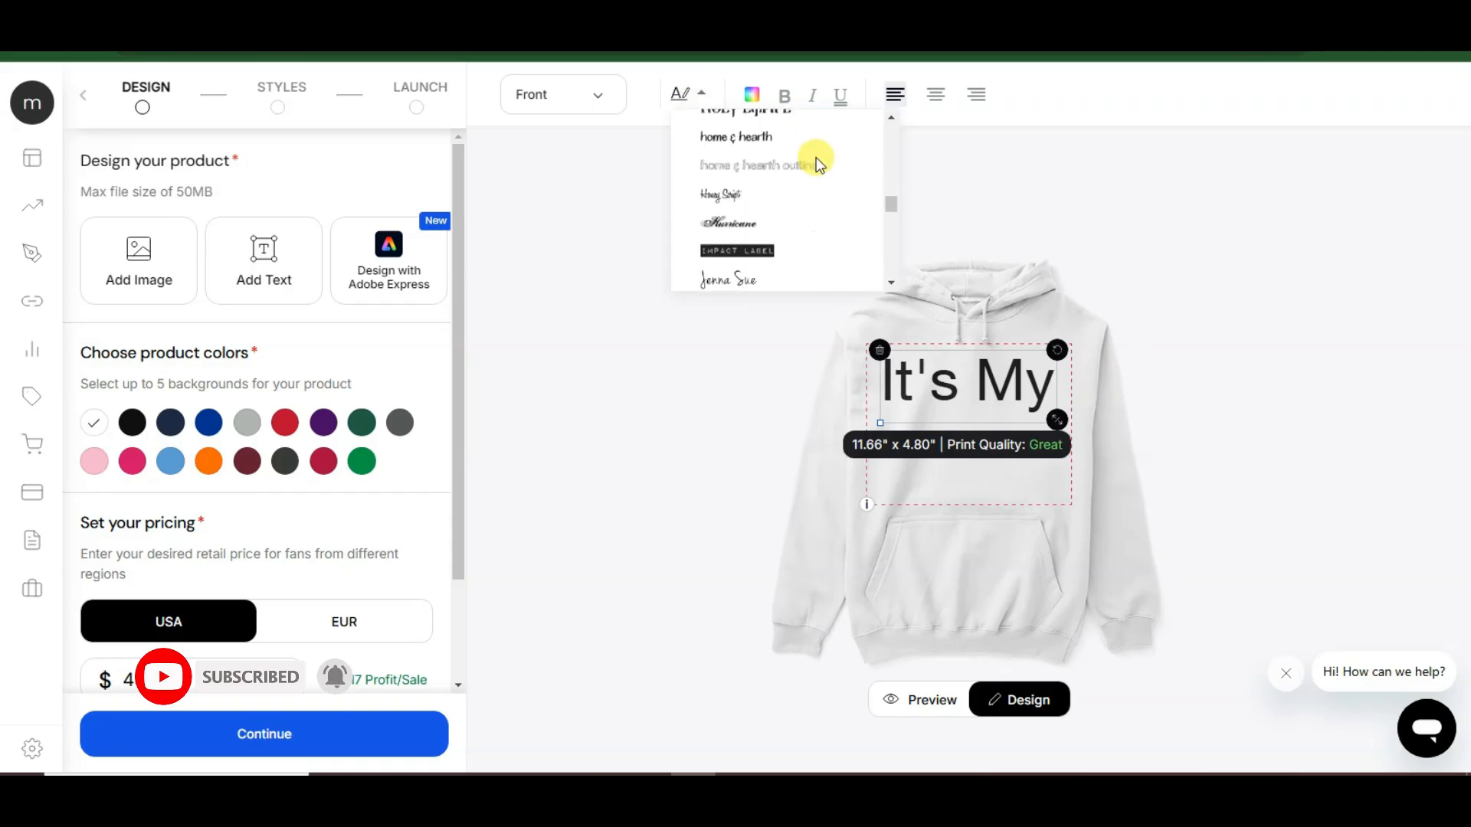
click(815, 157)
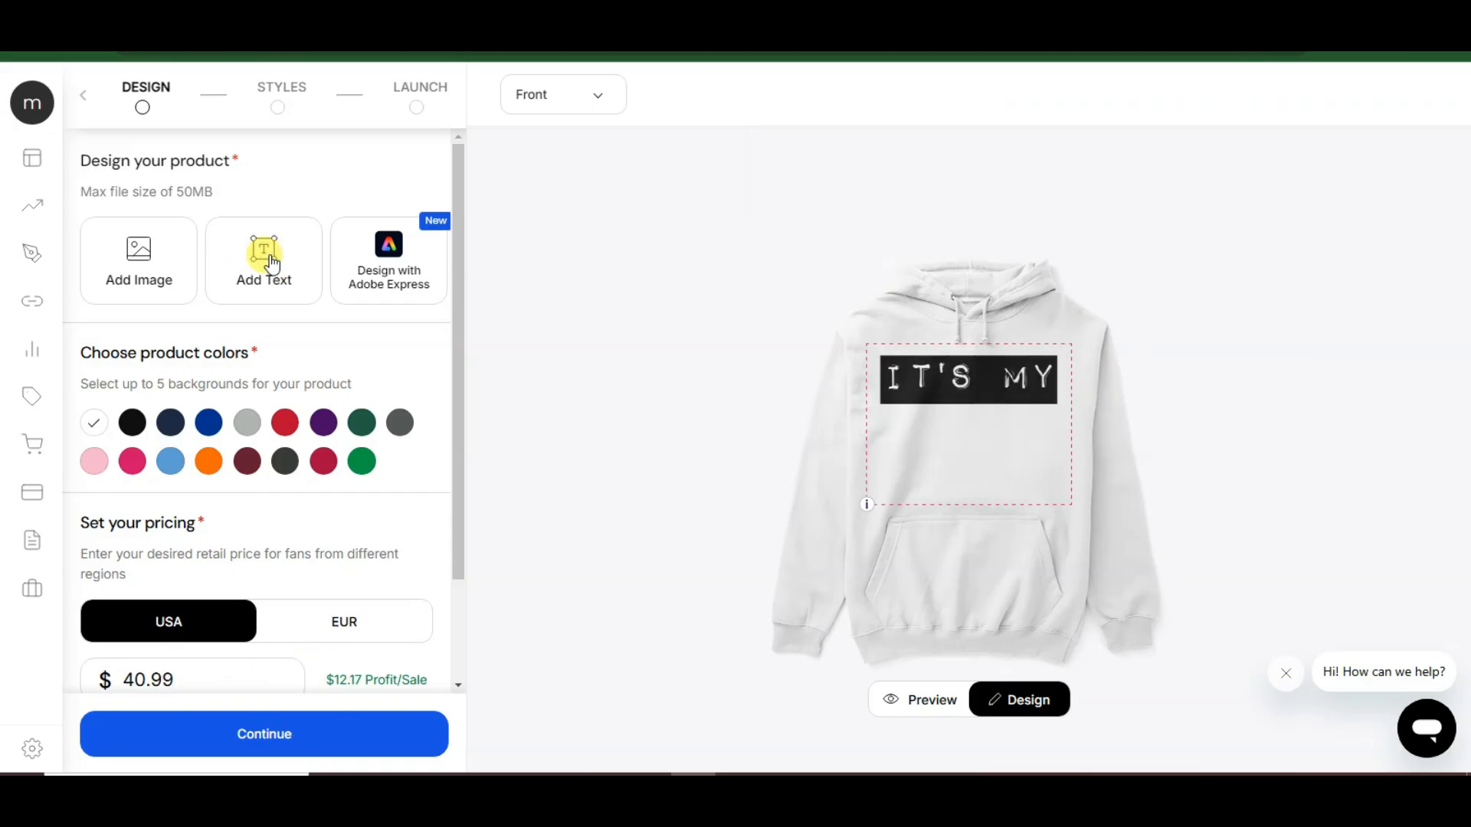
Add a second text "TIME" in the same label font below the first line and preview the hoodie design.
click(272, 263)
text(TIME)
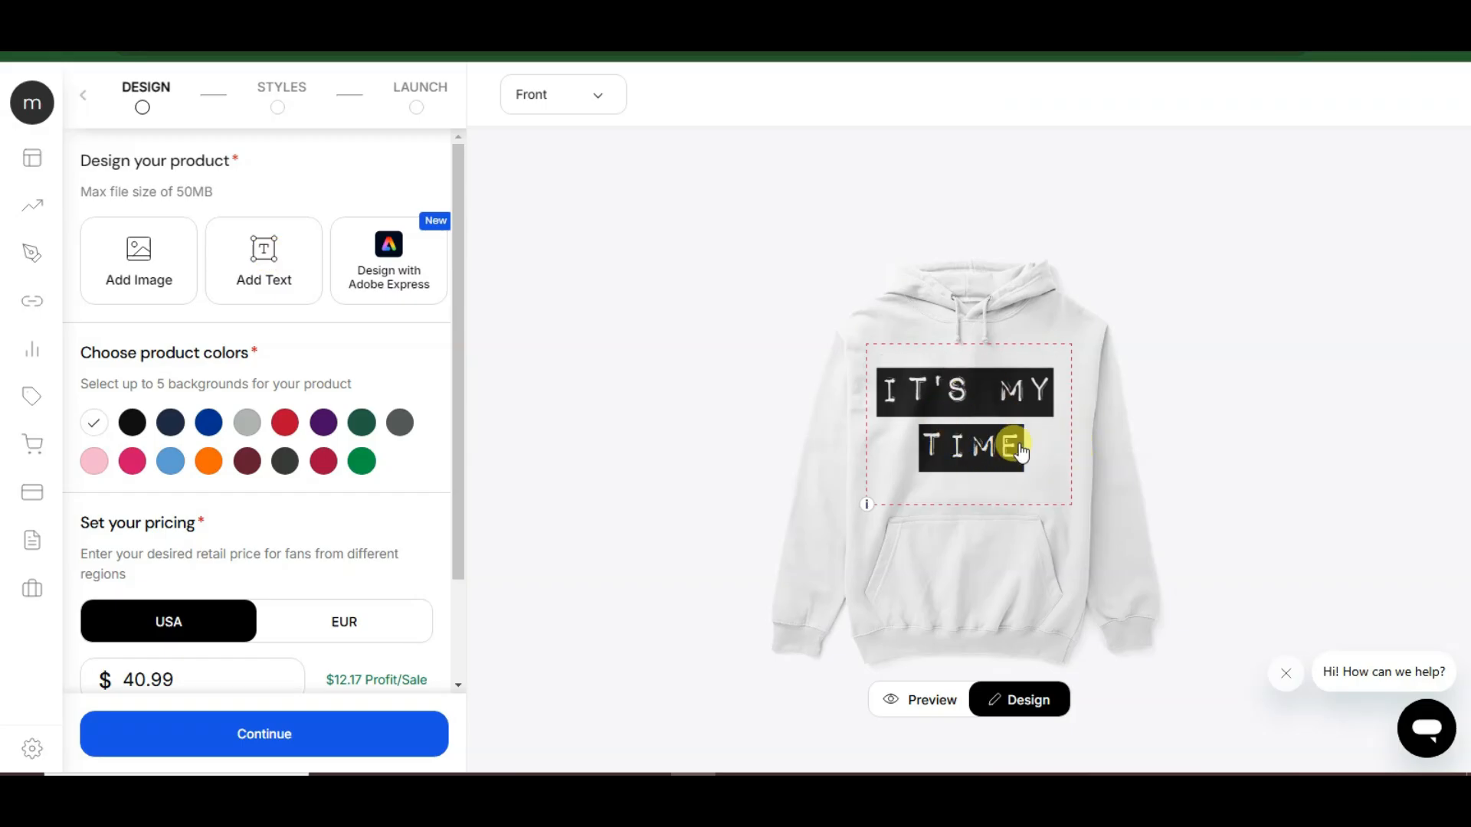
click(916, 693)
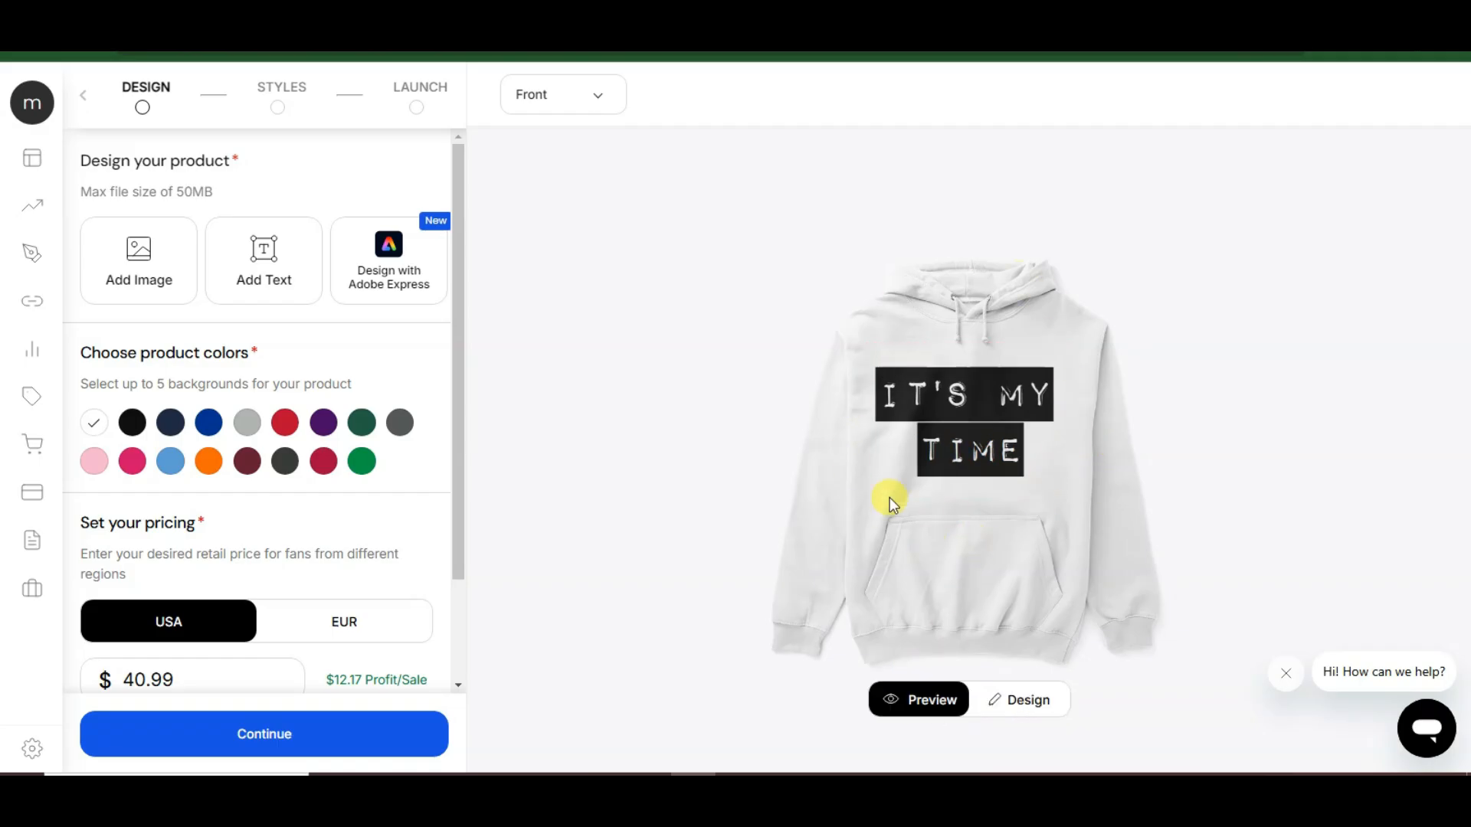
click(1017, 463)
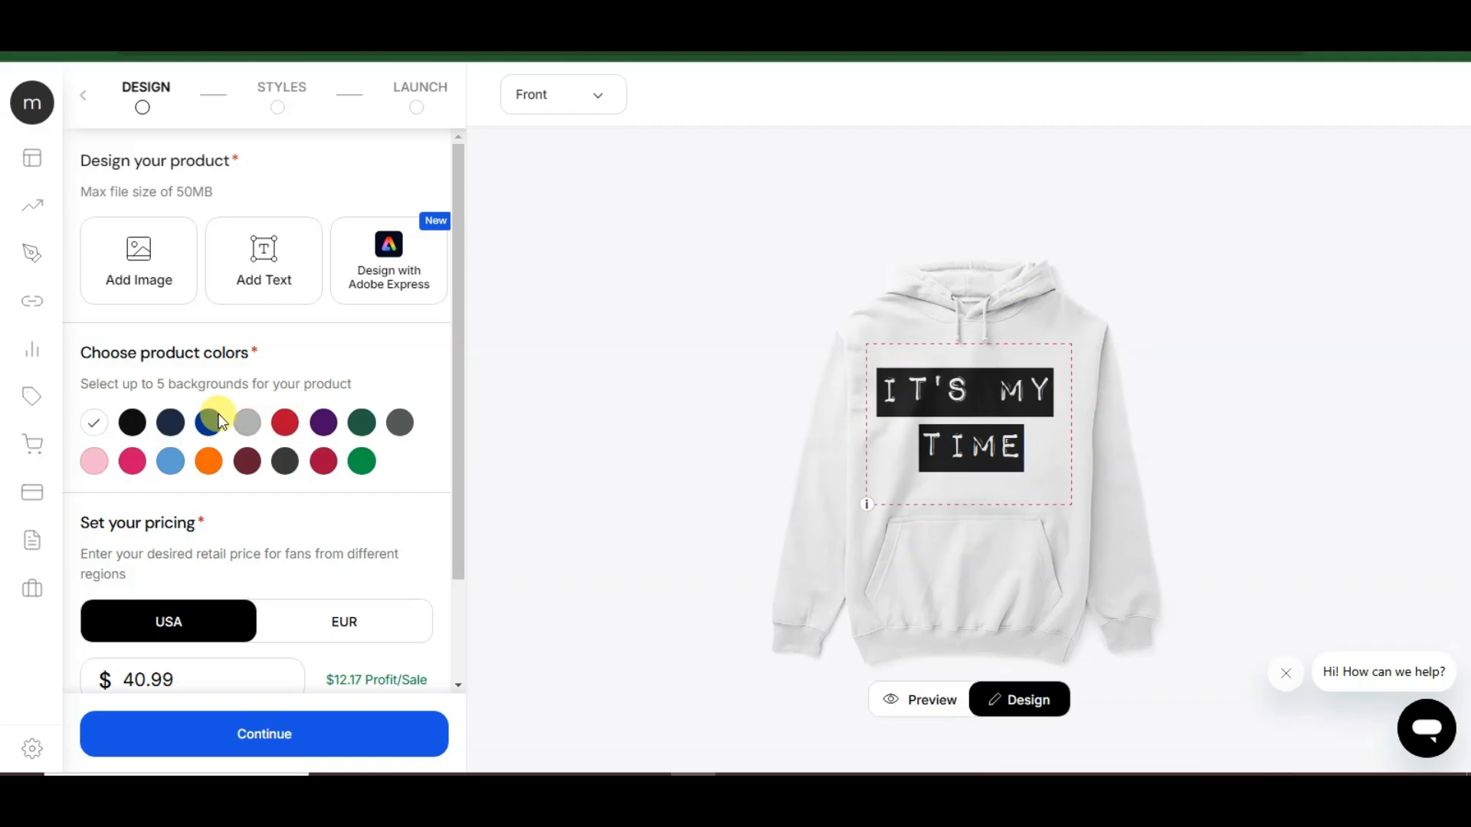
Add blue, dark green, orange and crimson to the hoodie's colors and set its USA retail price to $41.99.
click(212, 462)
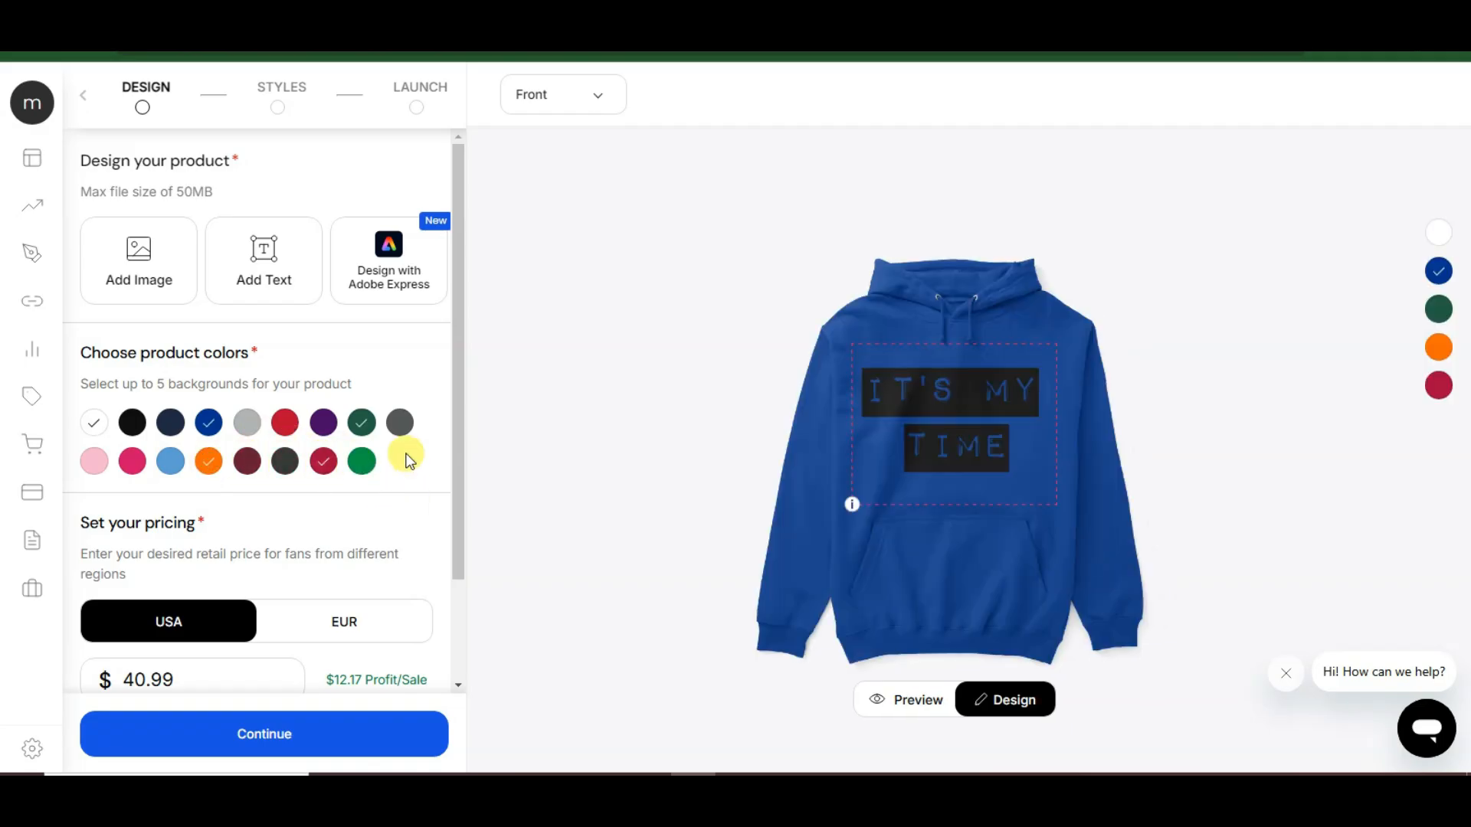
scroll(431, 448, down, 3)
drag(163, 551, 202, 557)
click(198, 558)
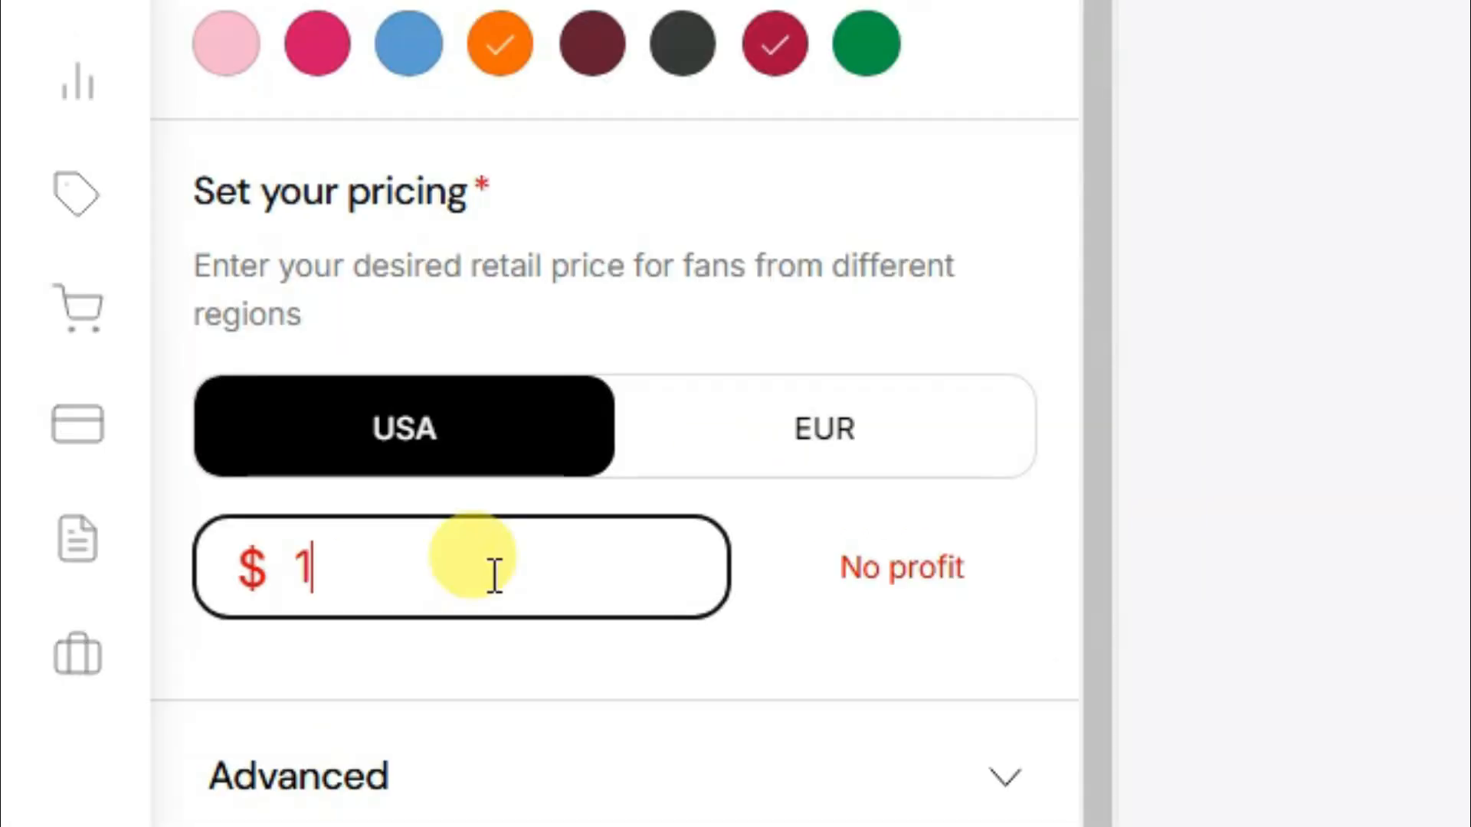
key(BackSpace)
text(1672)
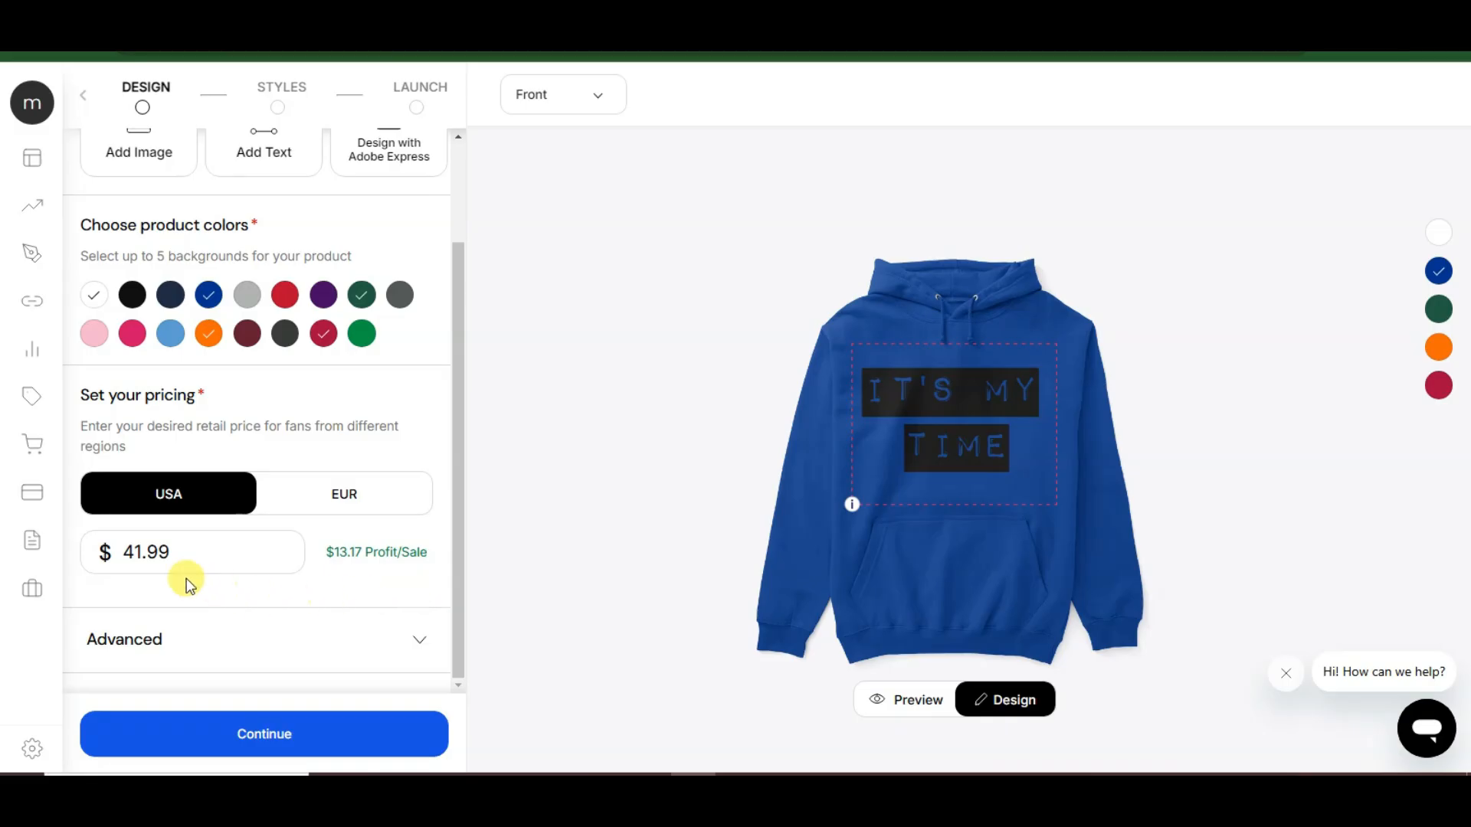
click(197, 556)
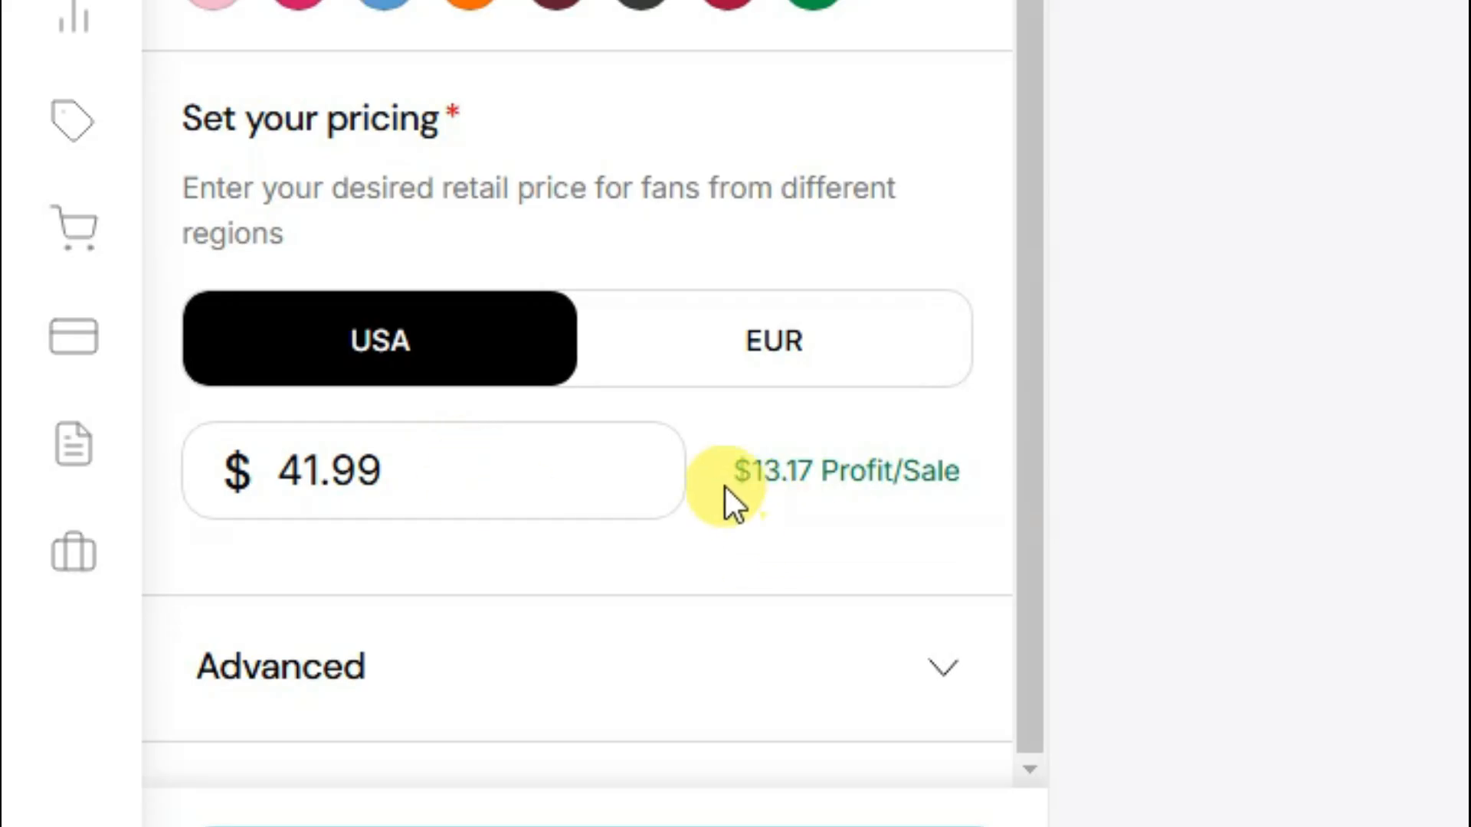
drag(725, 487, 821, 485)
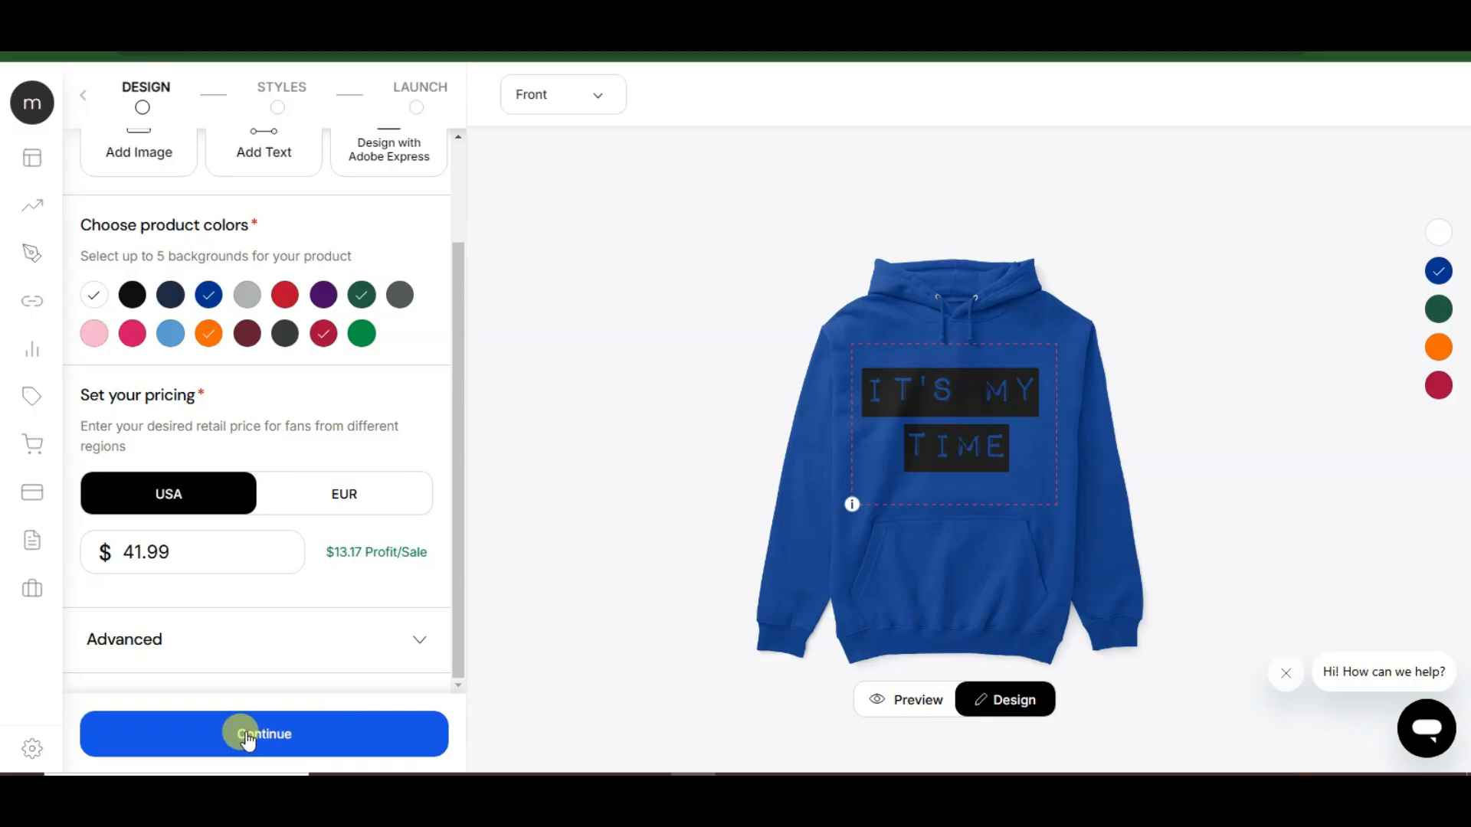
Continue to the styles stage and add the Zuni 1001 T-Shirt, Classic Crew Neck T-Shirt and Unisex Classic Crewneck Sweatshirt to the listing.
click(264, 737)
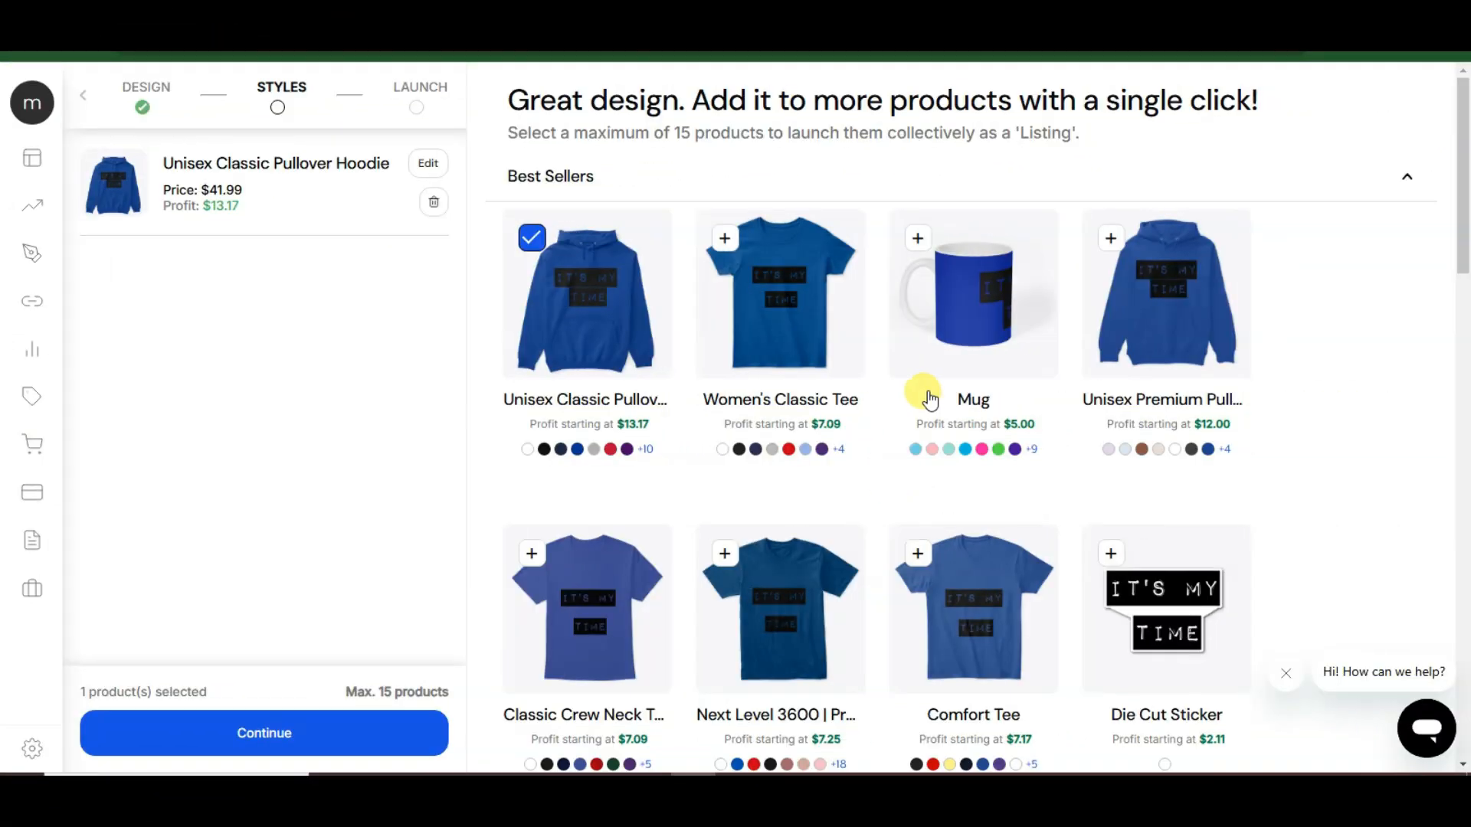
scroll(879, 355, down, 3)
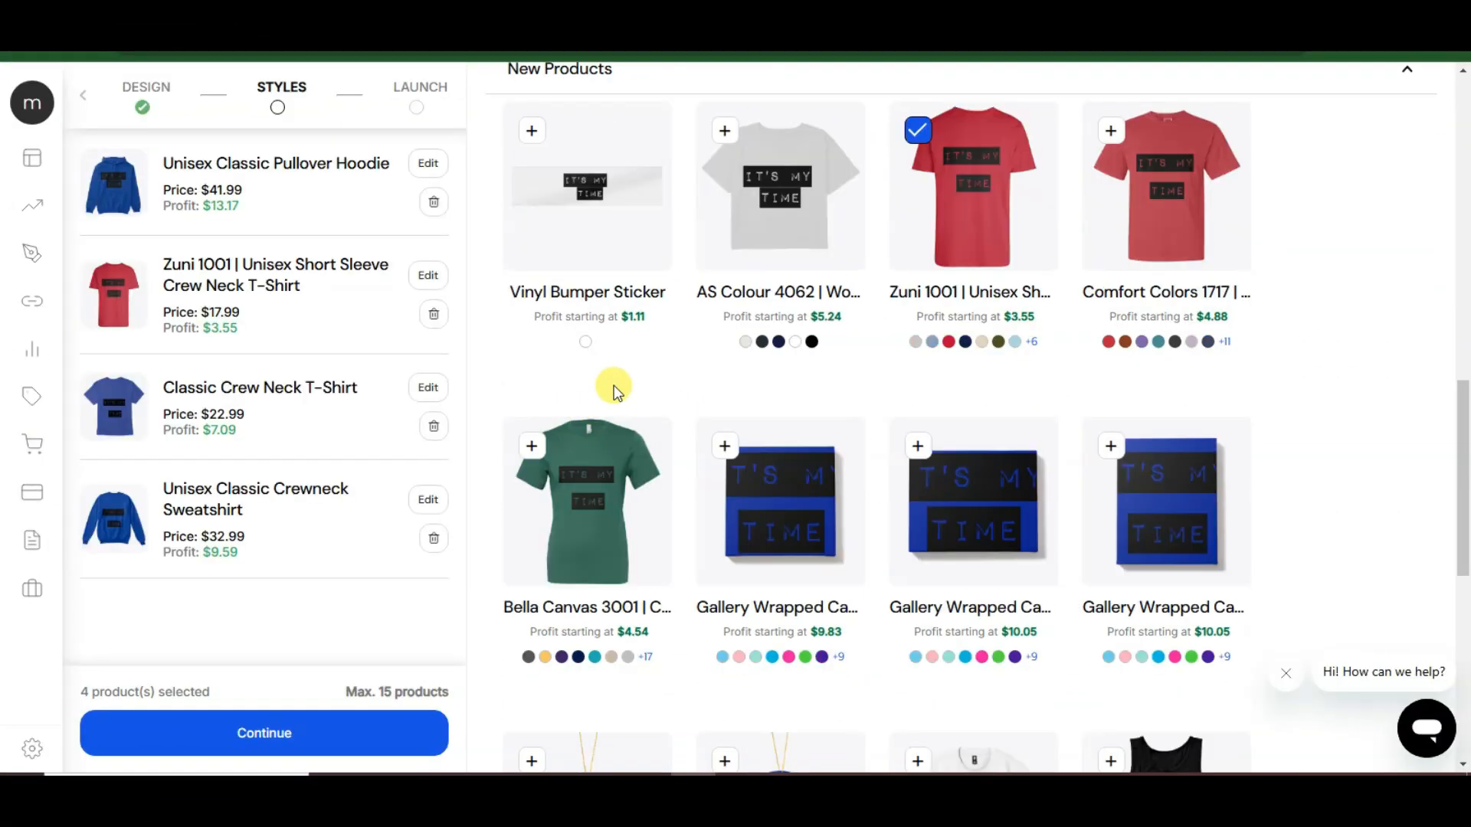
Add the Bella Canvas 3001 T-Shirt to the listing and, at the launch stage, title it "It is my time new fashion dress".
click(531, 447)
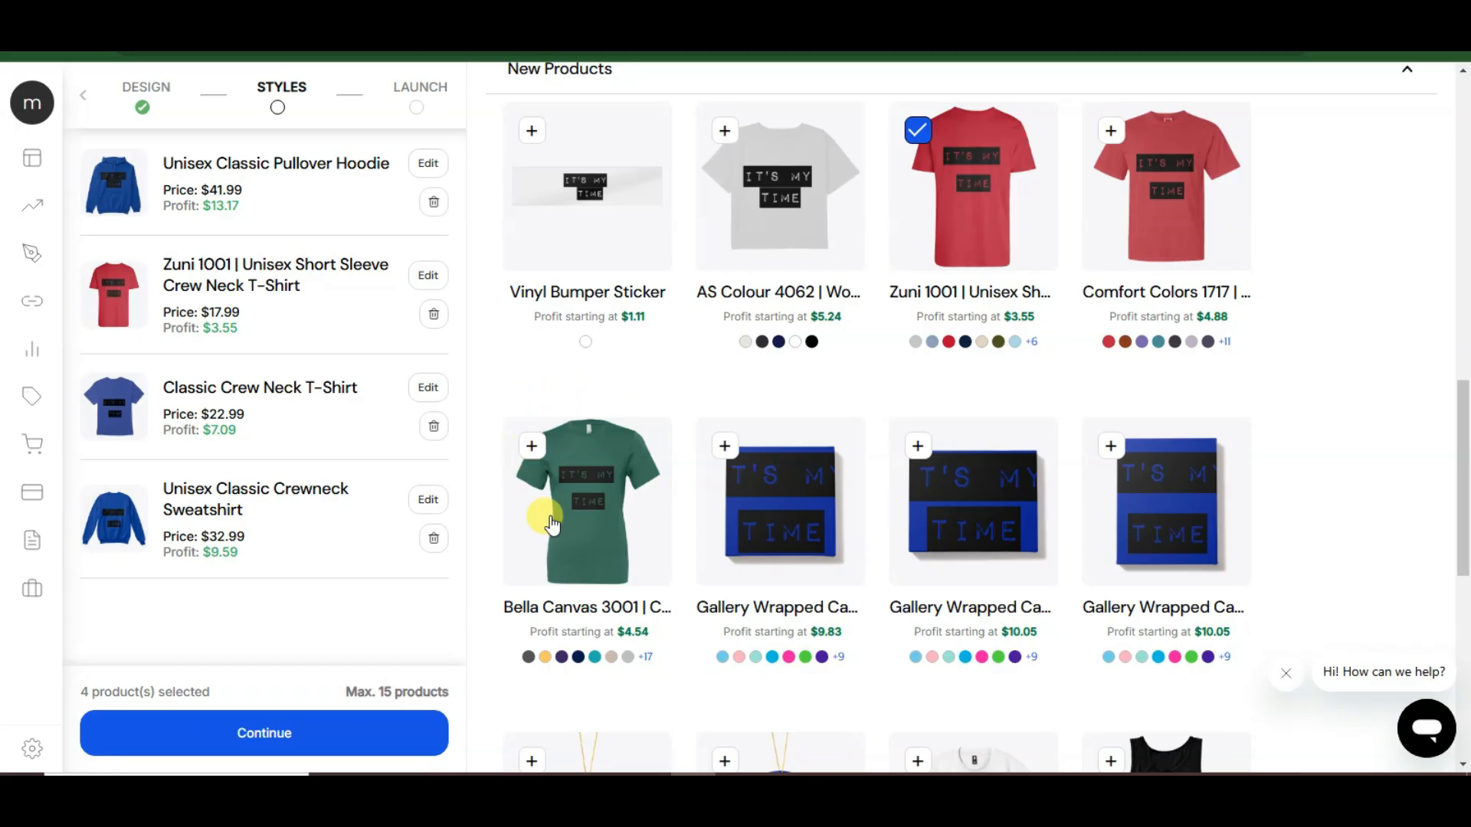
click(289, 734)
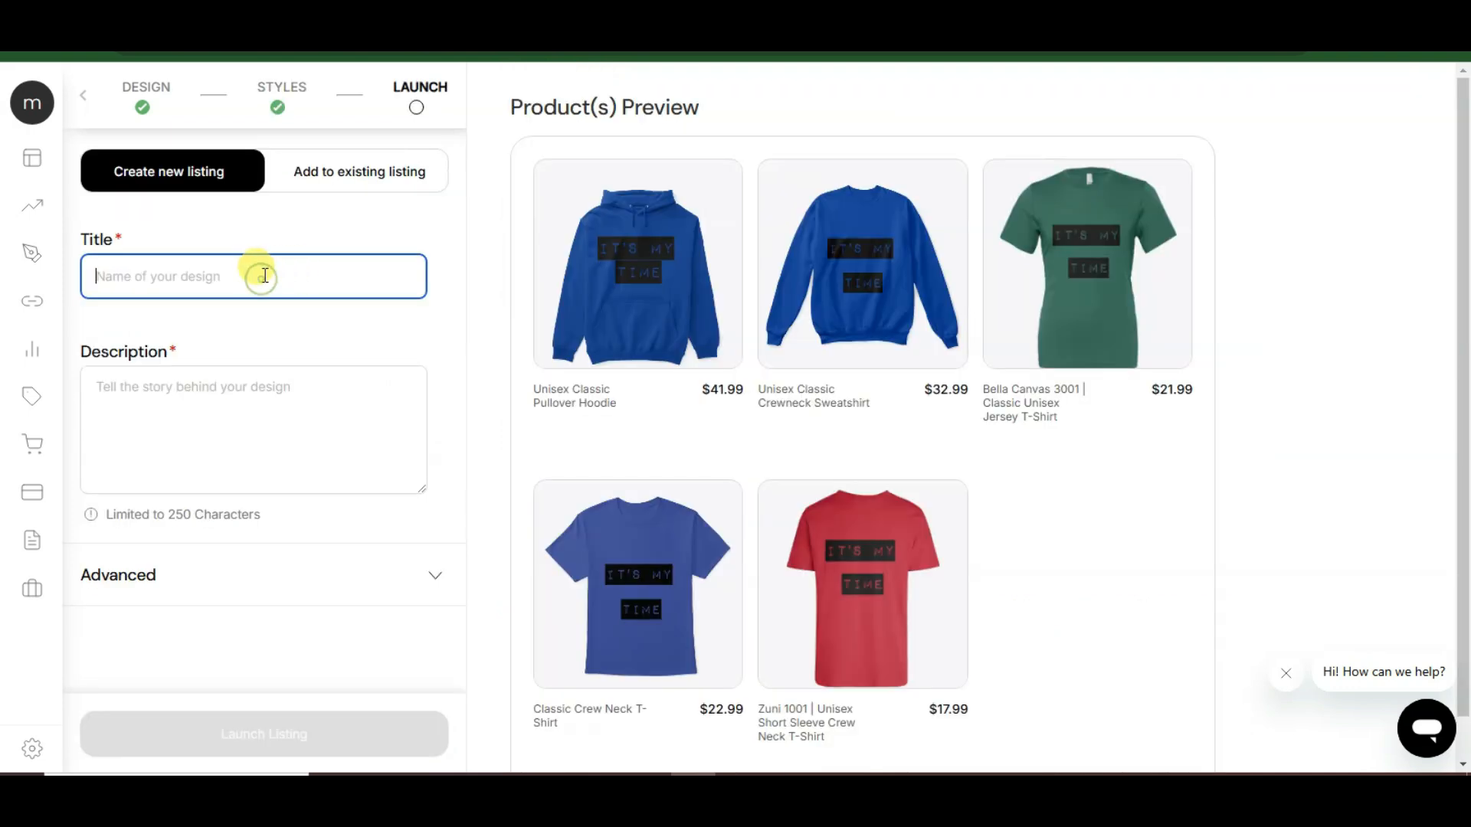
text(It is my time new fashion dress)
Enter the description "Great new product with it is my time motivational word. Buy it in low price." and launch the listing.
click(315, 387)
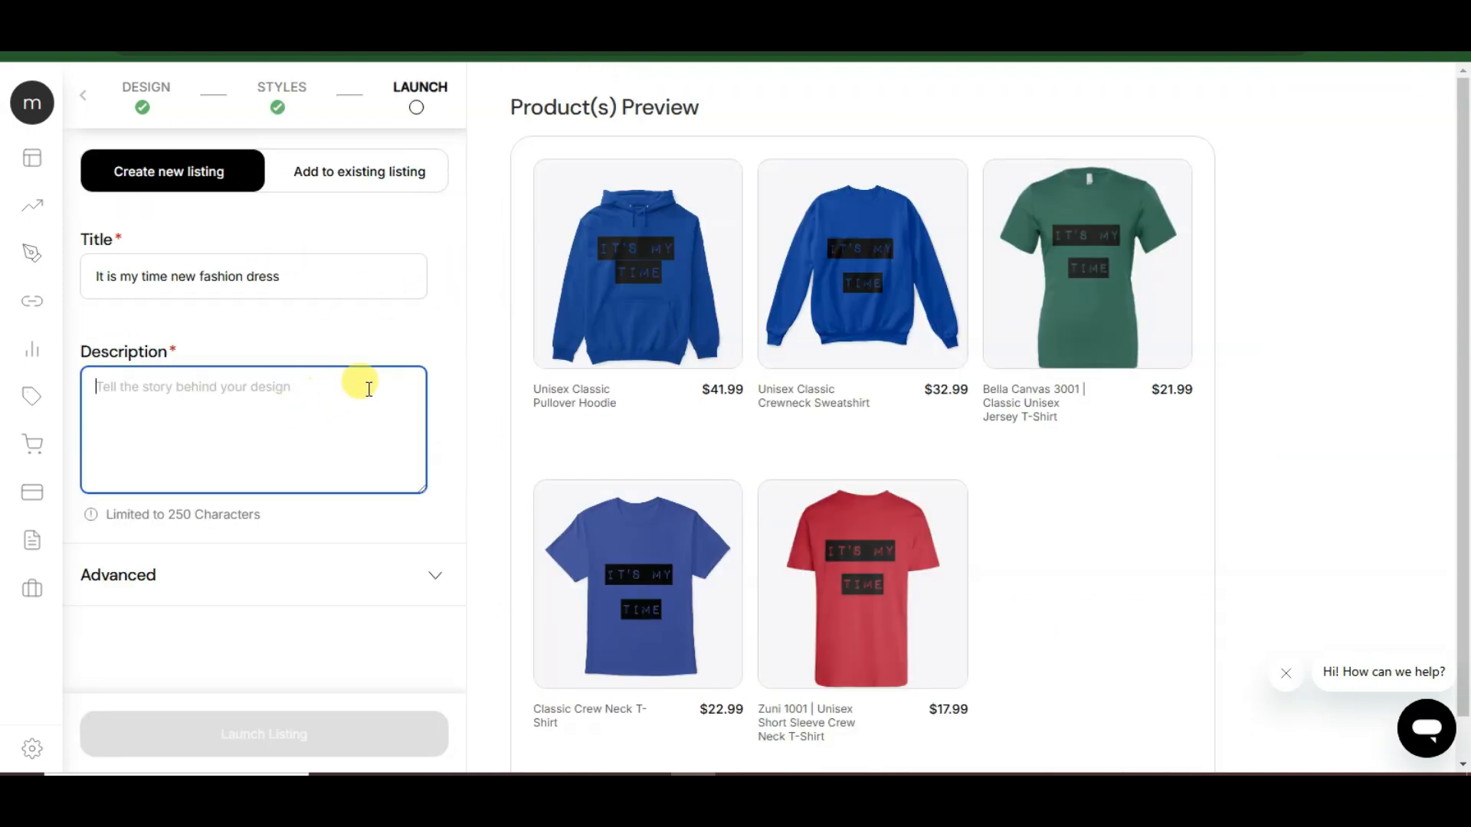
text(Great new product with it is my time motivational word. Buy it in low price.)
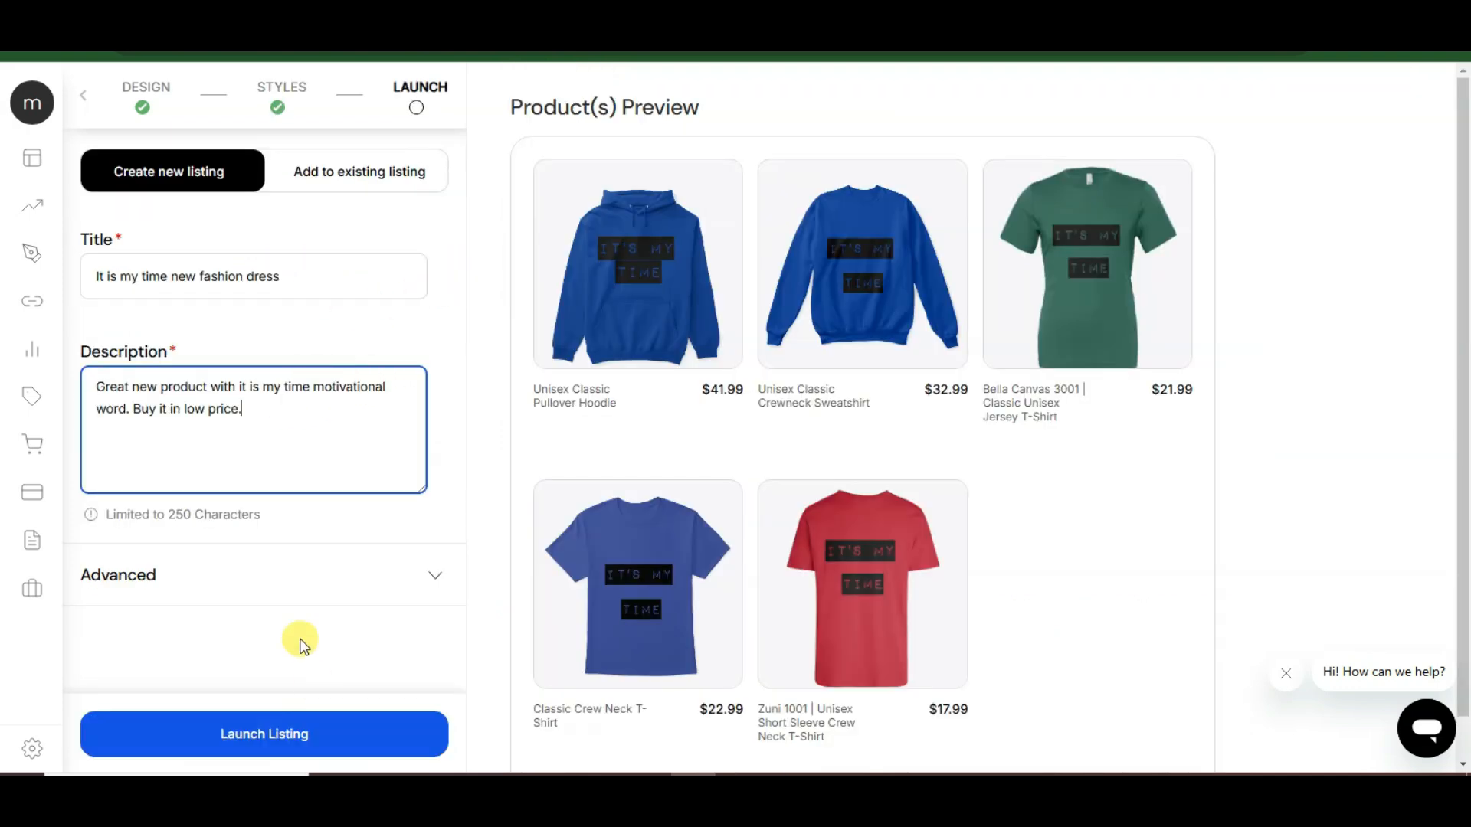
click(289, 737)
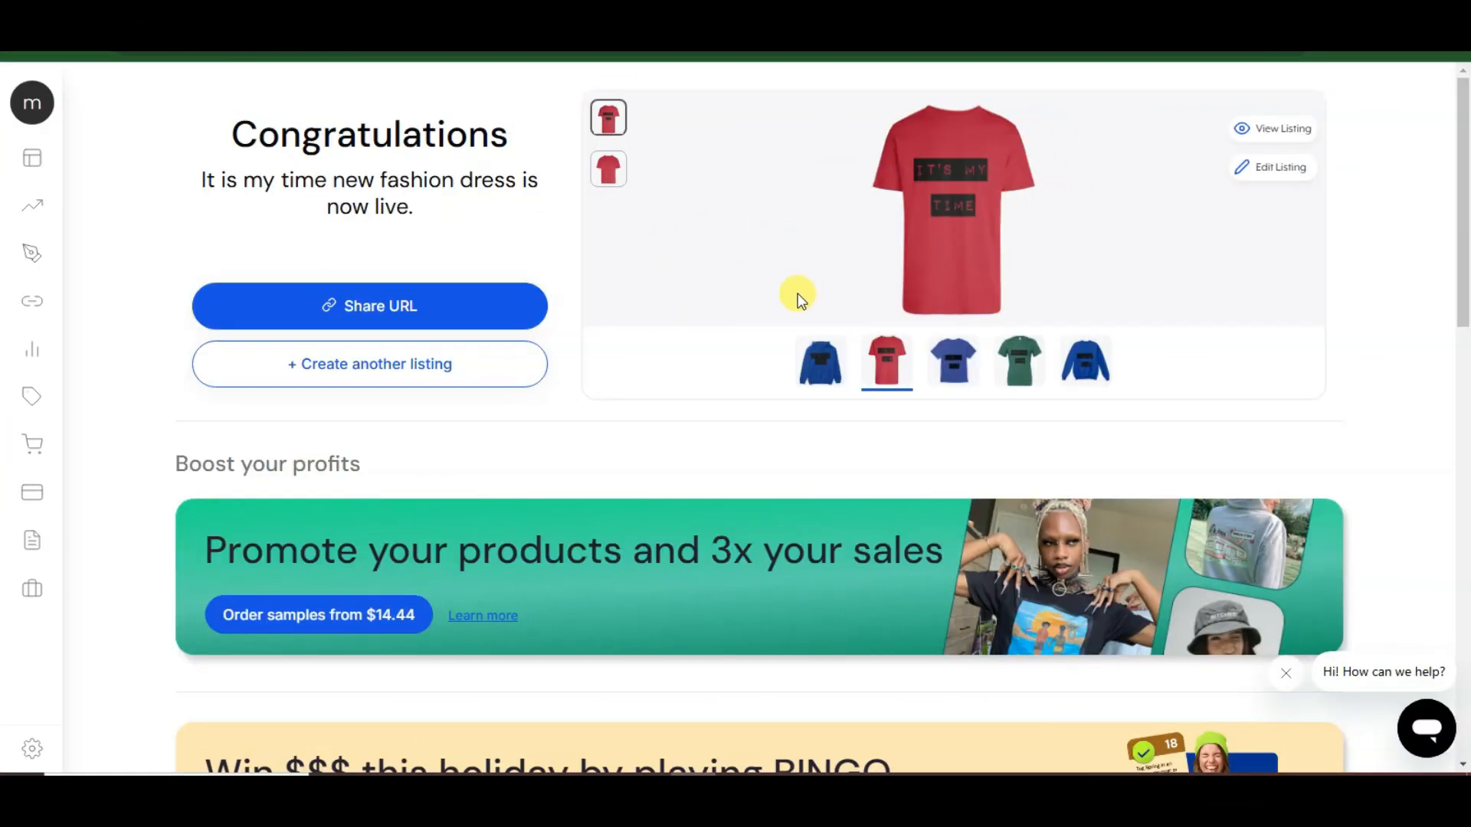
click(1016, 364)
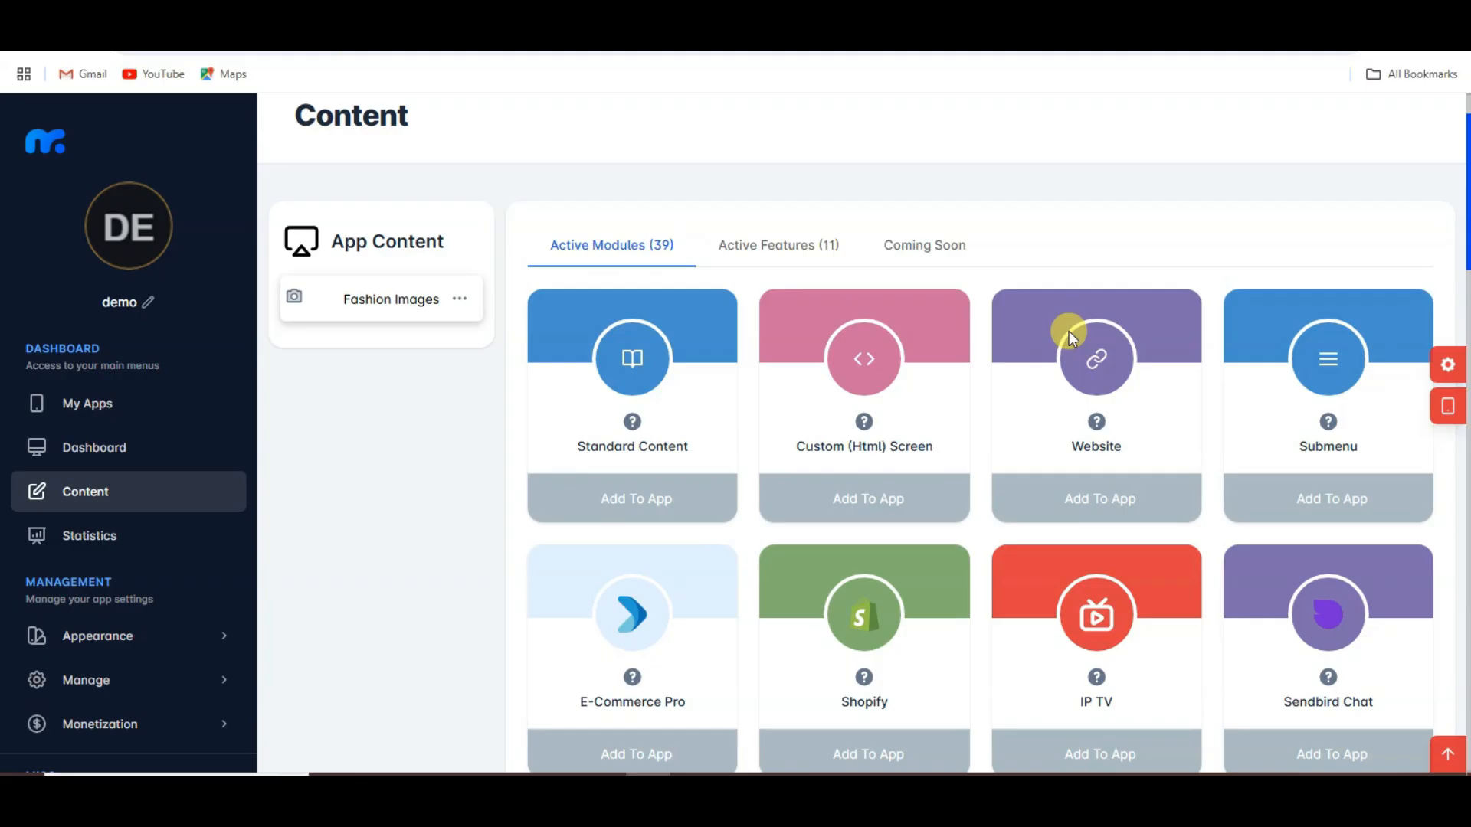
Switch to Mobiroller, add a Website module titled "Shop Now" with the copied link, and save it.
click(1107, 506)
click(618, 592)
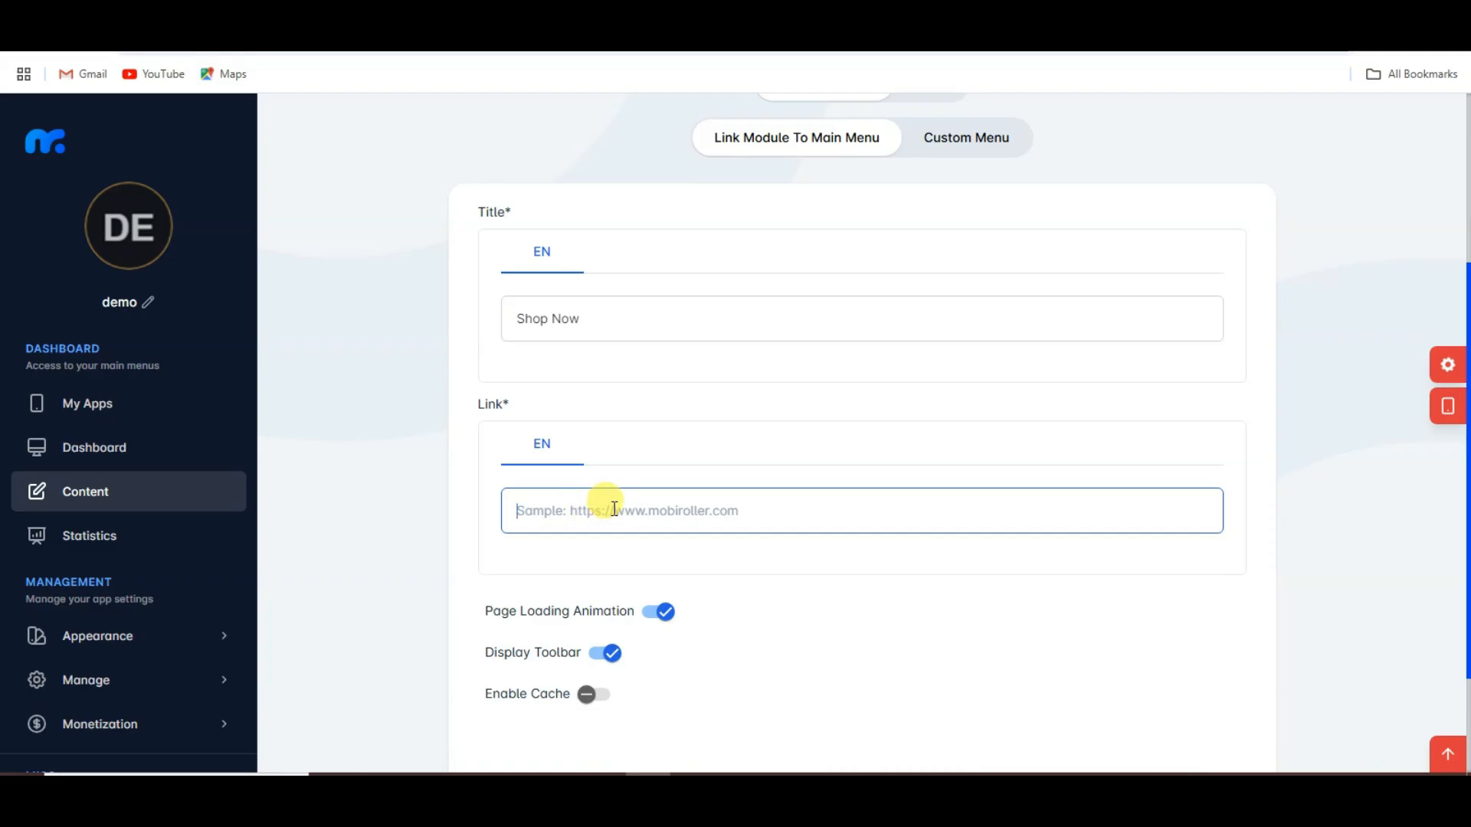
key(ctrl+v)
scroll(973, 621, down, 2)
click(1210, 667)
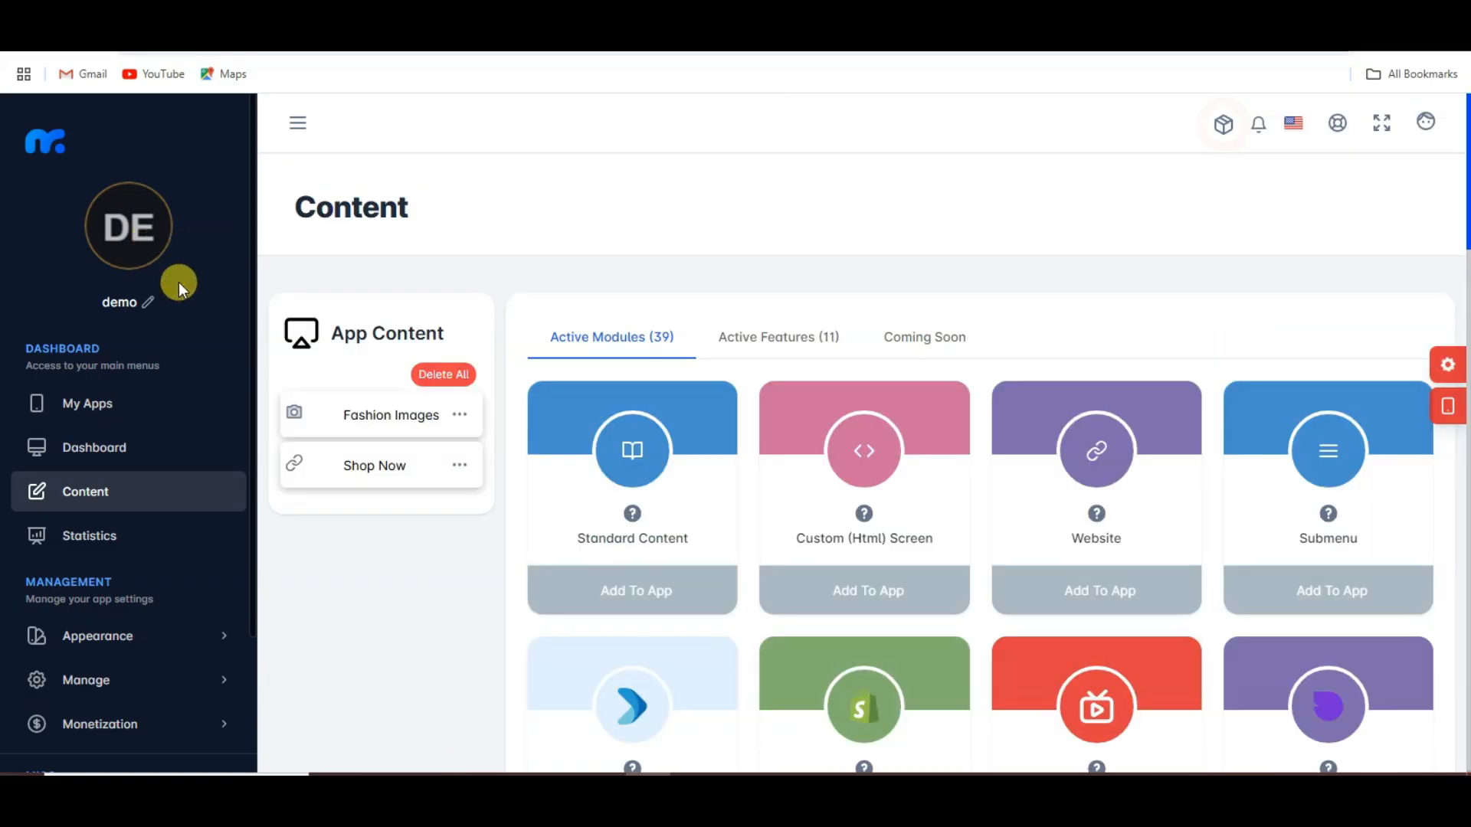
Open the app info of the demo app and set the app name to "Shop Now".
click(147, 307)
double_click(643, 371)
text(Shop Now)
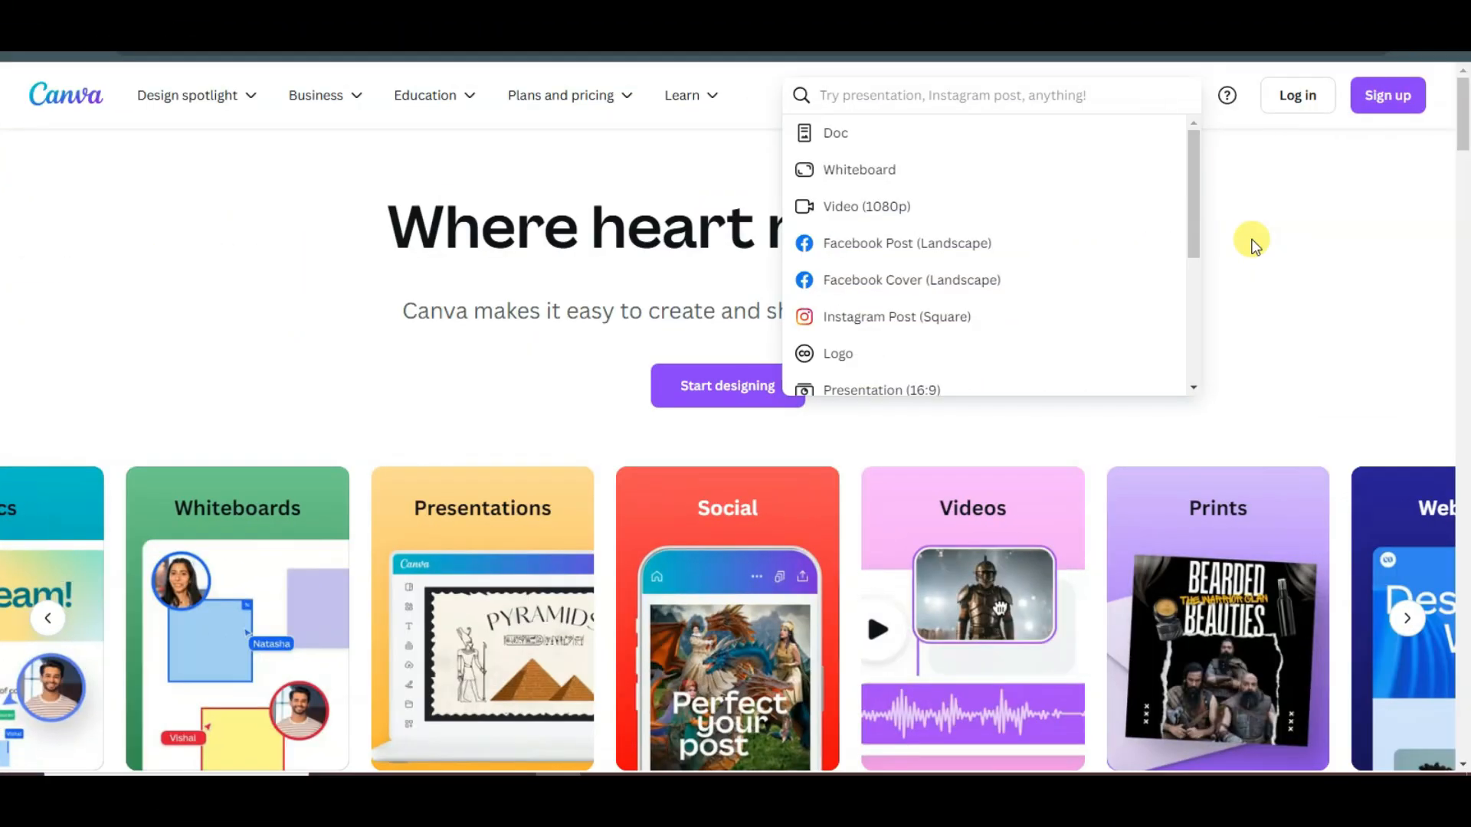
Switch to Canva, start a square logo design and search its templates for "shopping".
click(1249, 242)
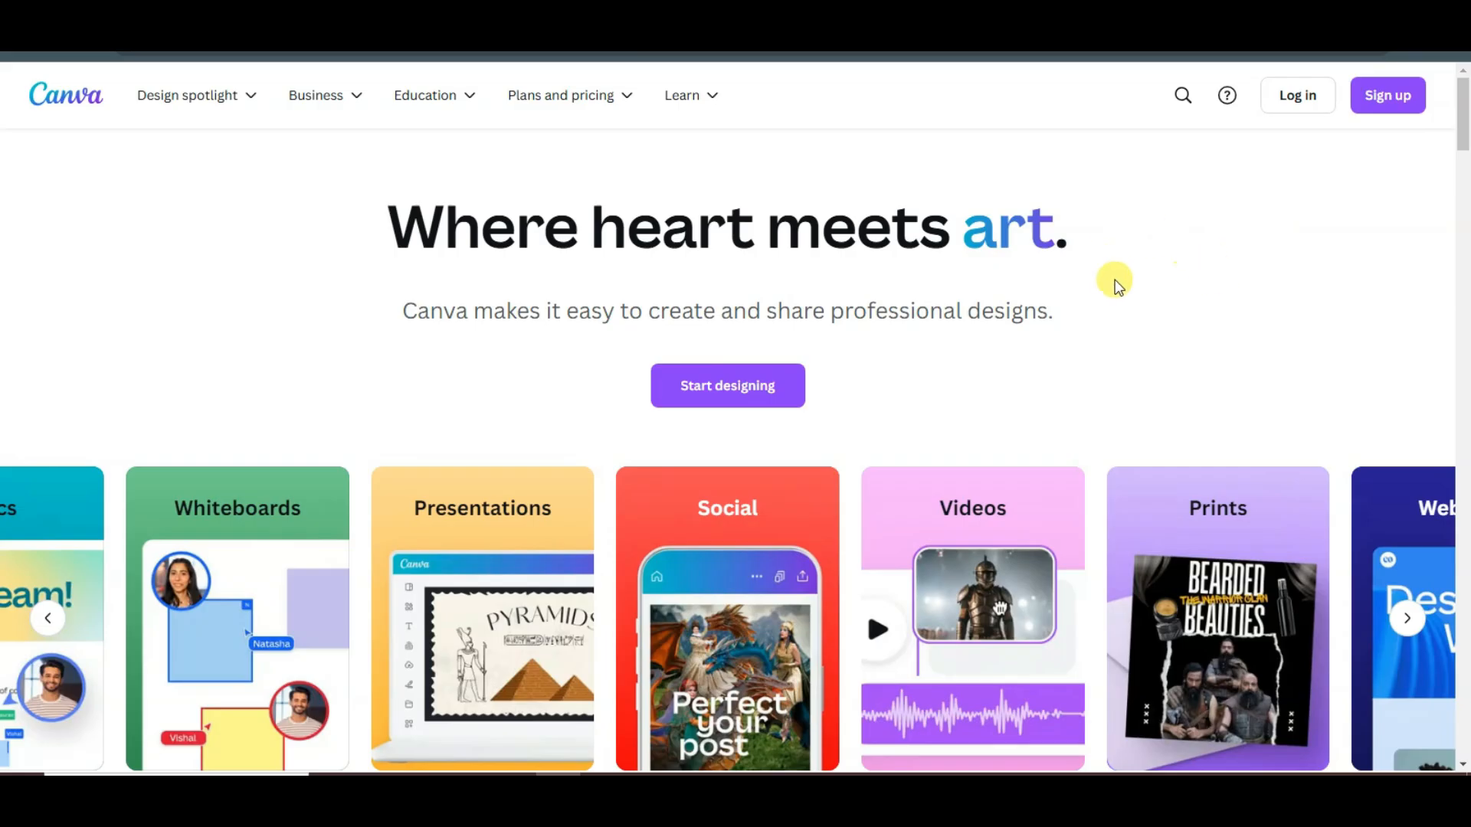
click(1180, 97)
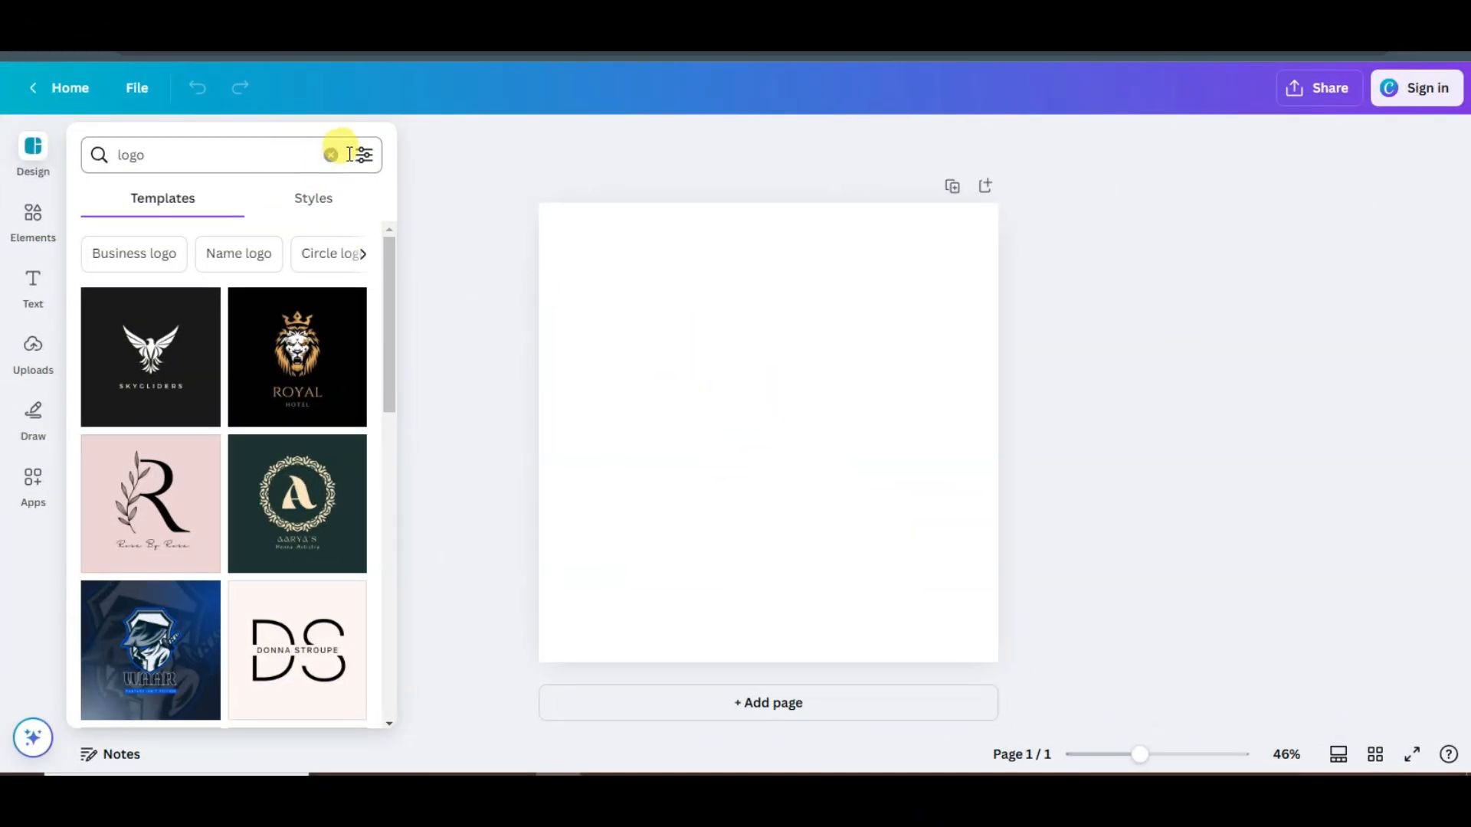
click(330, 153)
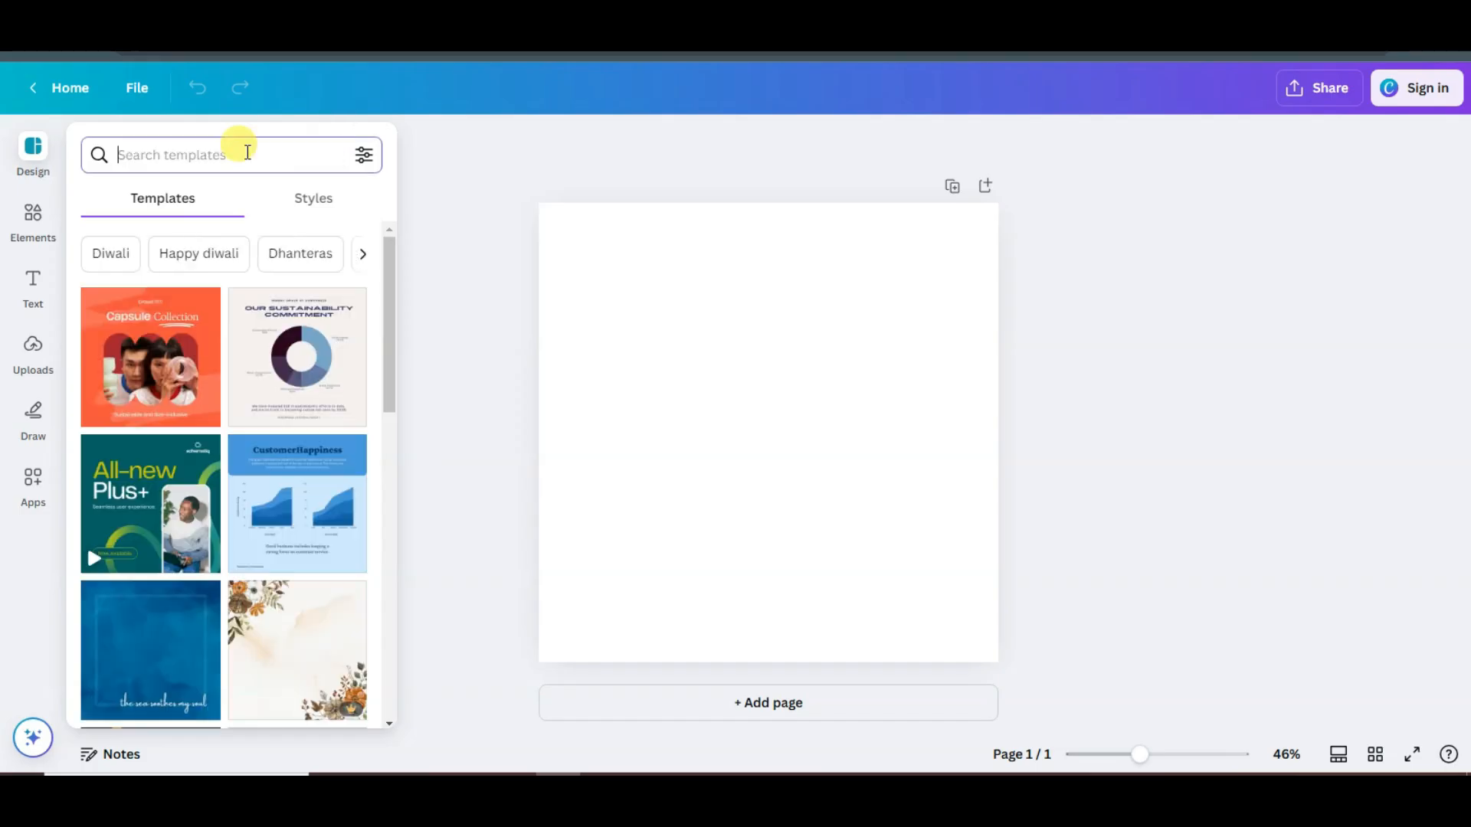
text(shopping)
key(Return)
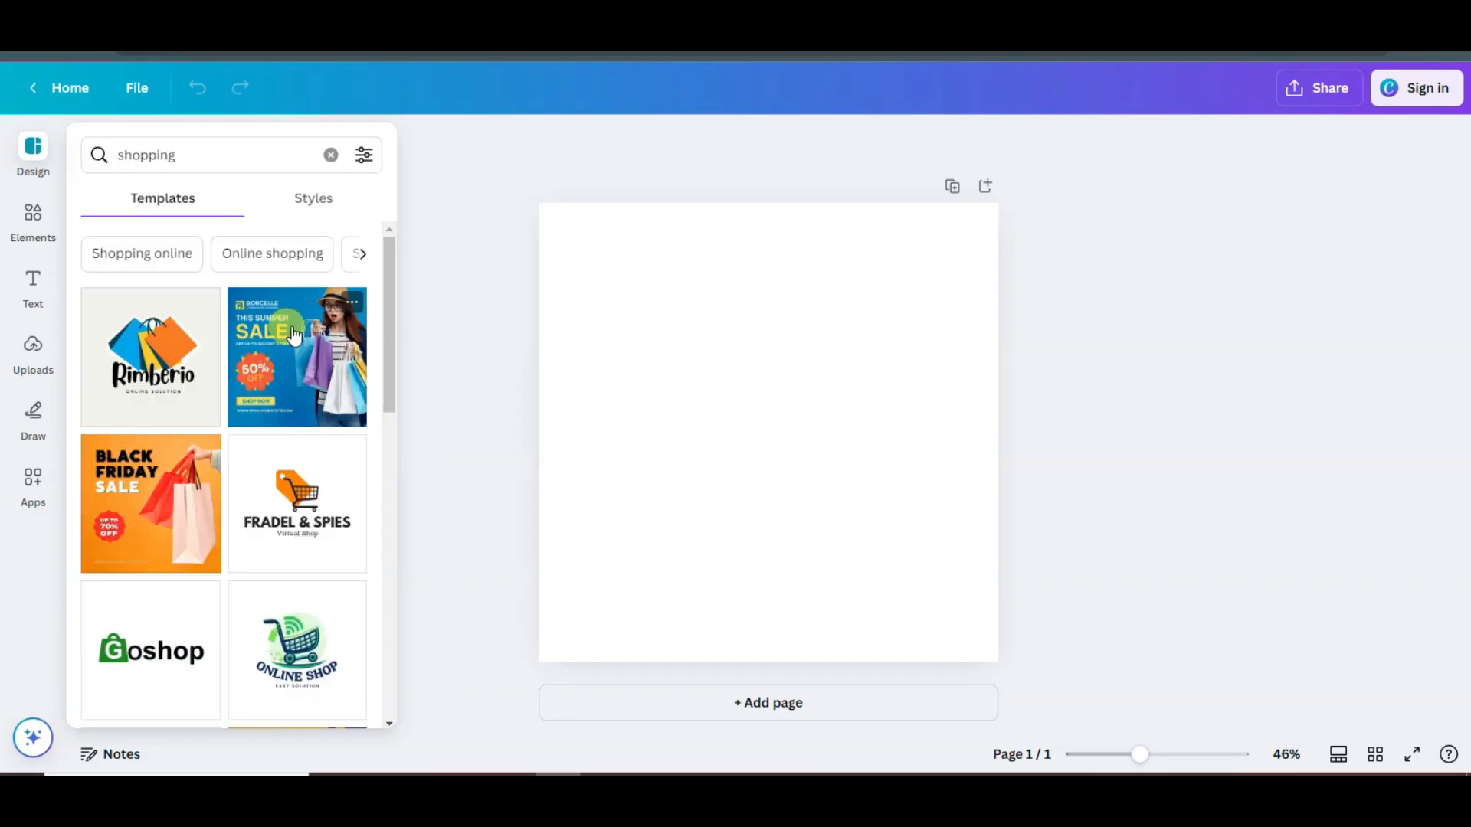
Apply the "Online Shop" template with the shopping bag mascot and replace its heading with "Show now".
scroll(295, 335, down, 10)
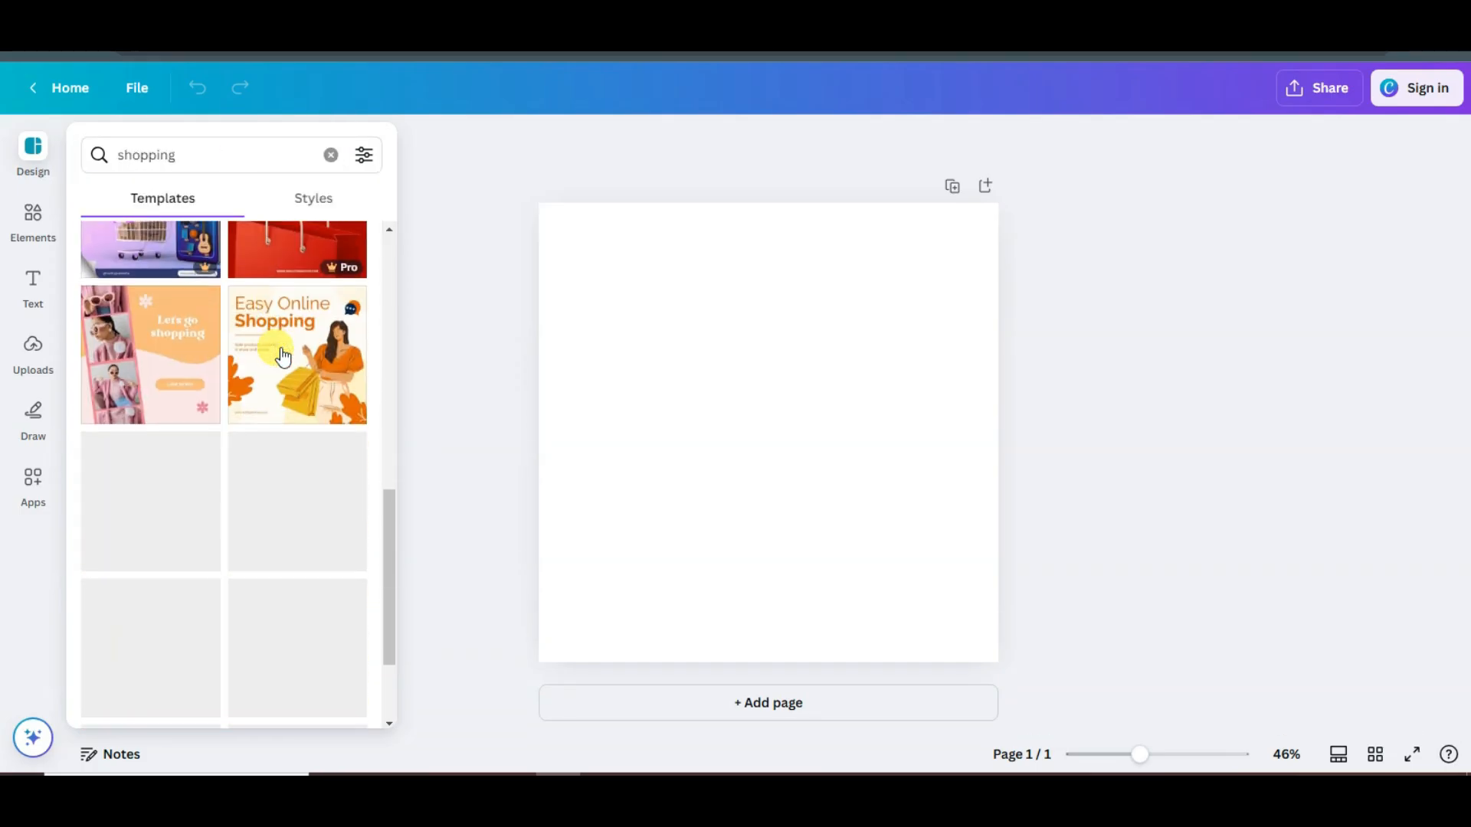
scroll(230, 383, down, 1)
click(155, 411)
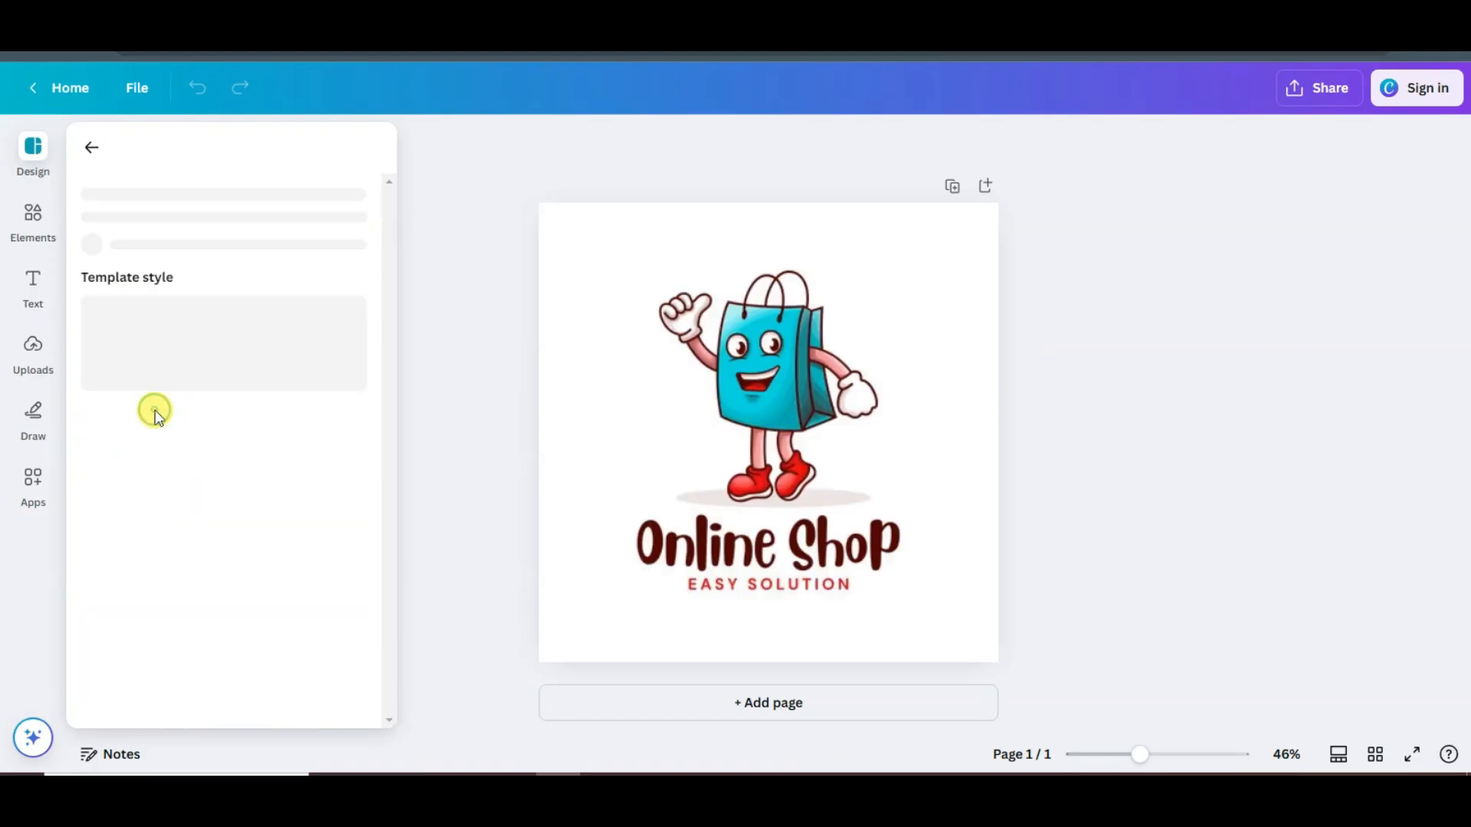
double_click(863, 542)
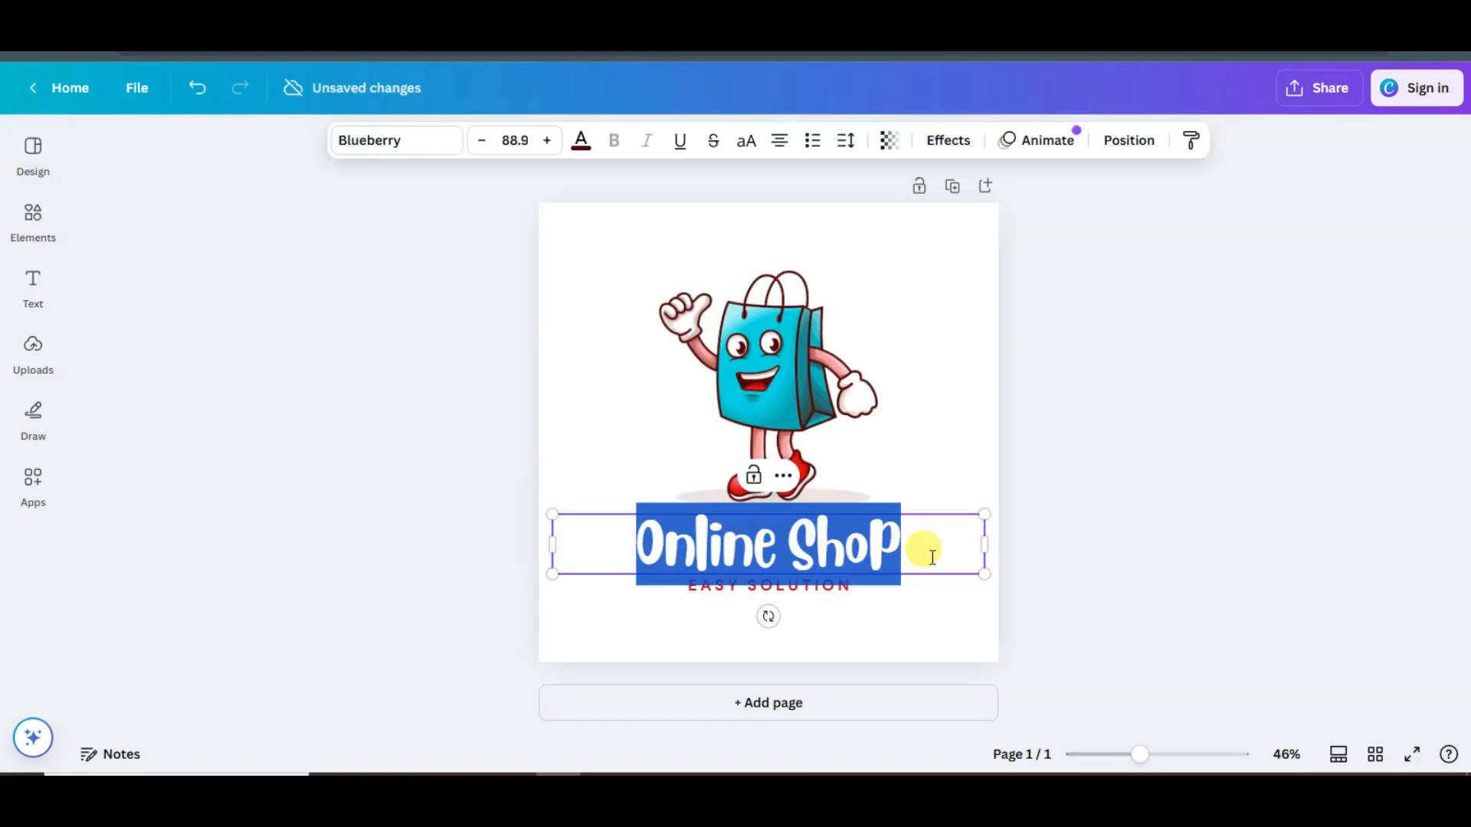
text(Show now)
click(946, 312)
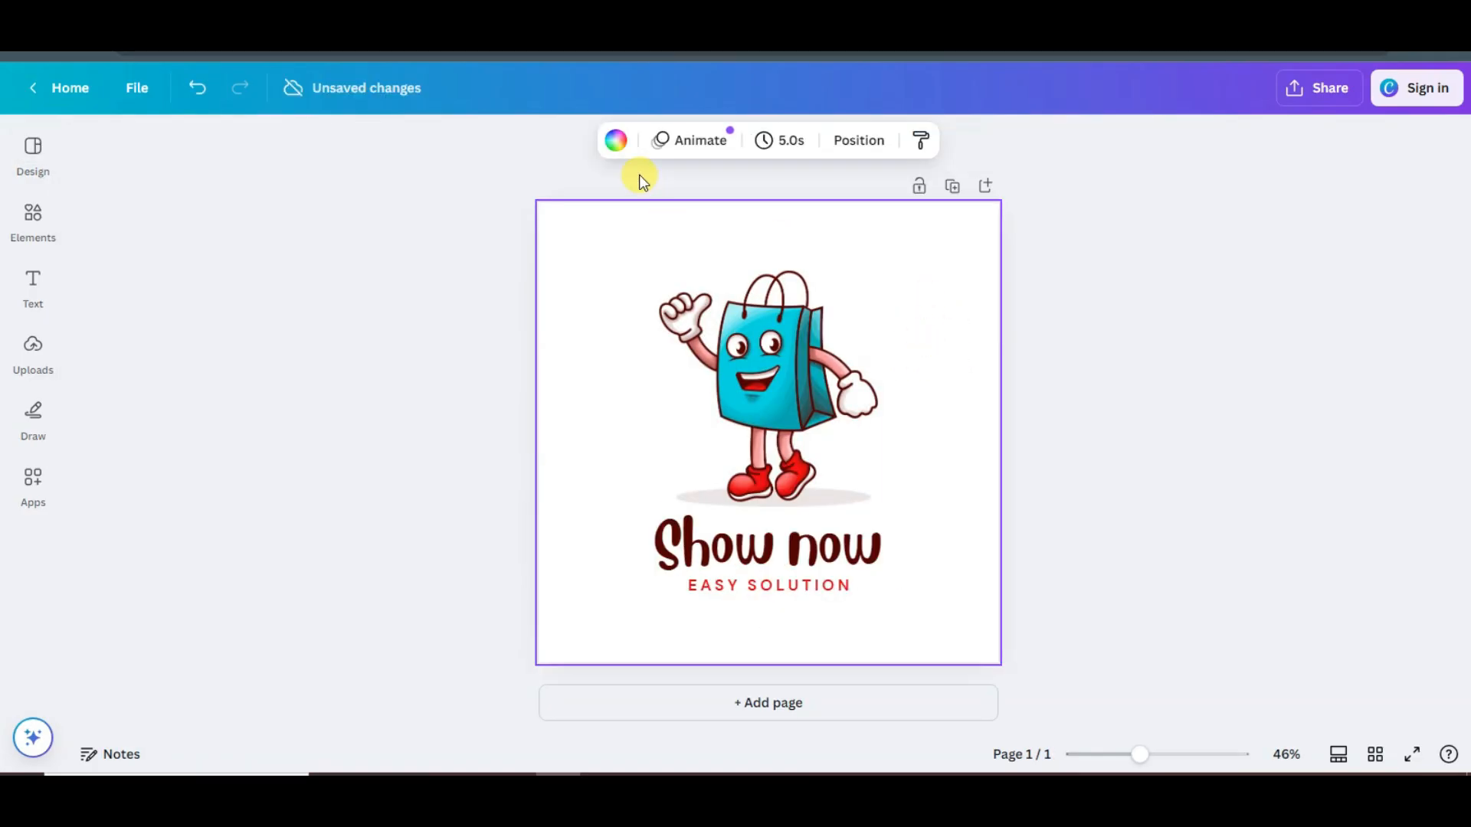
Change the logo's background to turquoise and download the design.
click(615, 142)
click(1317, 90)
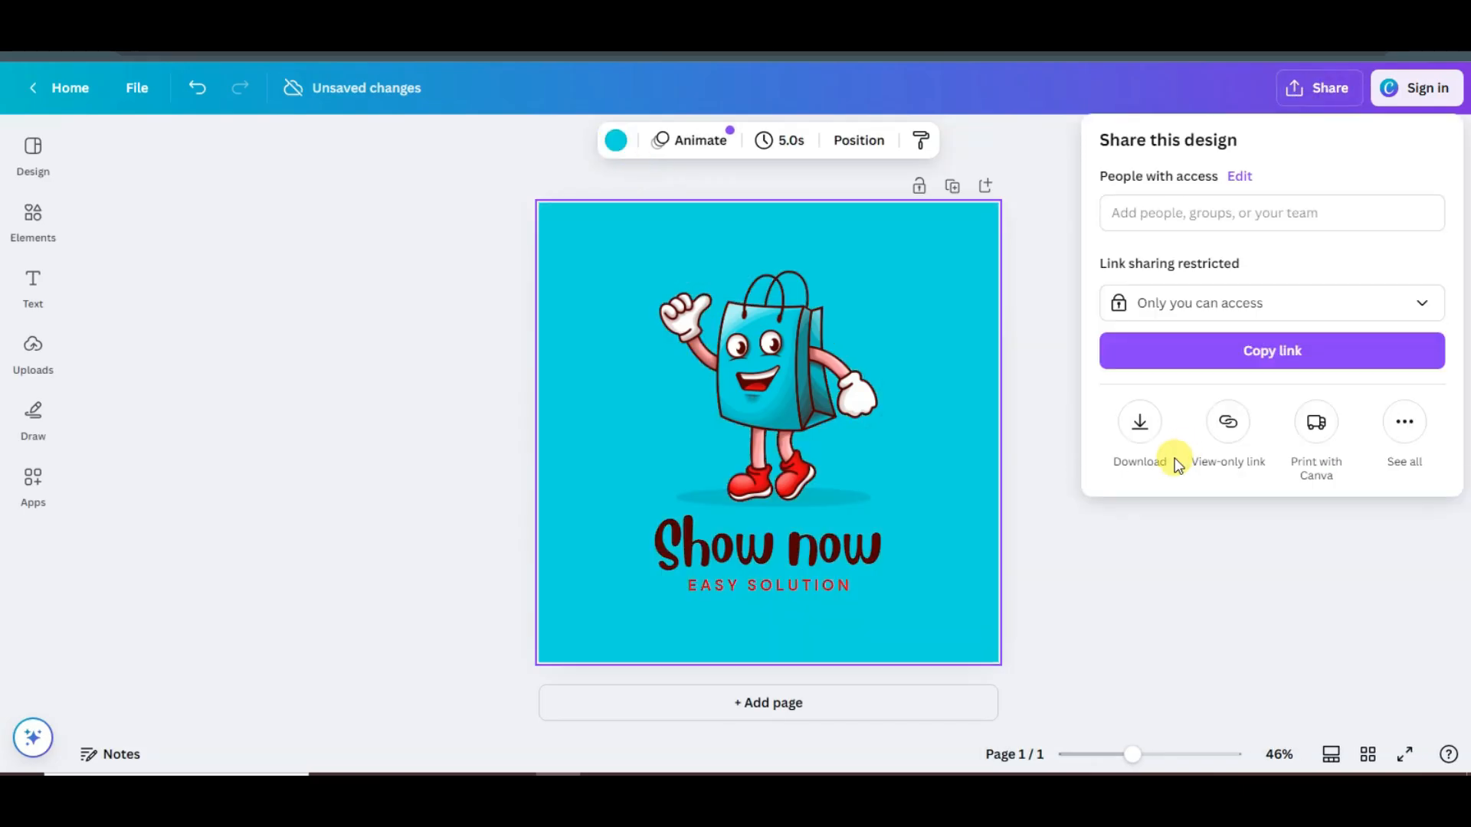
click(1137, 428)
click(1266, 409)
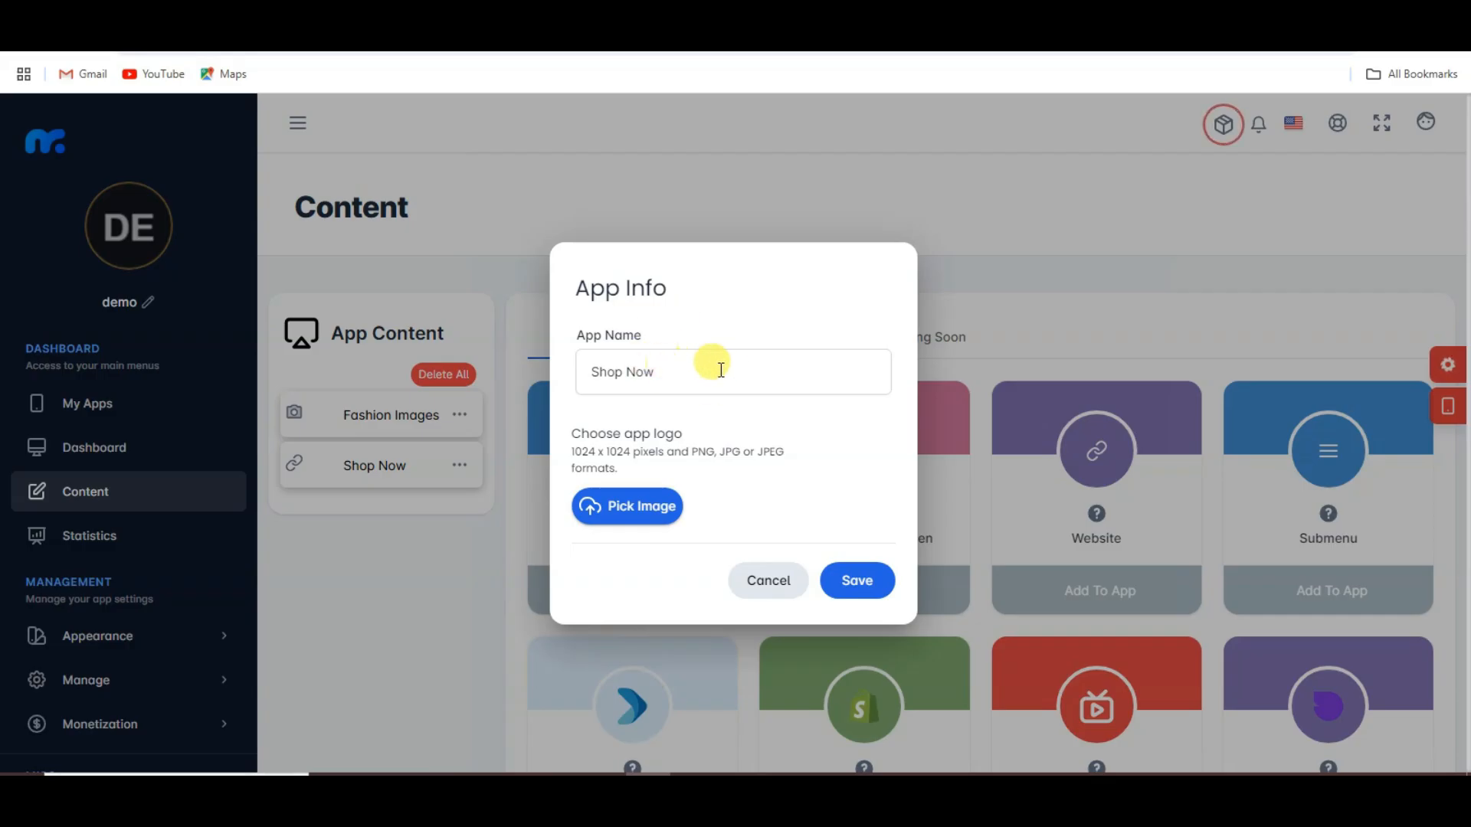
Switch to Mobiroller, upload the Untitled design image from Downloads as app logo, and save it scaled to fit inside the crop frame.
click(656, 511)
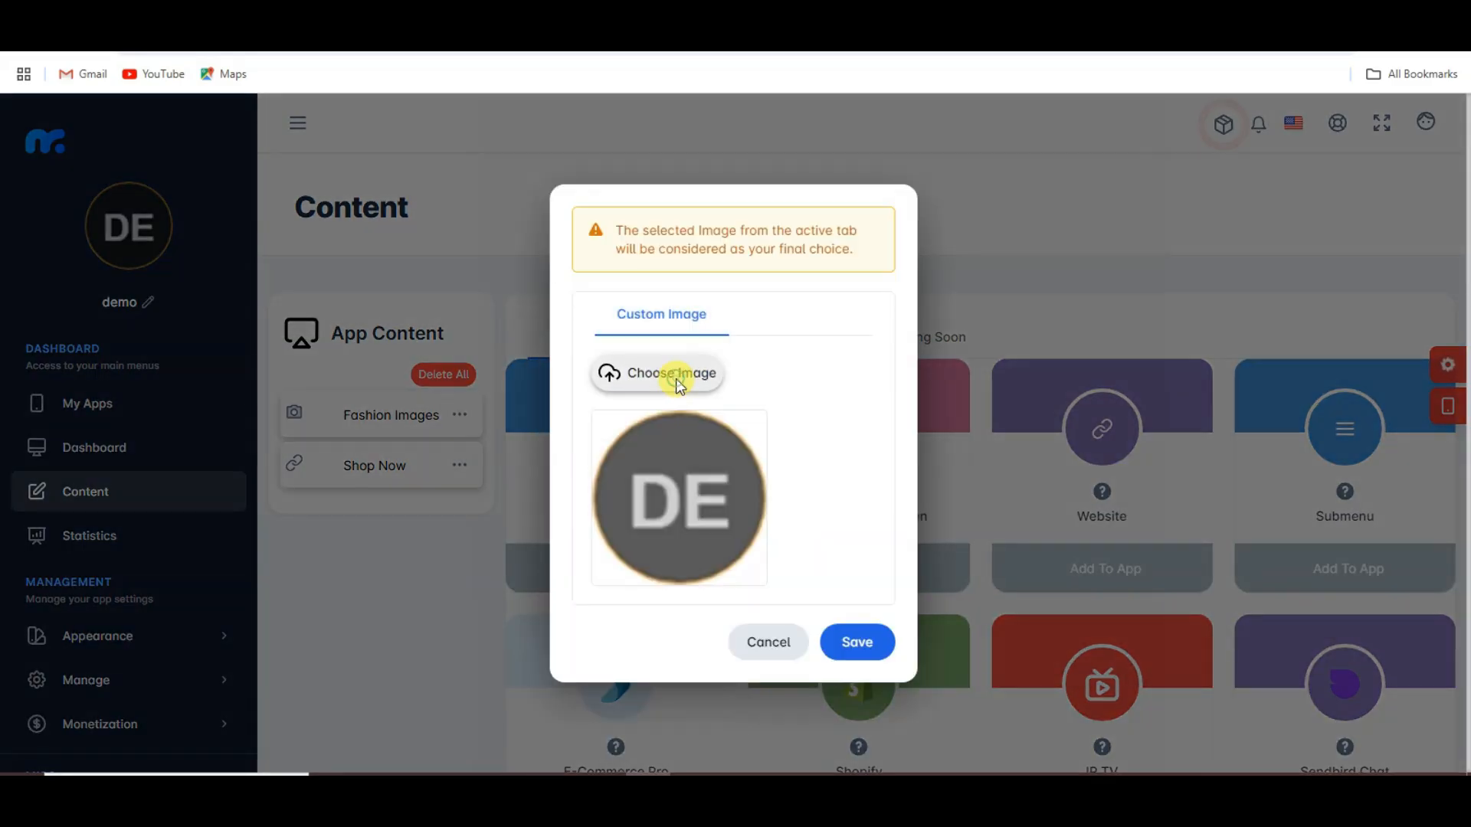
click(675, 379)
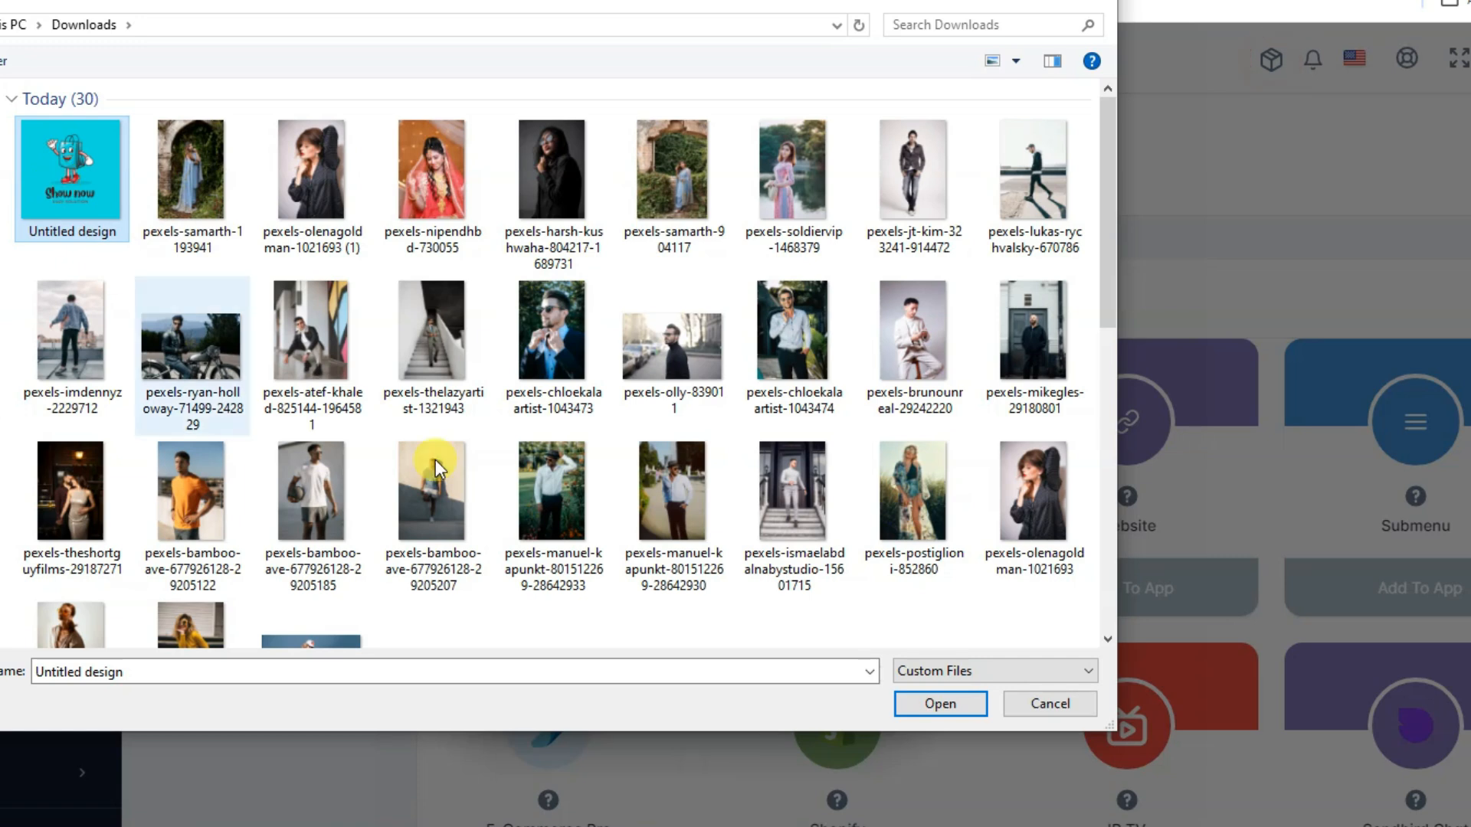
click(940, 704)
scroll(777, 415, up, 3)
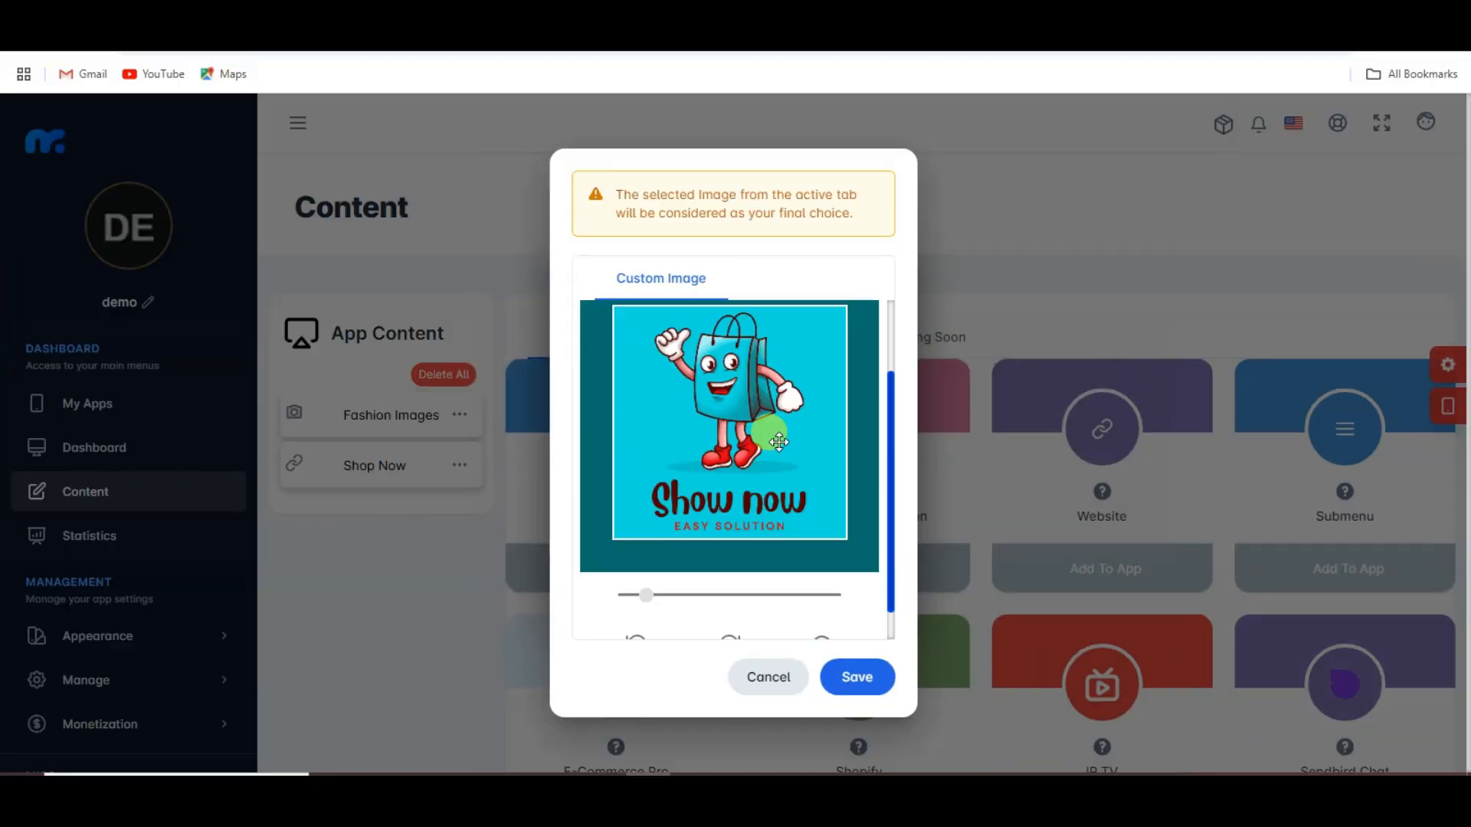
scroll(771, 406, down, 2)
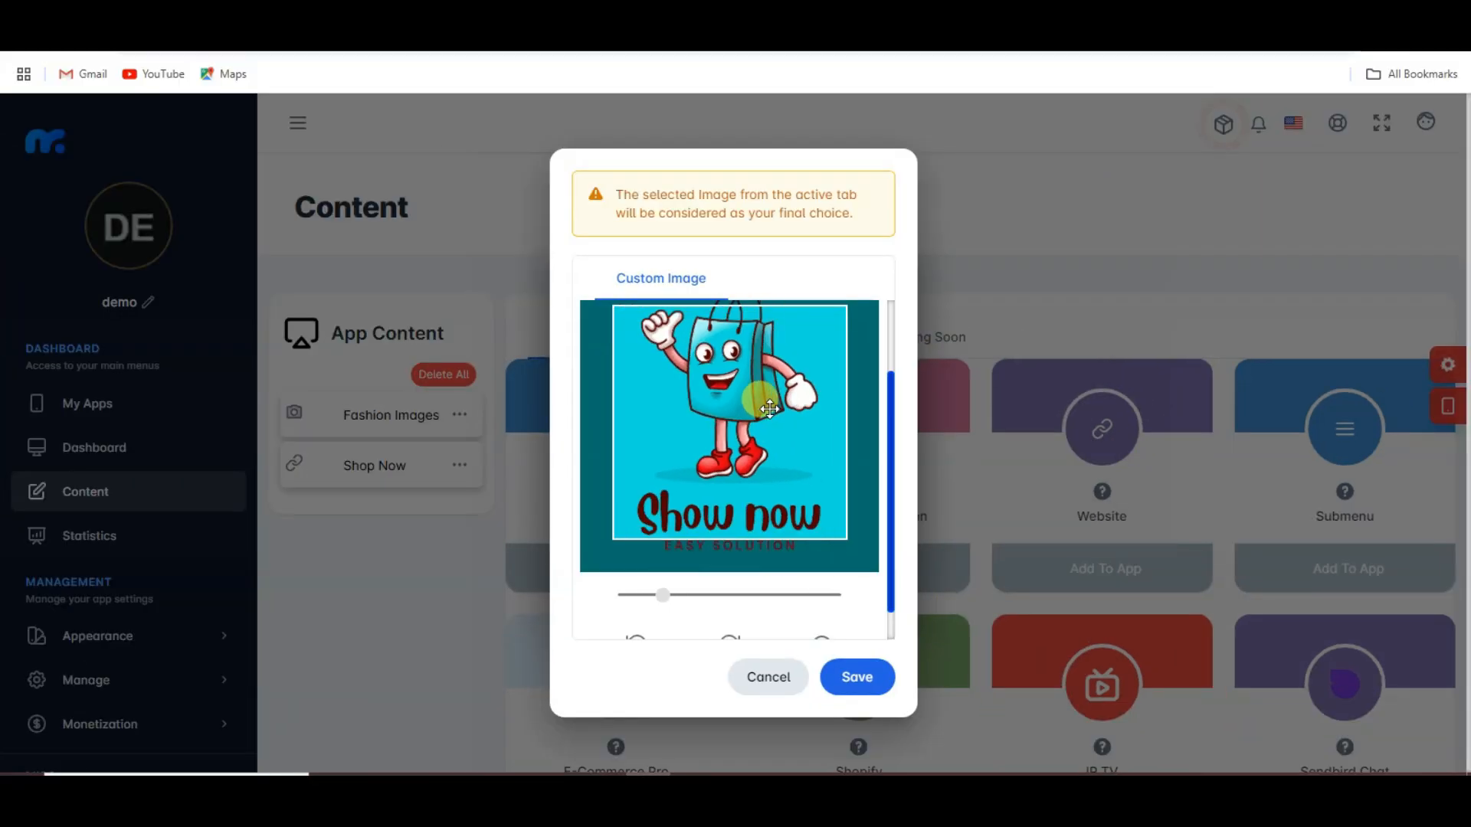
scroll(774, 412, down, 3)
click(877, 682)
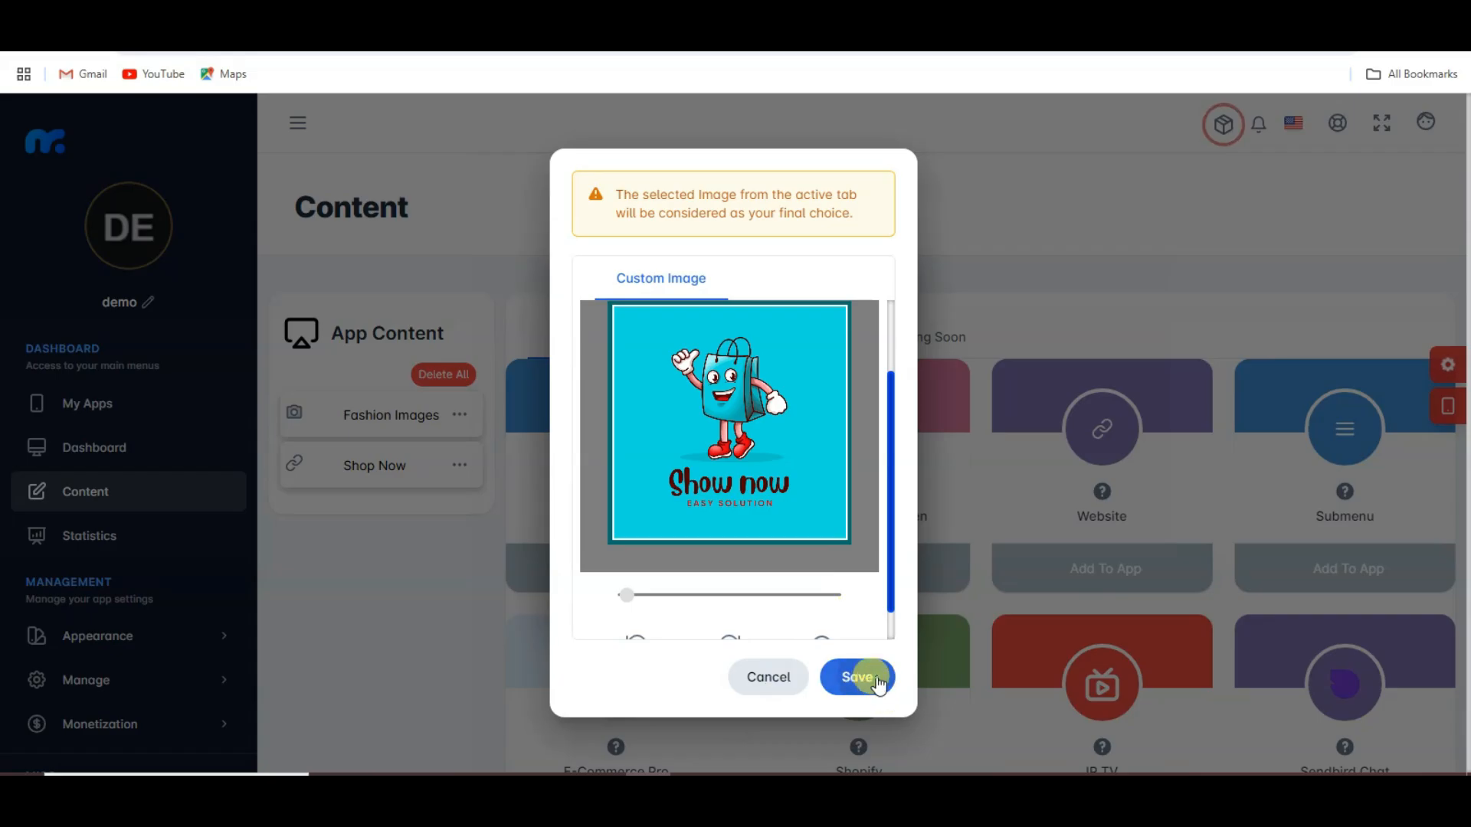
Save the app info and agree to combine the new icon with the splash screen.
click(851, 580)
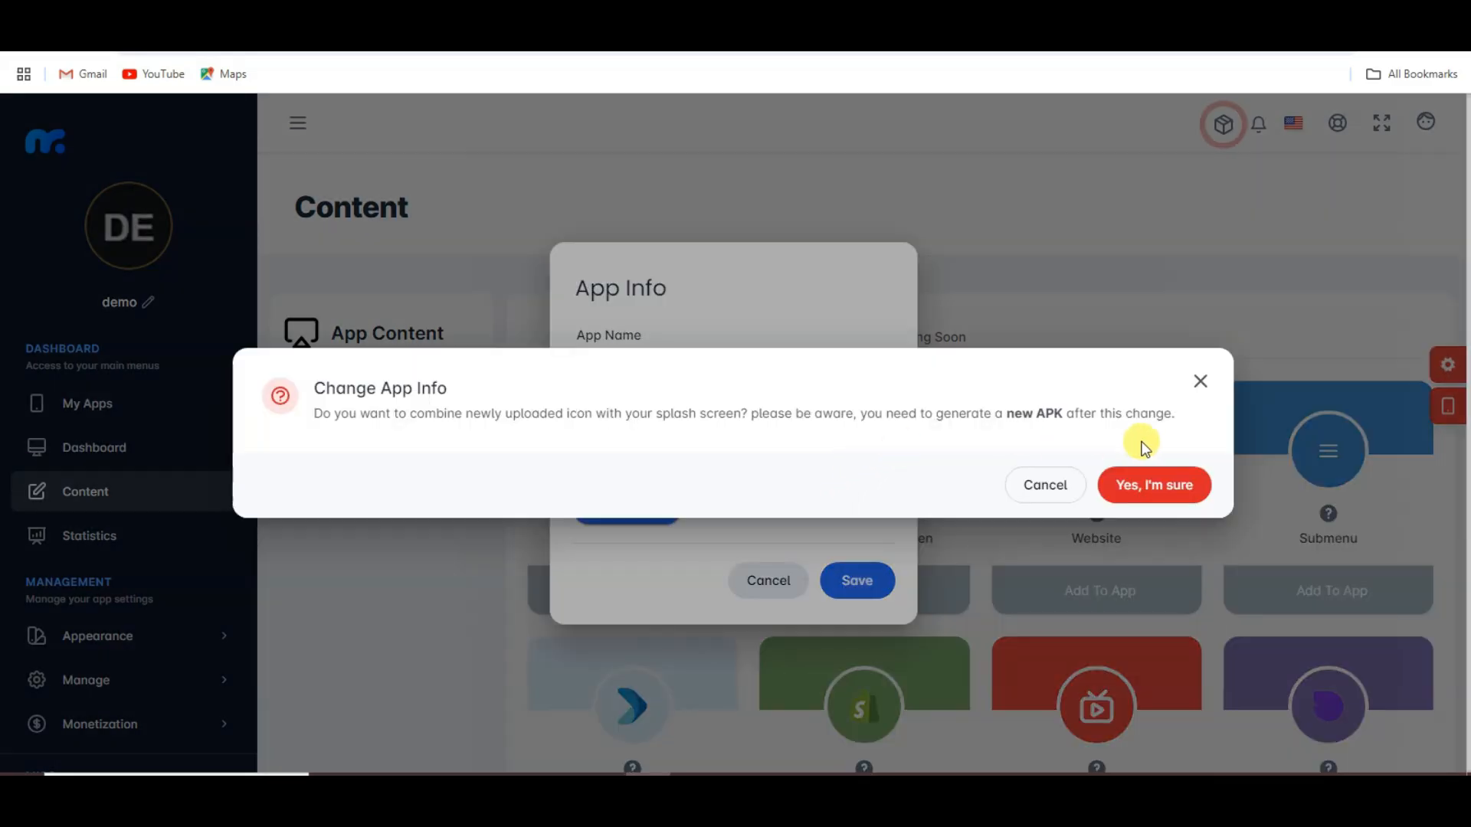
click(1166, 490)
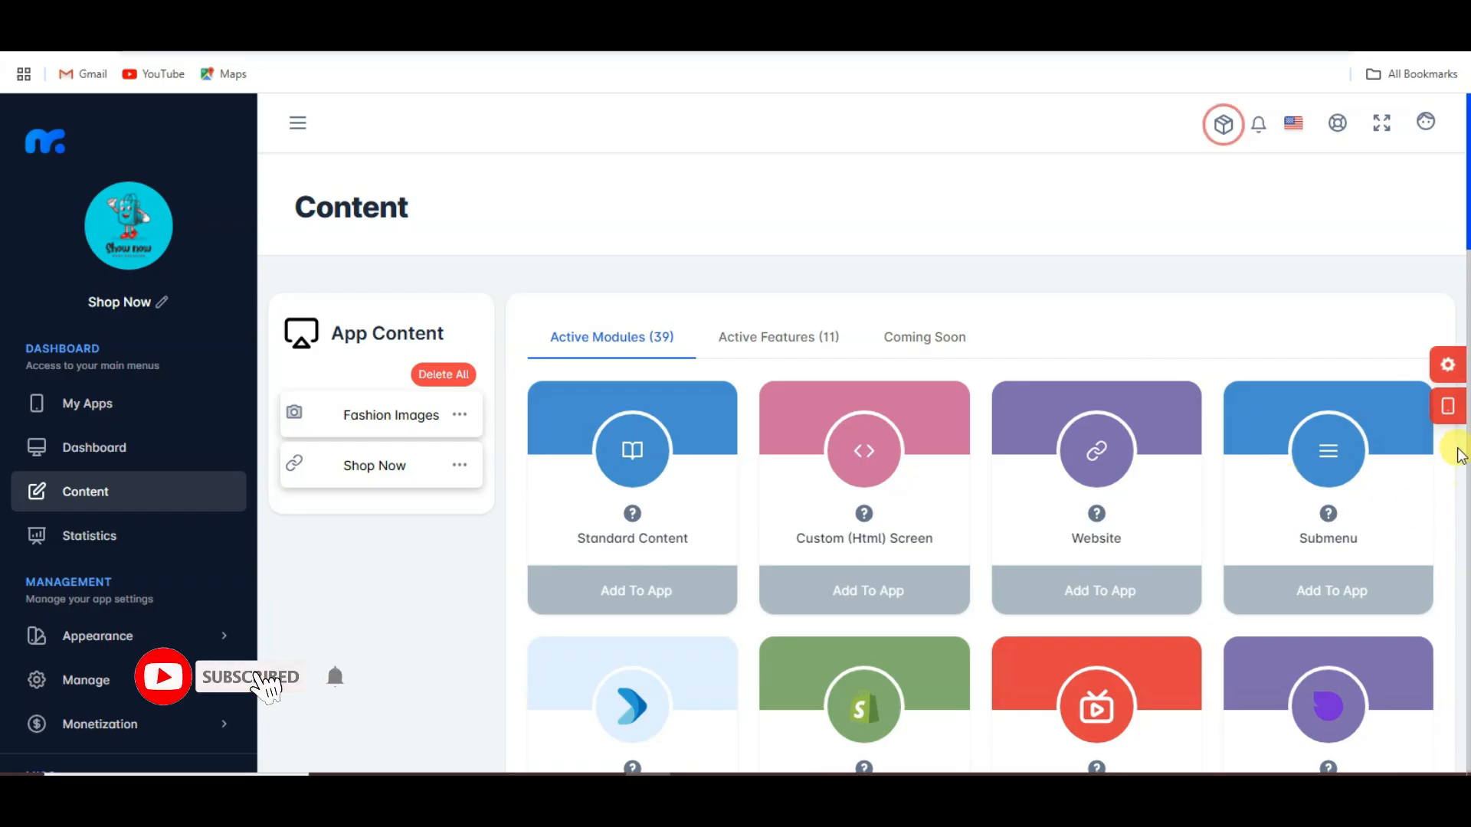
Start the phone preview of the app and browse through its Fashion Images gallery.
click(1448, 406)
click(1304, 311)
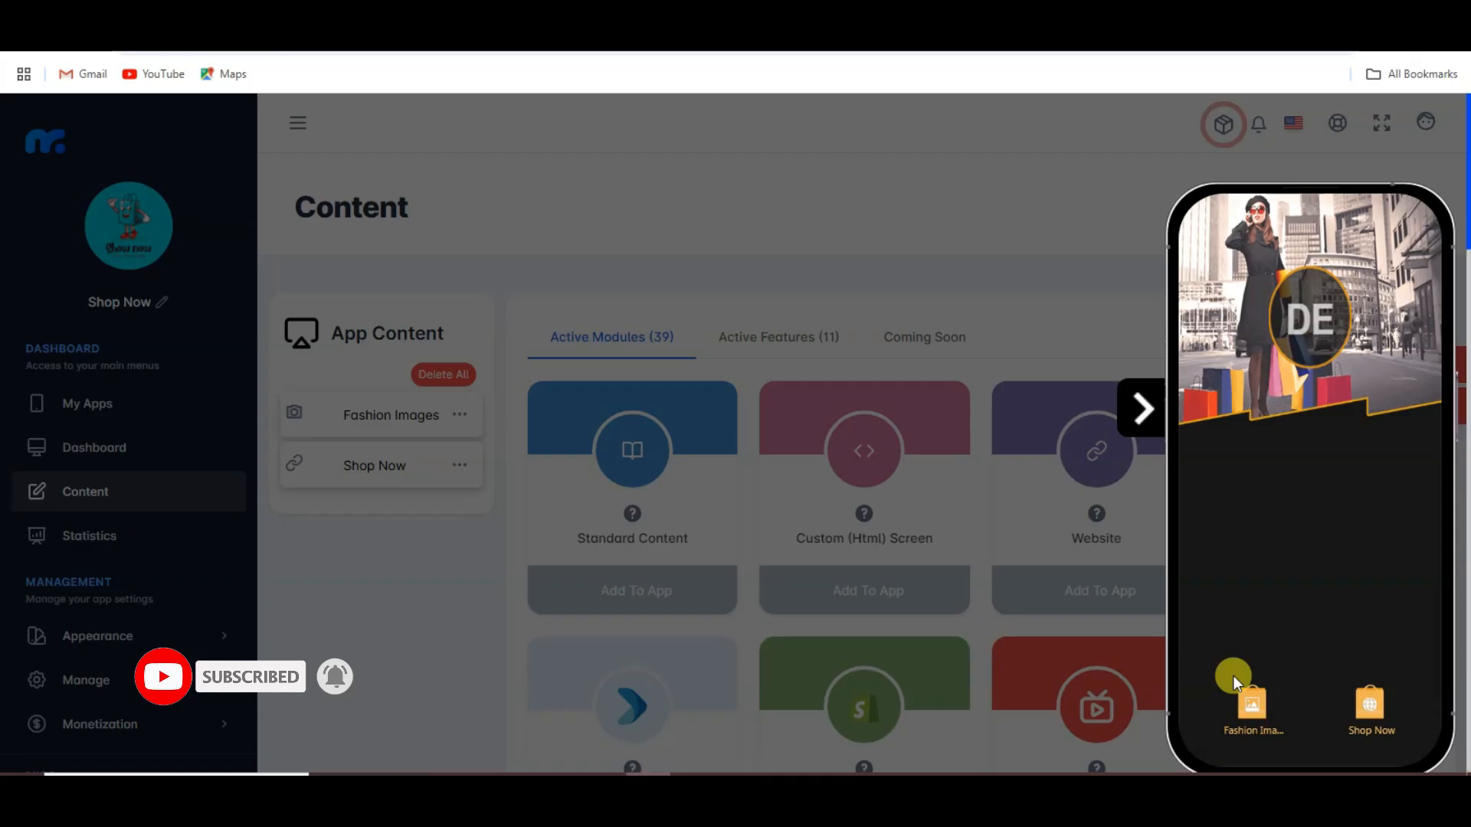
click(1252, 701)
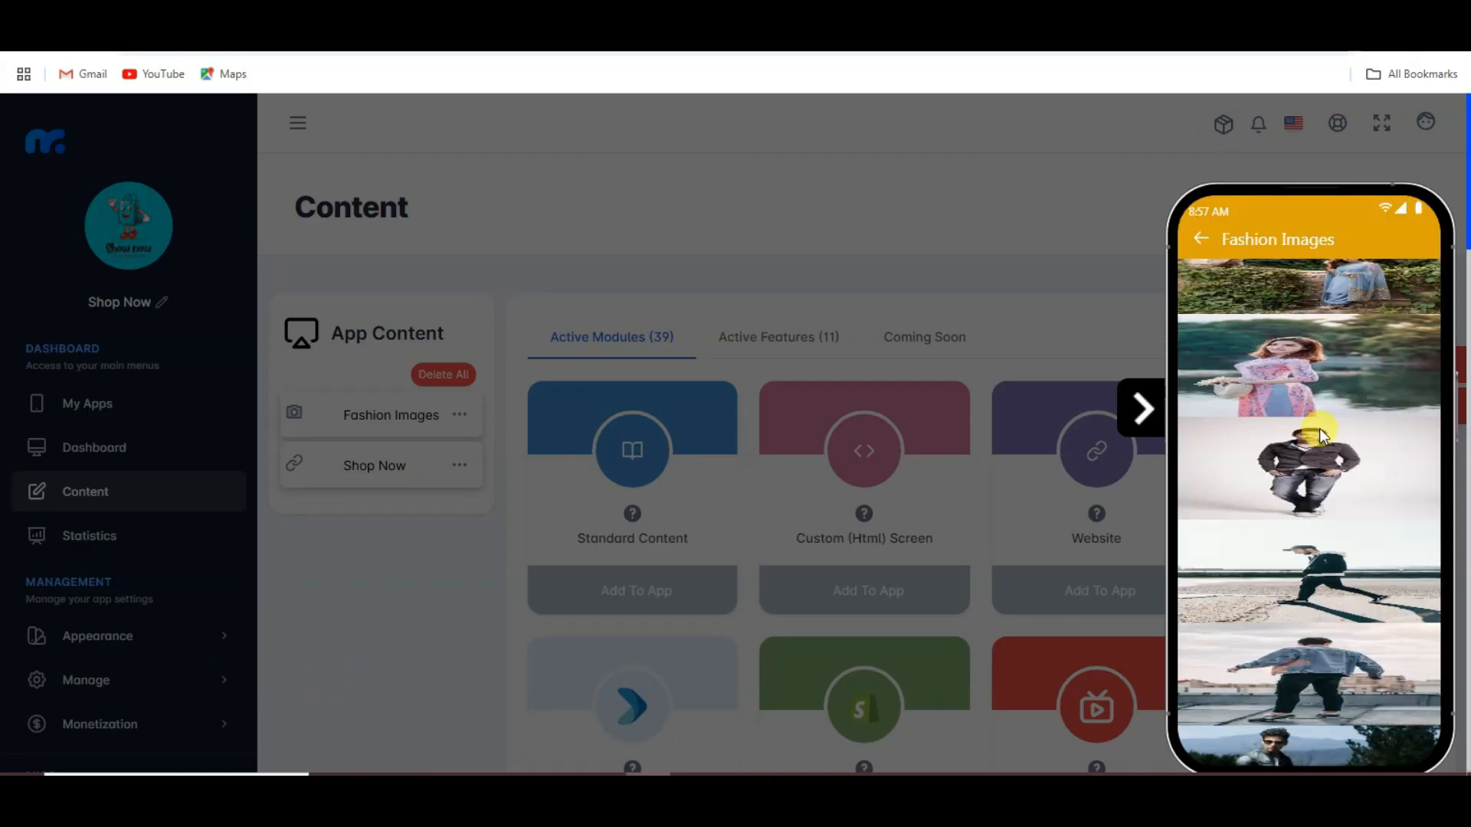
scroll(1320, 429, up, 5)
scroll(1324, 378, down, 6)
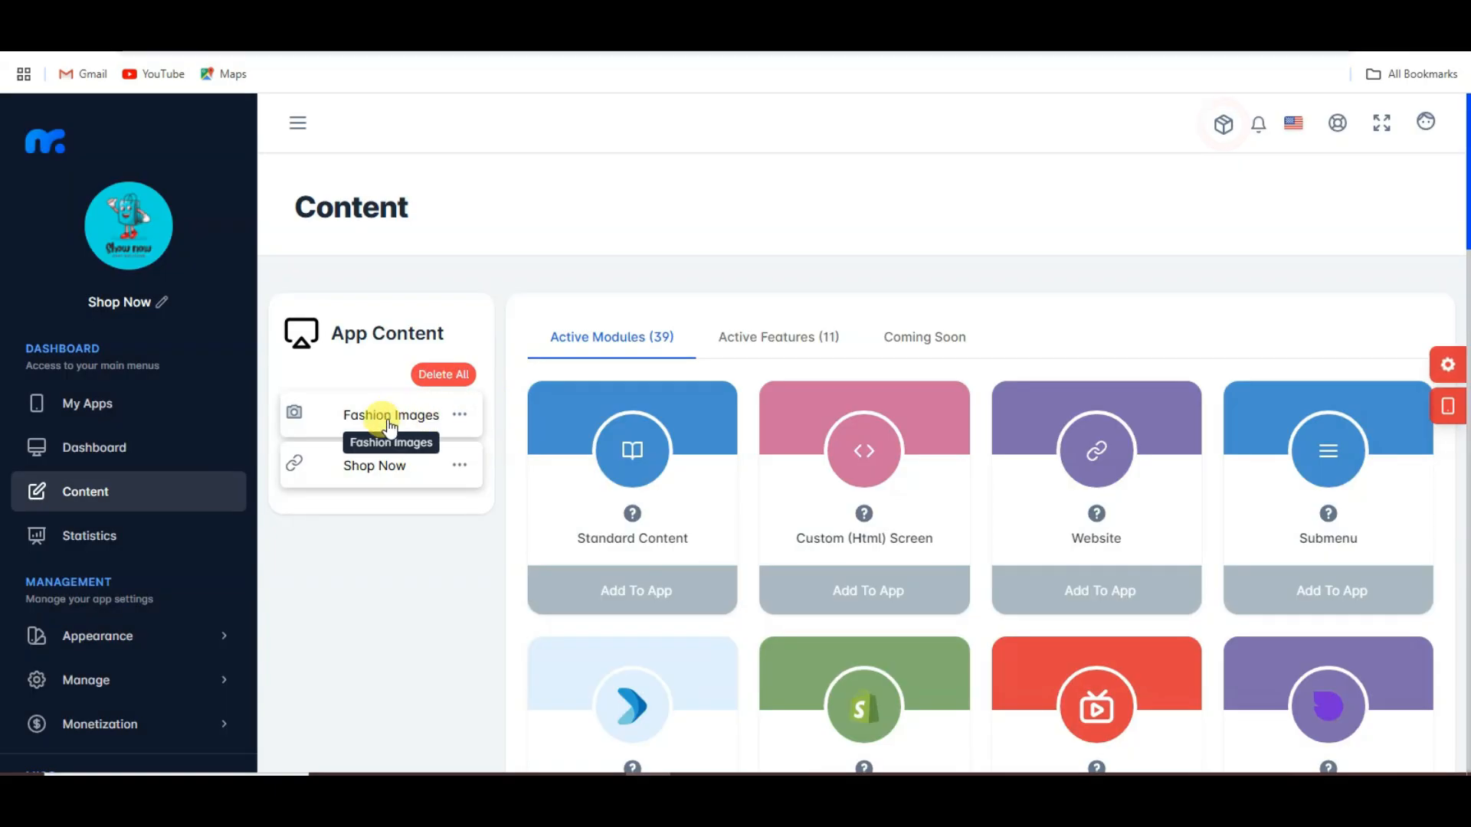
Make the Fashion Images photos downloadable, choose the mosaic layout for the gallery and save the module.
click(387, 418)
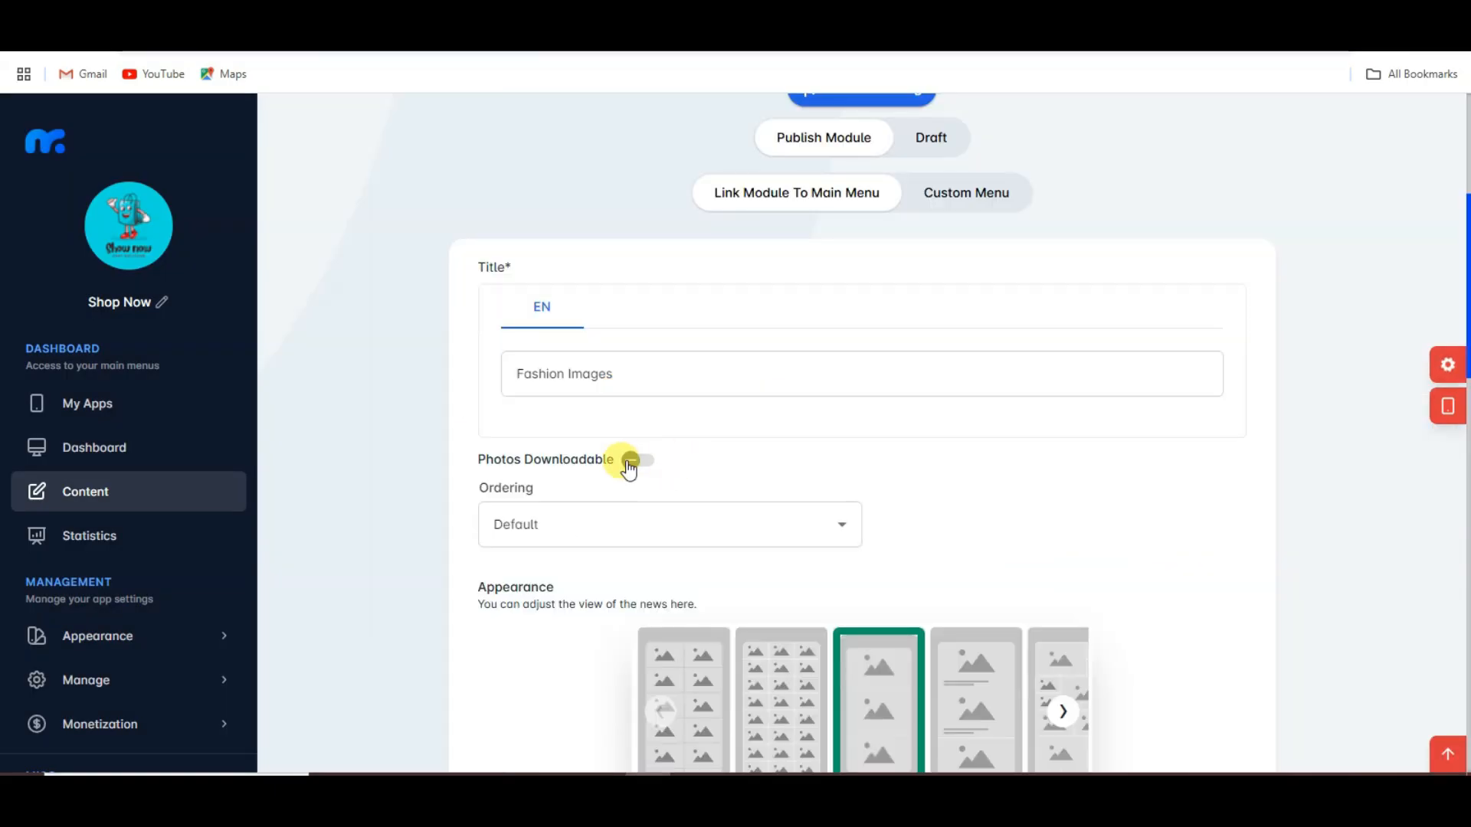
click(630, 459)
scroll(843, 537, down, 2)
click(1068, 540)
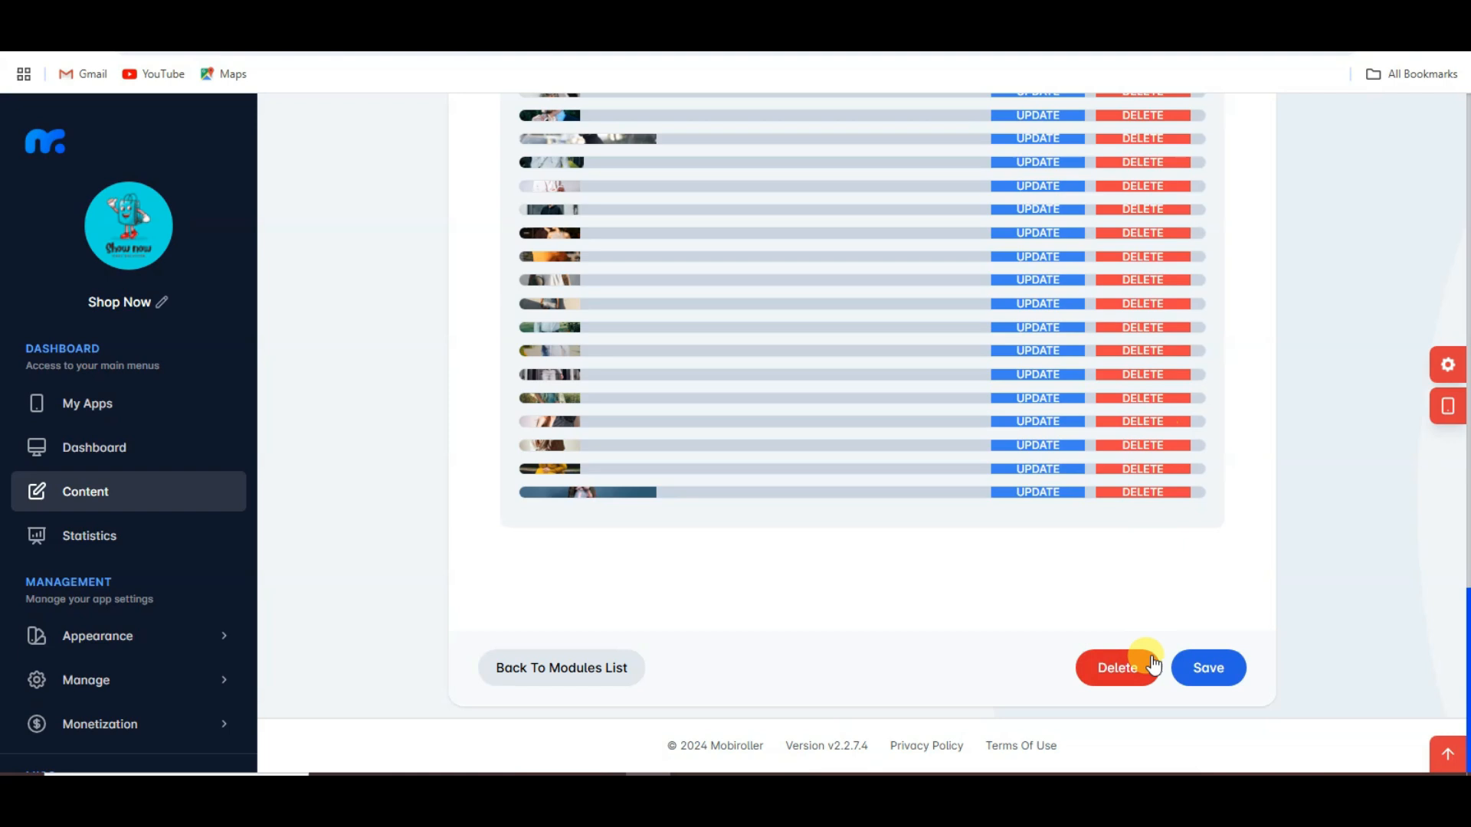
click(1220, 673)
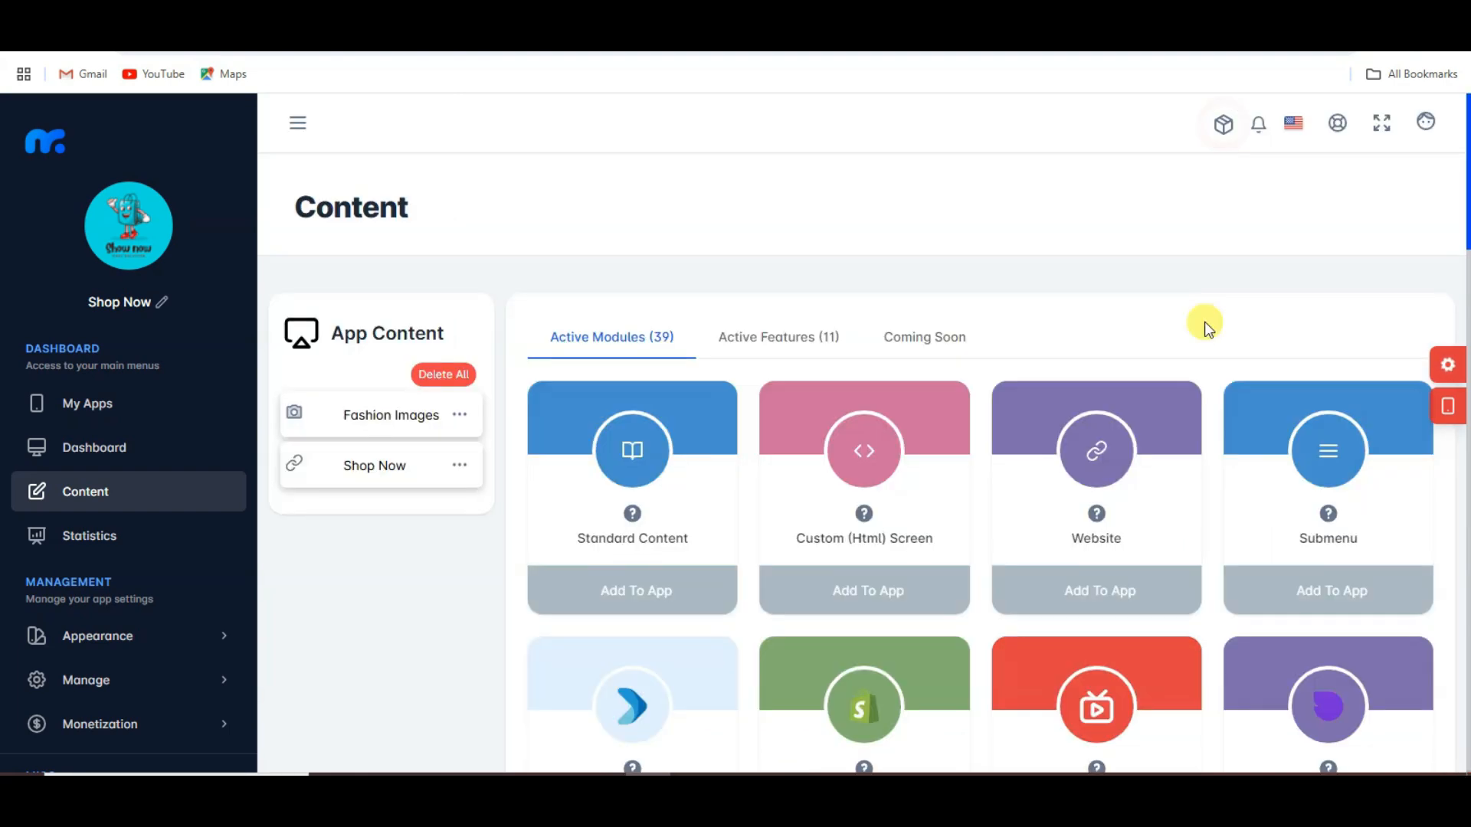
Restart the phone preview, check the Fashion Images gallery in its new layout and return to the app's home screen.
click(1448, 410)
click(1305, 310)
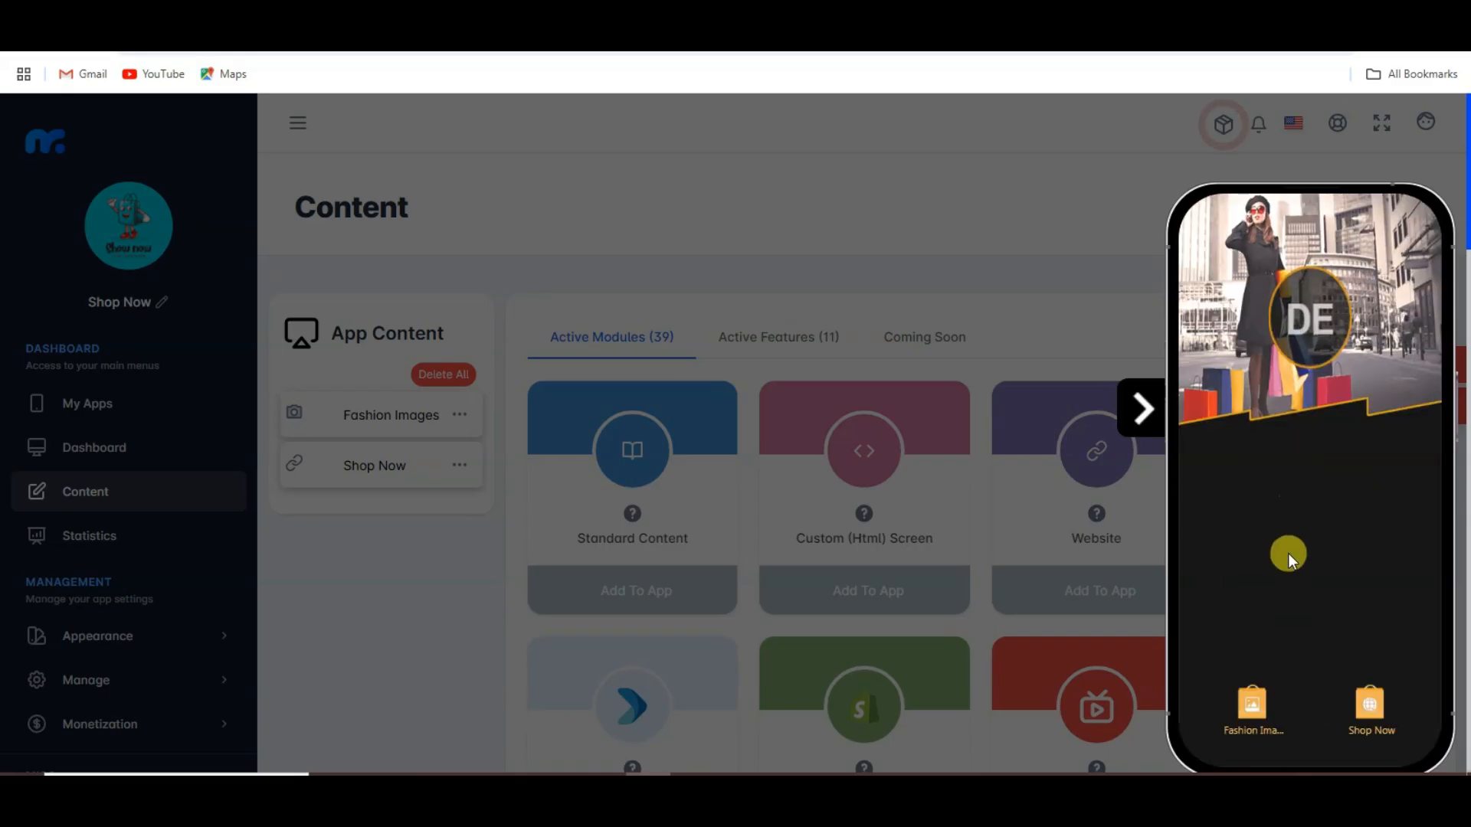
click(1252, 713)
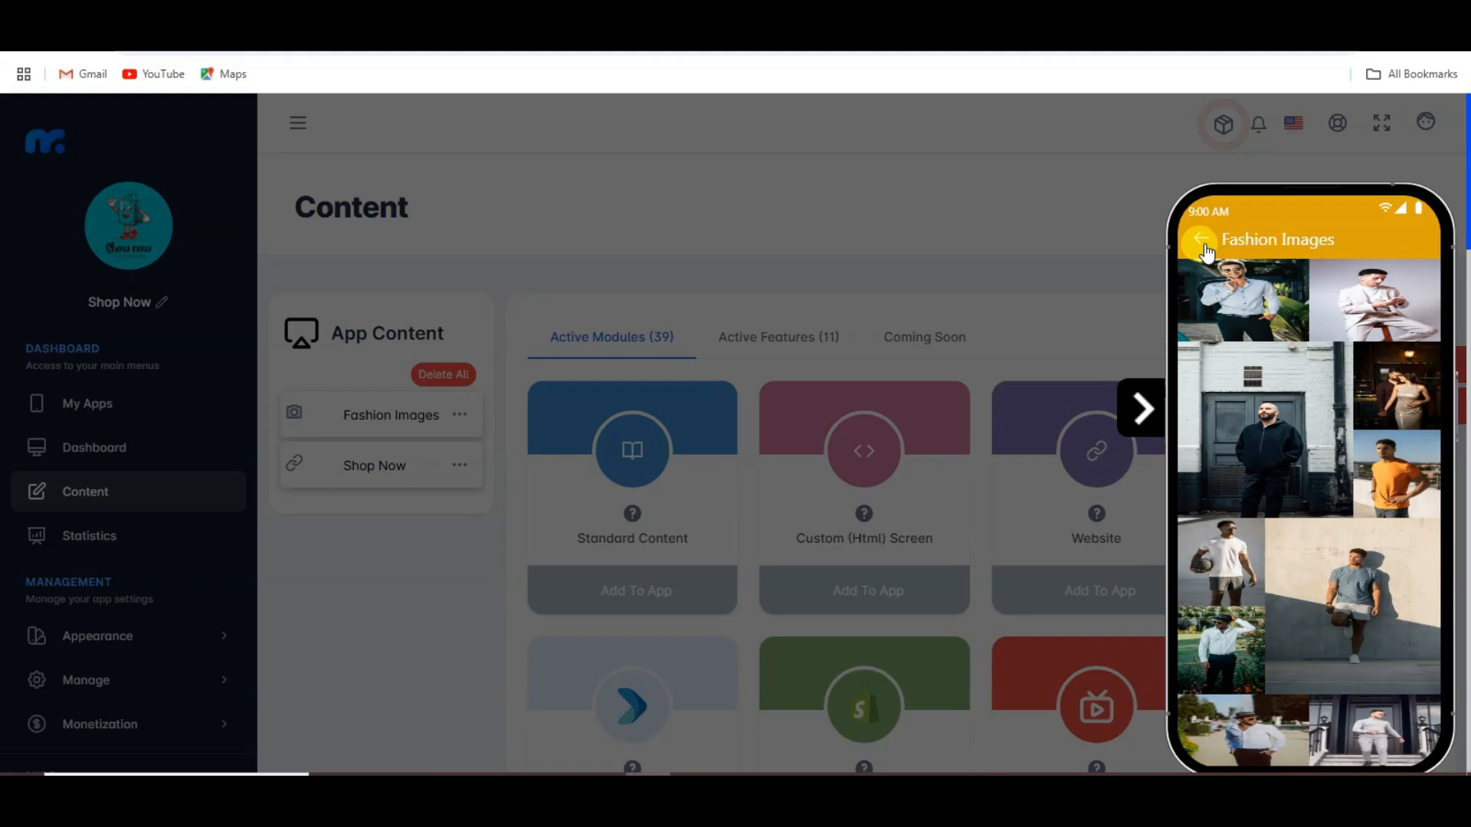
click(1201, 244)
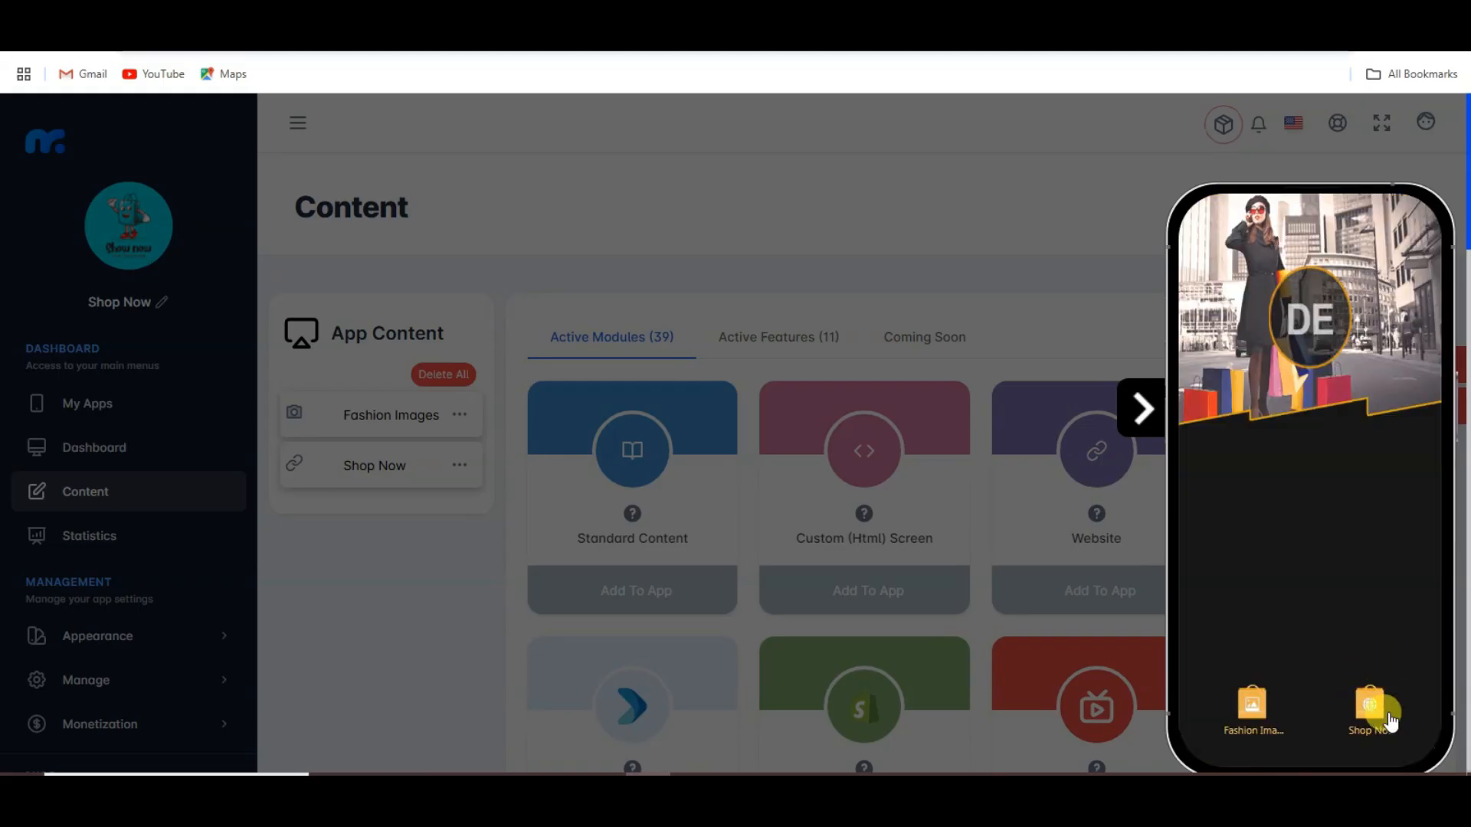
Open the Shop Now page in the phone preview and look through the linked store.
click(1367, 720)
scroll(1386, 387, down, 10)
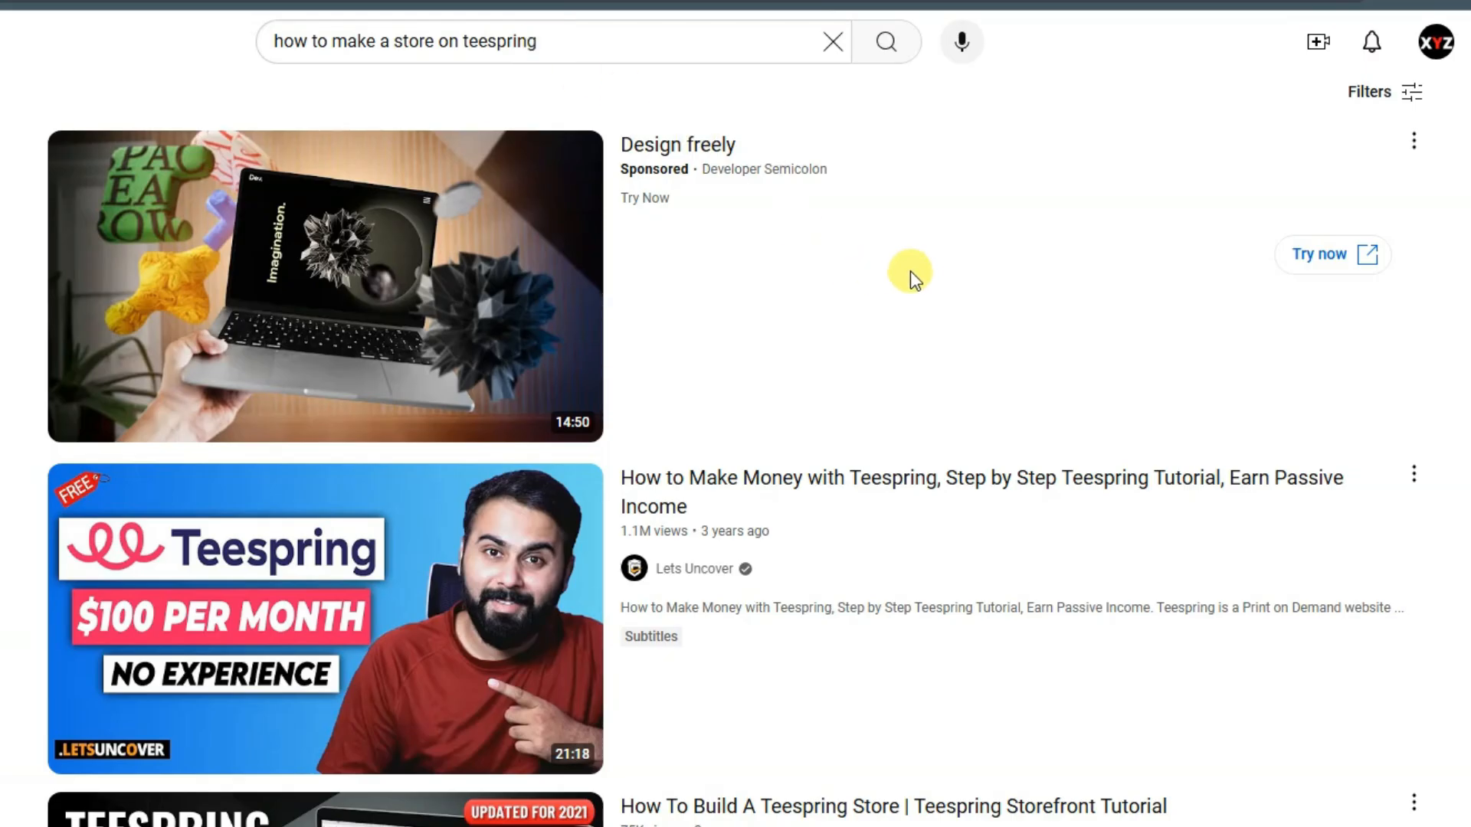
Look through the YouTube search results for "how to make a store on teespring".
scroll(929, 276, down, 5)
scroll(931, 277, down, 3)
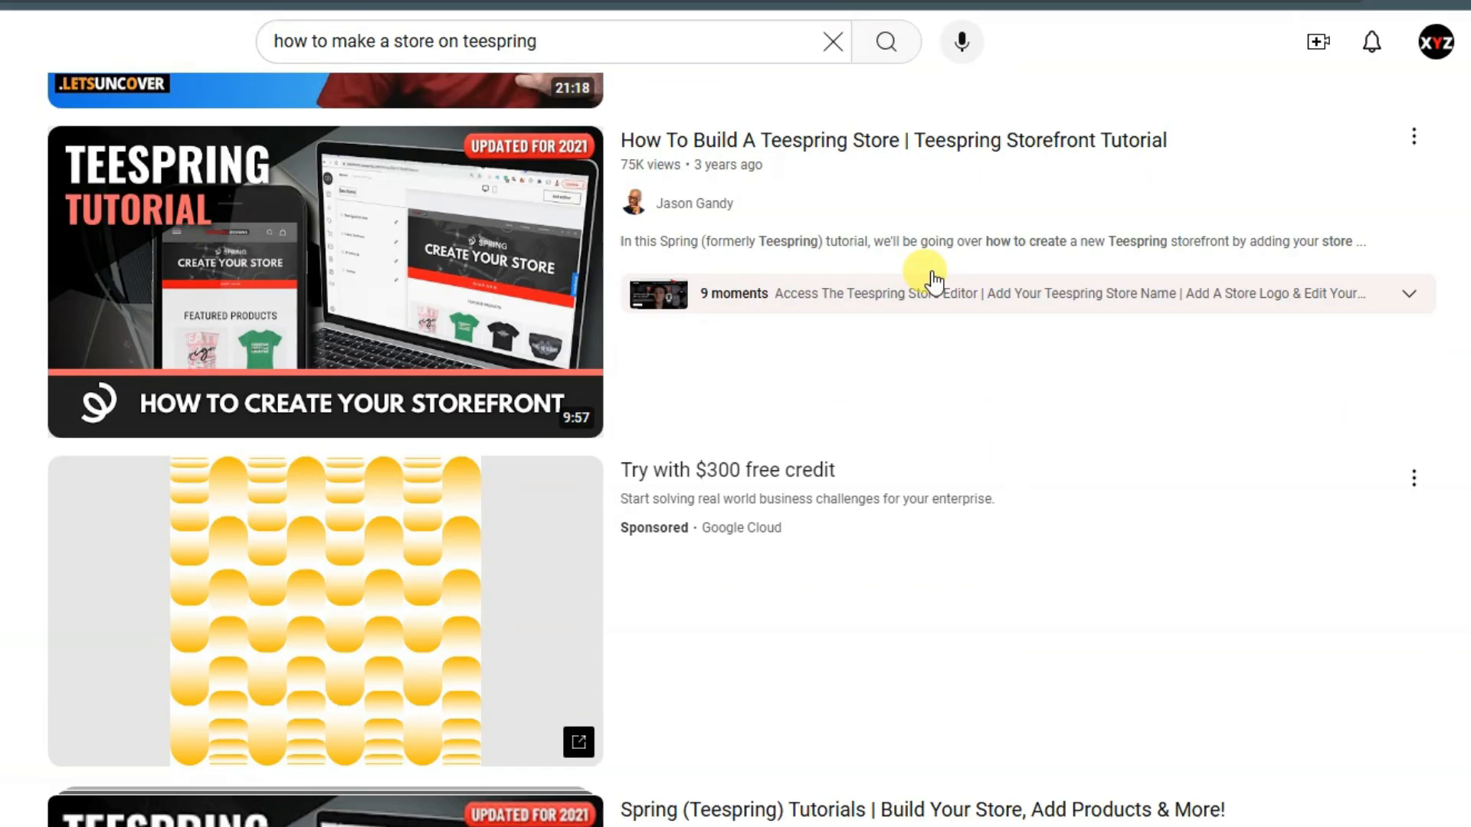
scroll(1094, 399, up, 8)
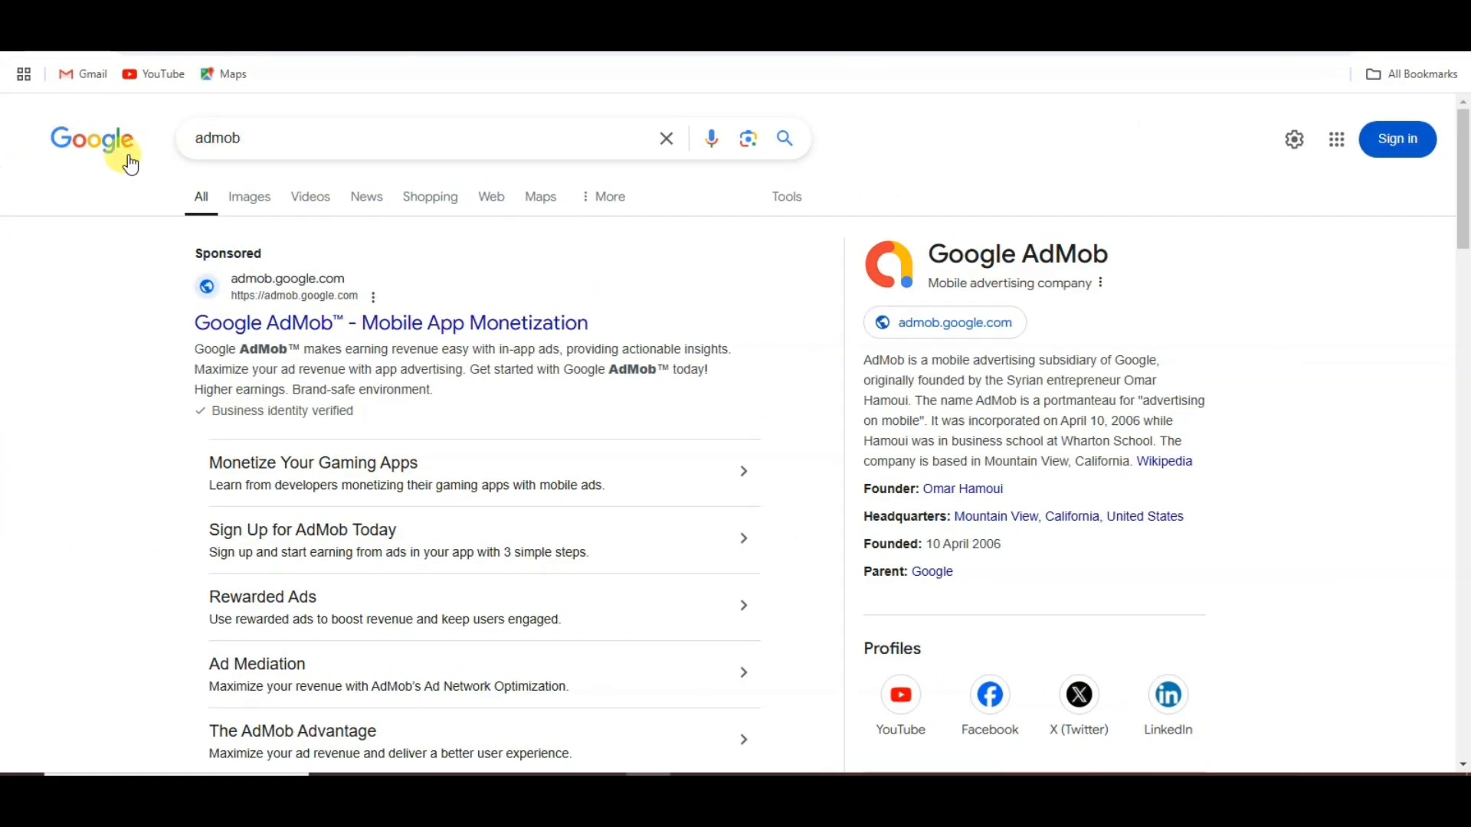
Open the Google AdMob website from the search results for "admob" and read through its home page.
scroll(525, 253, down, 5)
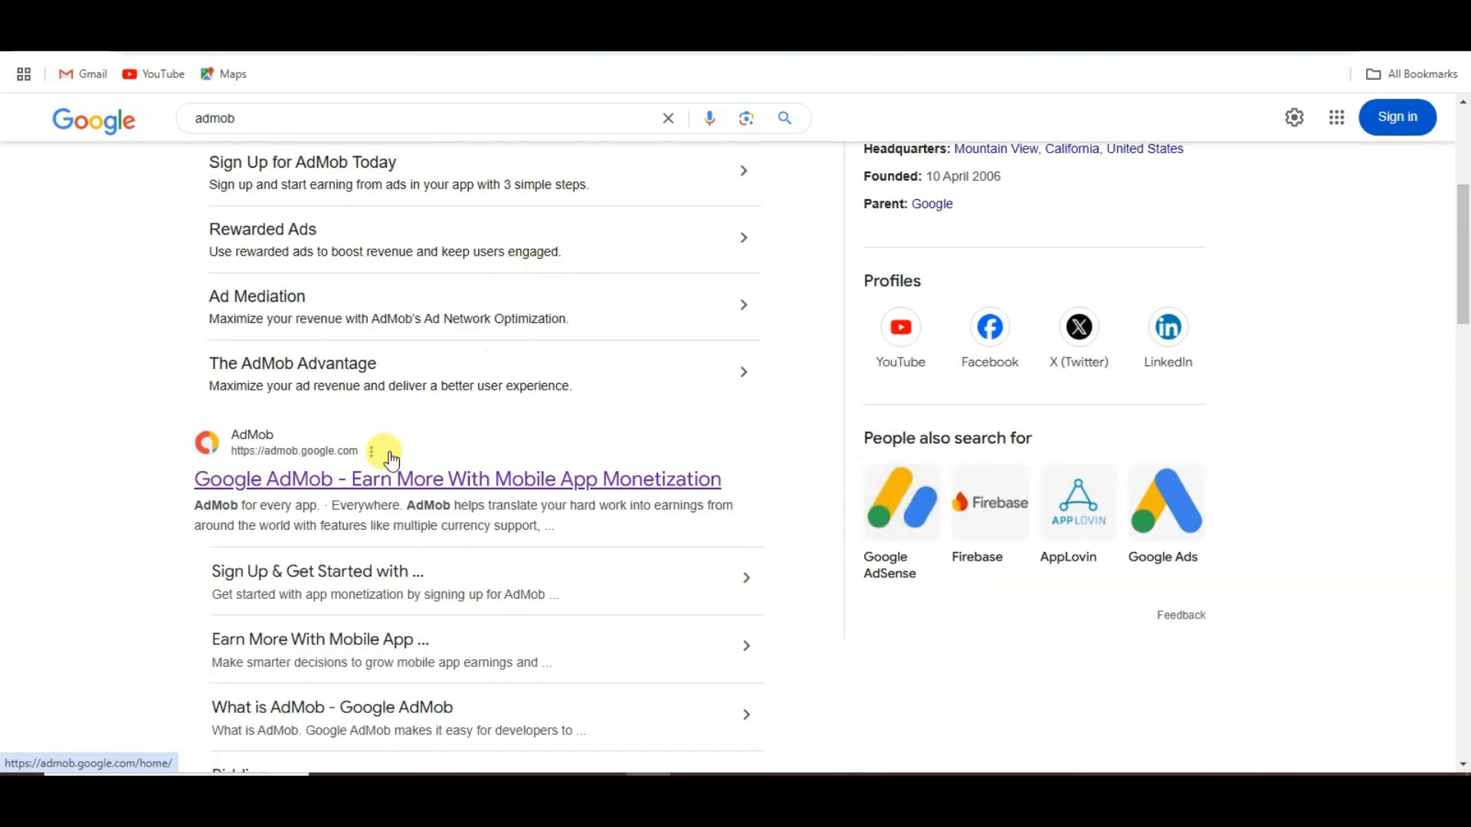
click(460, 477)
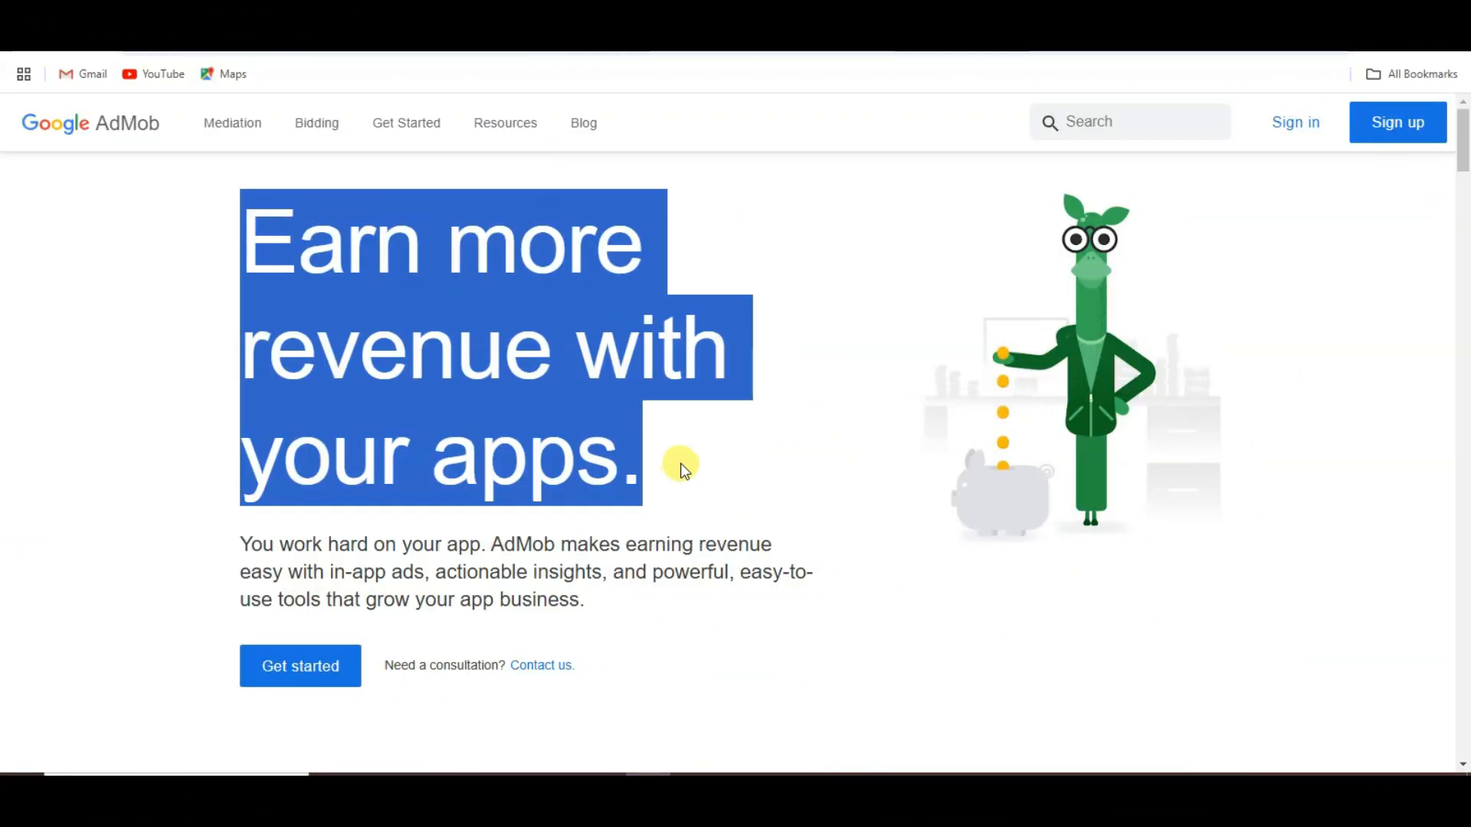
scroll(684, 463, down, 10)
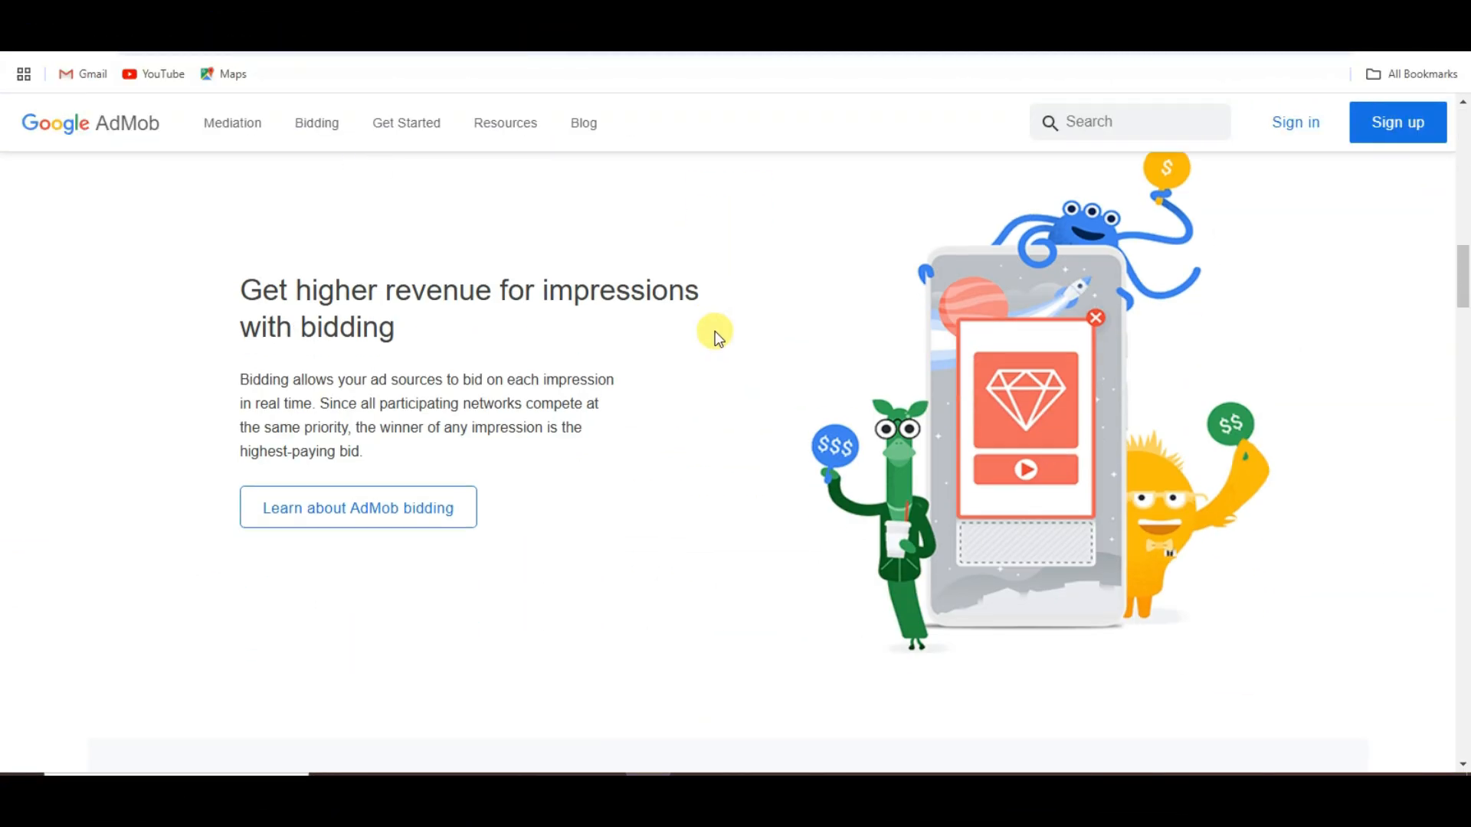
scroll(729, 269, down, 7)
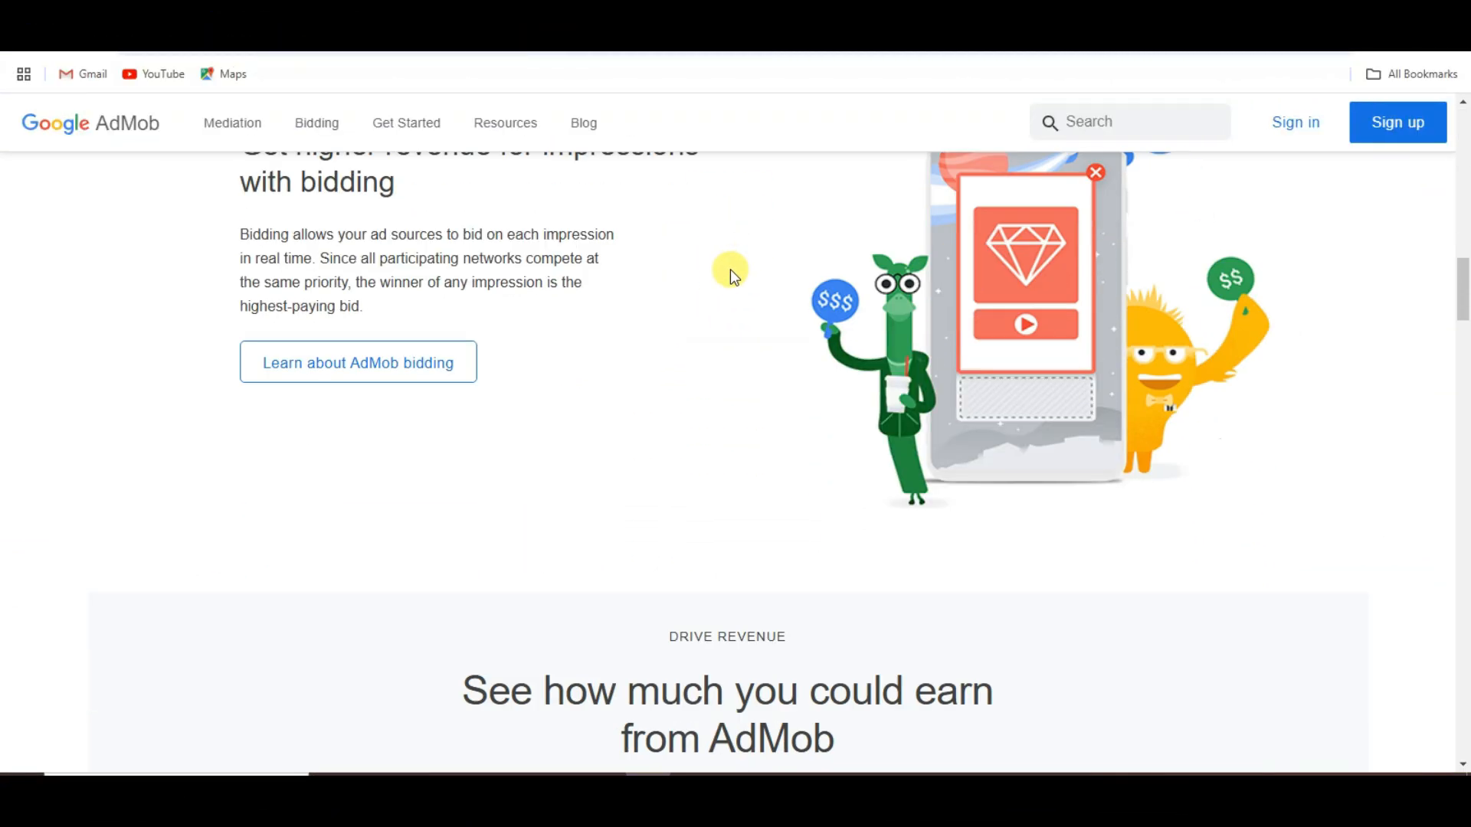
Calculate the potential AdMob earnings for the Asia and Pacific Countries region, Android devices and the Shopping category.
drag(544, 287, 822, 370)
click(581, 373)
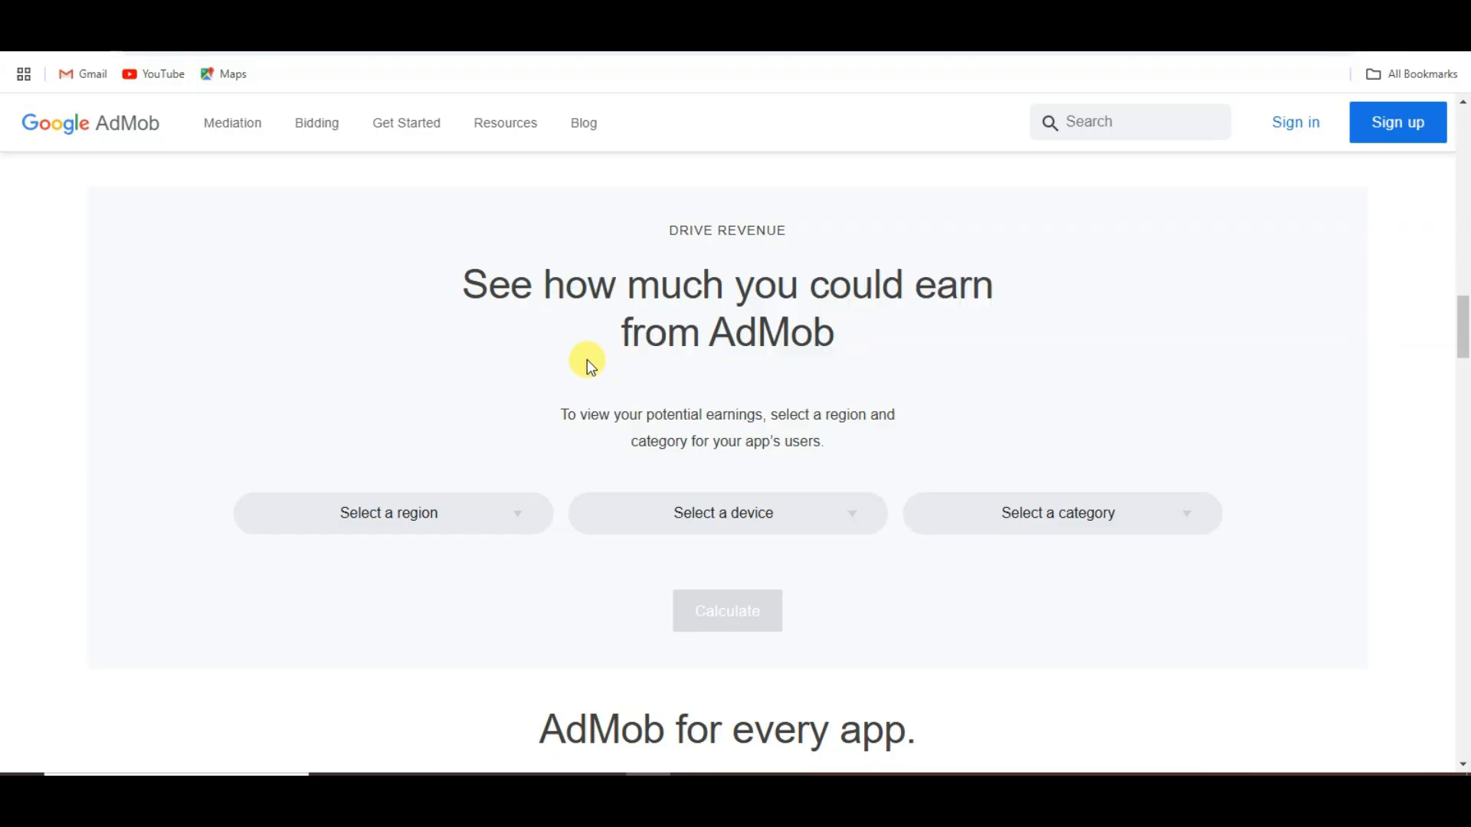
click(488, 529)
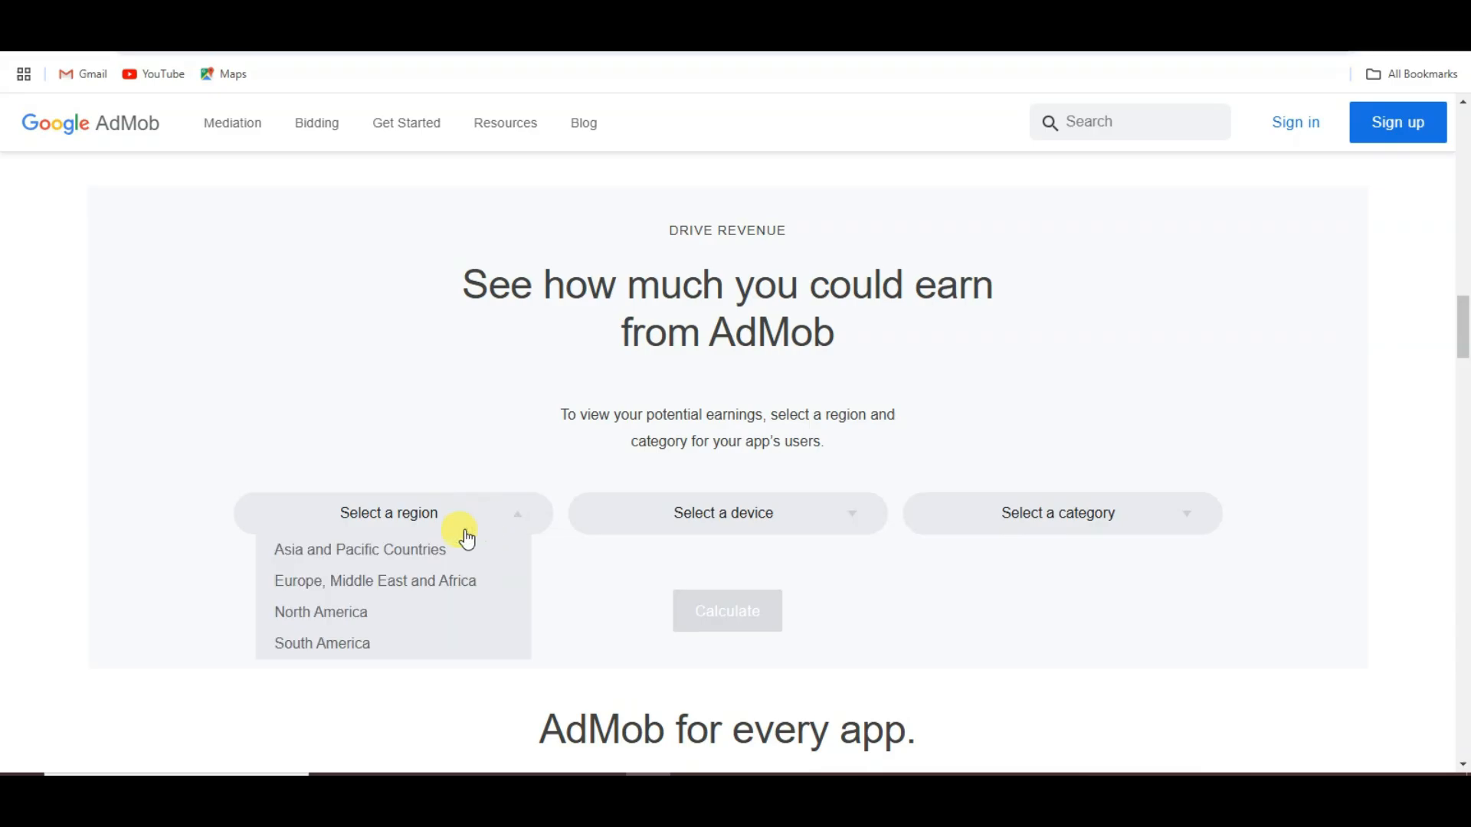
click(432, 553)
click(816, 534)
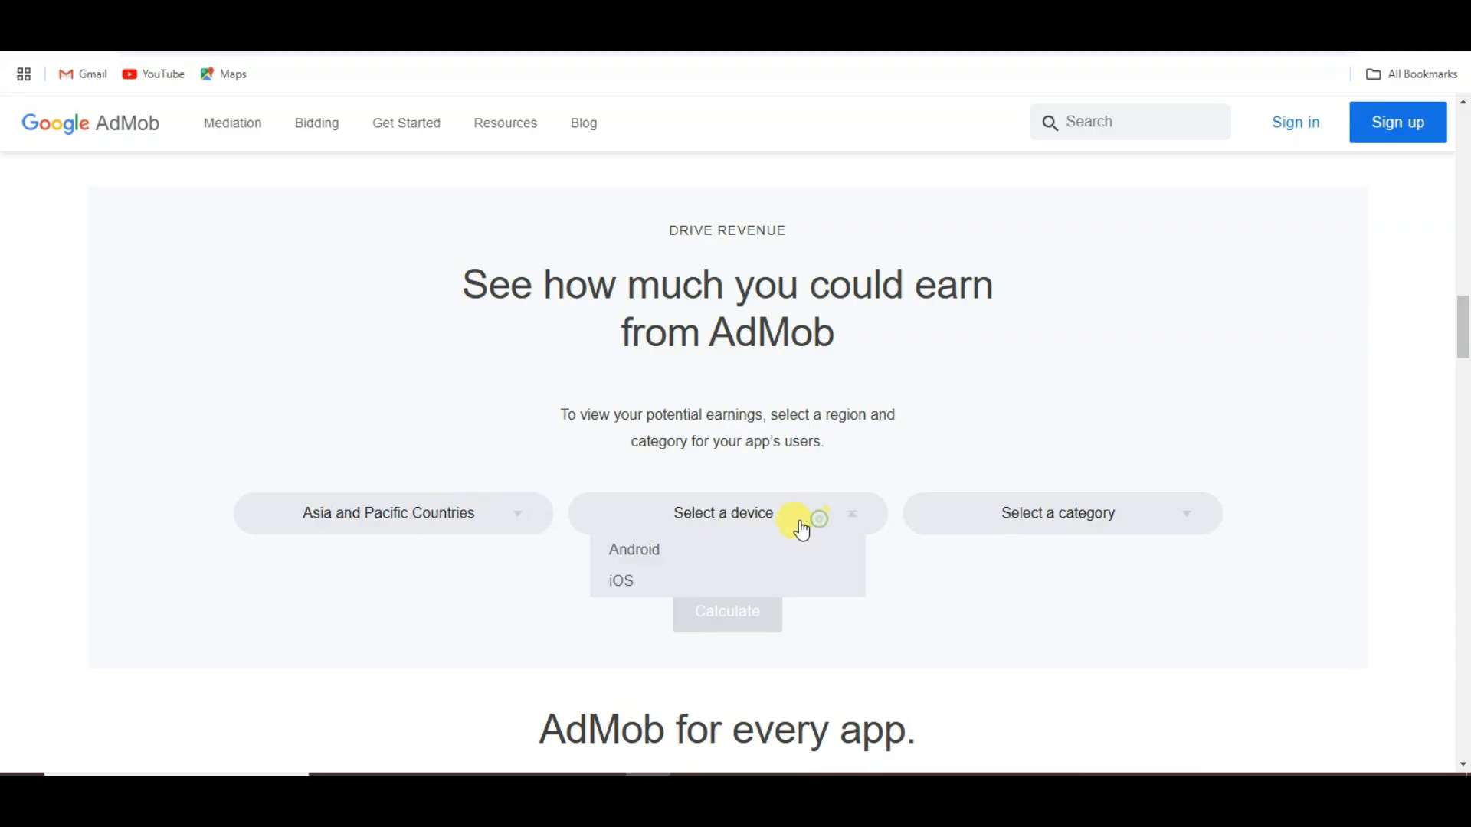
click(725, 553)
click(1177, 533)
scroll(1104, 486, down, 5)
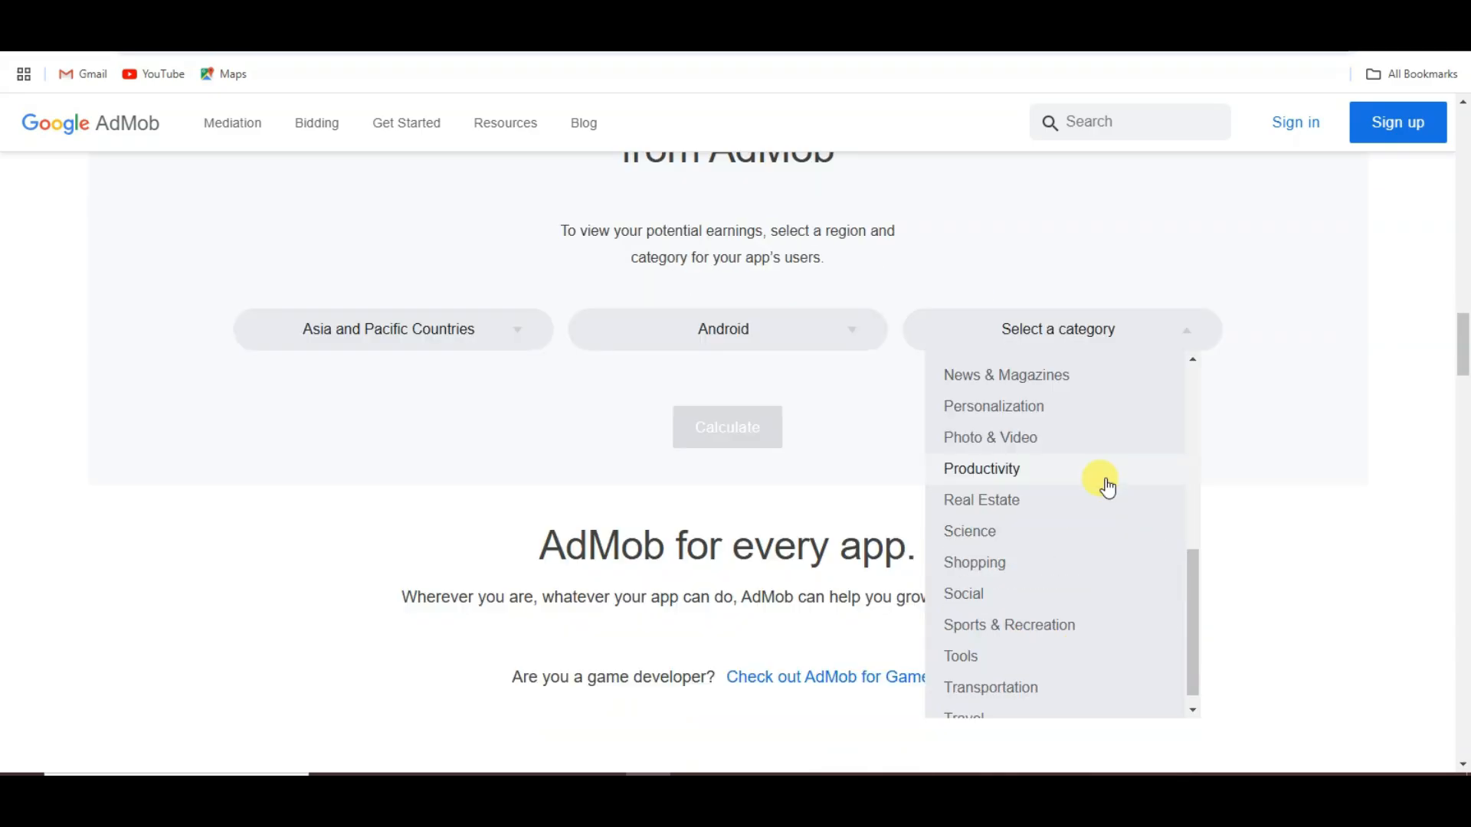
click(1035, 567)
click(754, 439)
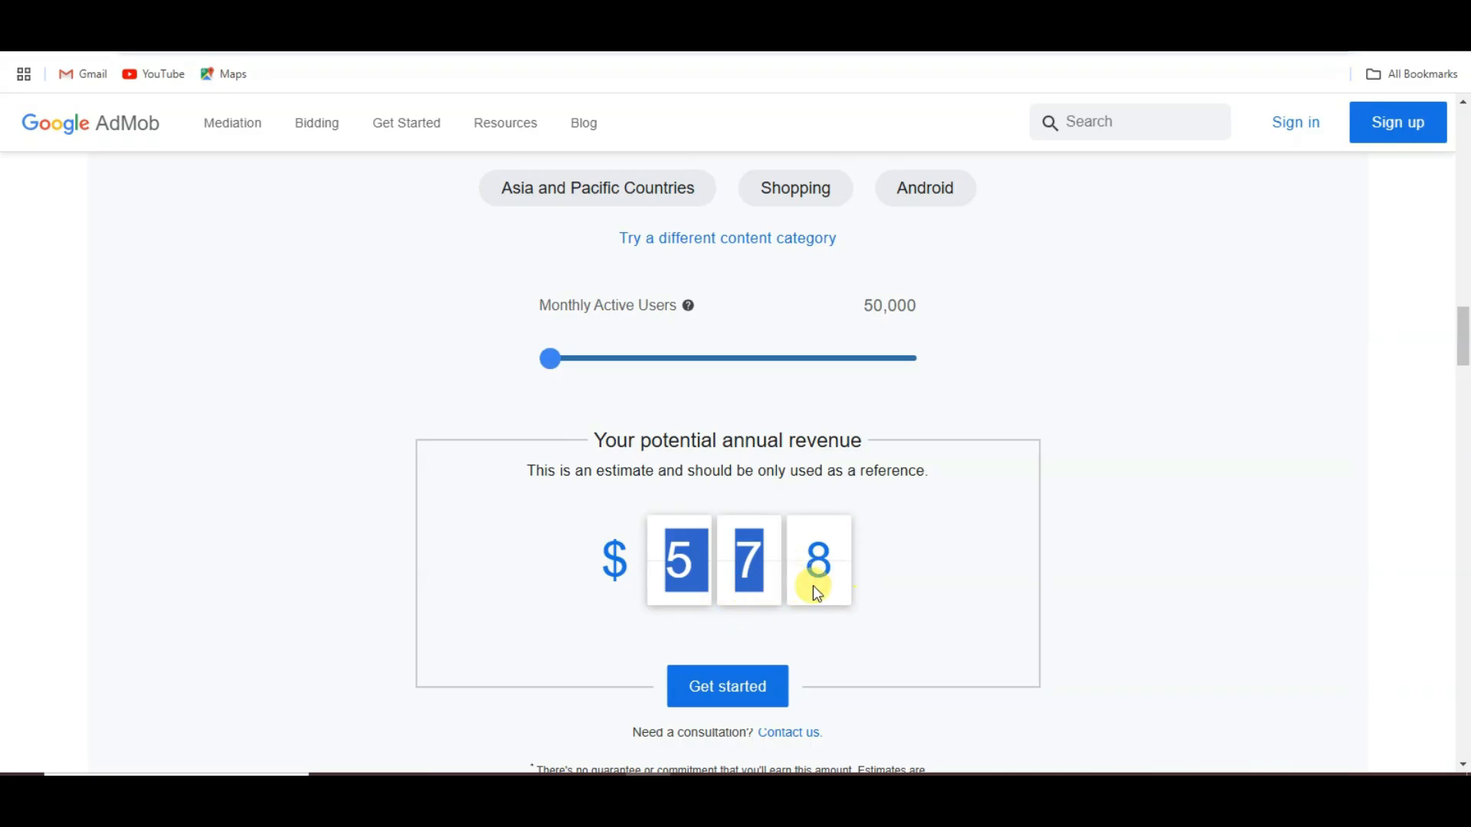
Raise the monthly active users in the earnings estimate to 8,277,390 and get started with AdMob.
click(871, 574)
drag(664, 282, 850, 288)
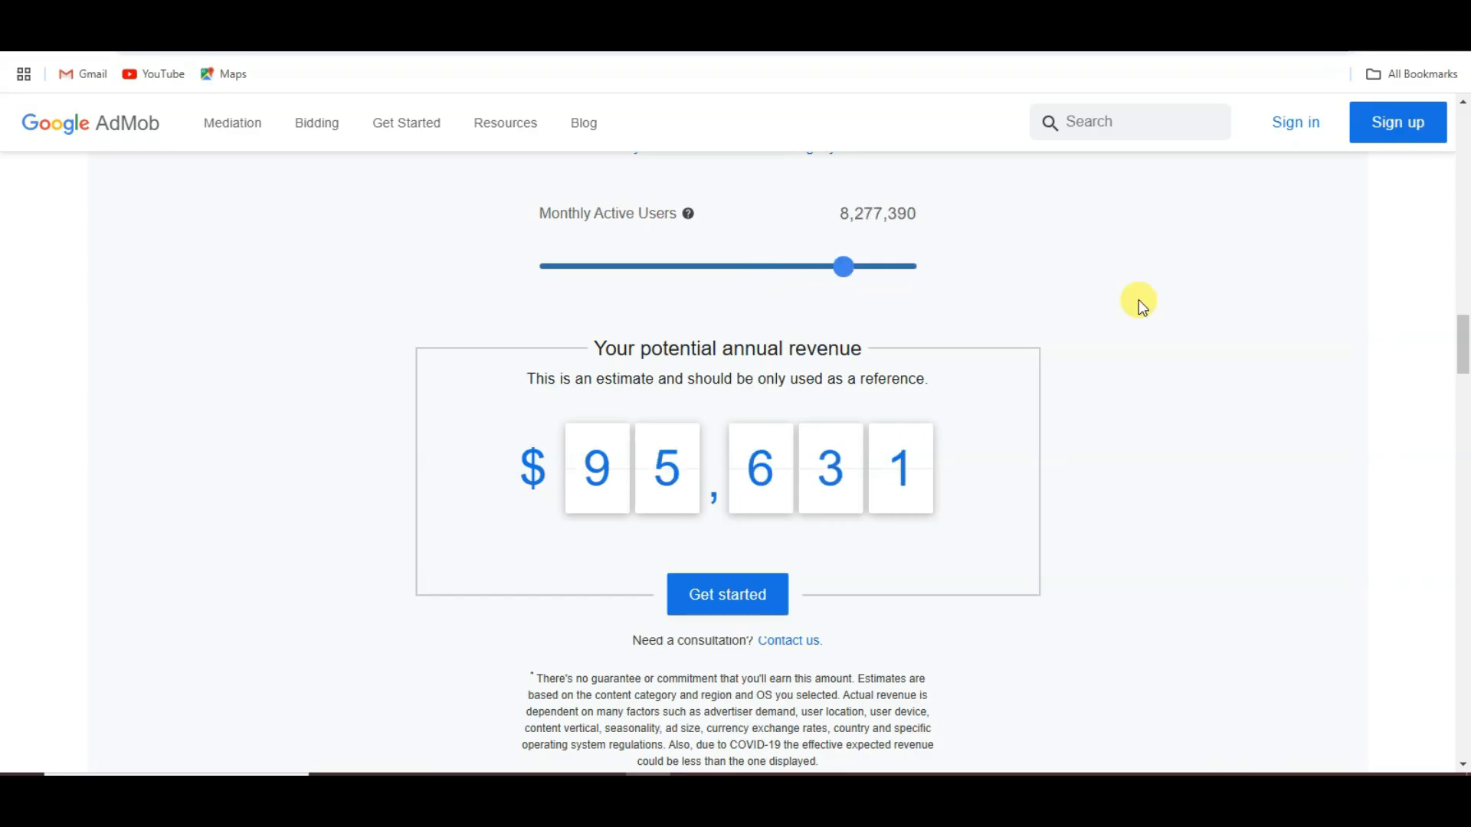
click(754, 601)
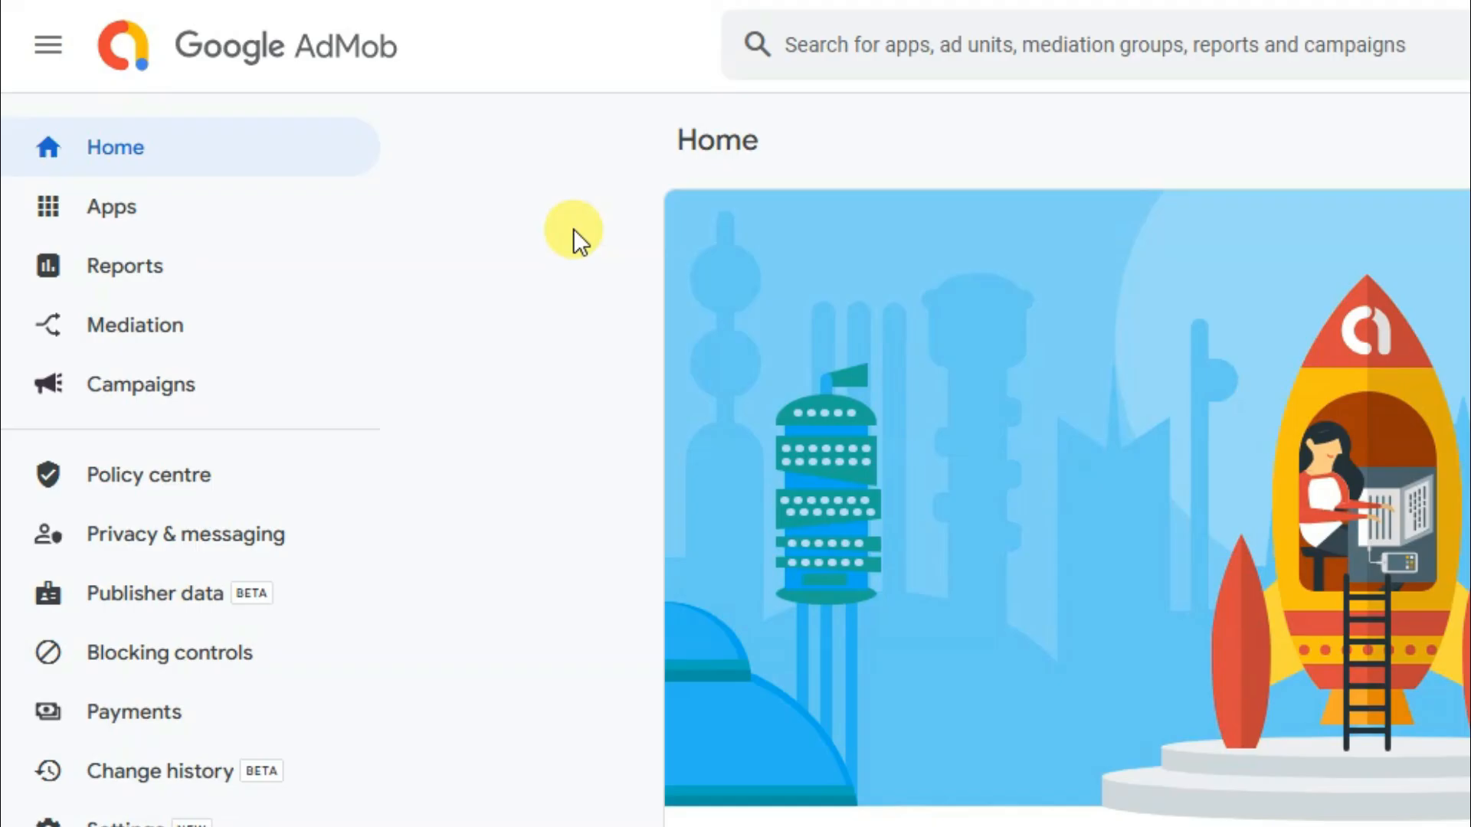
Add a new Android app named Shop Now in AdMob, marked as not listed on a supported app store.
click(253, 226)
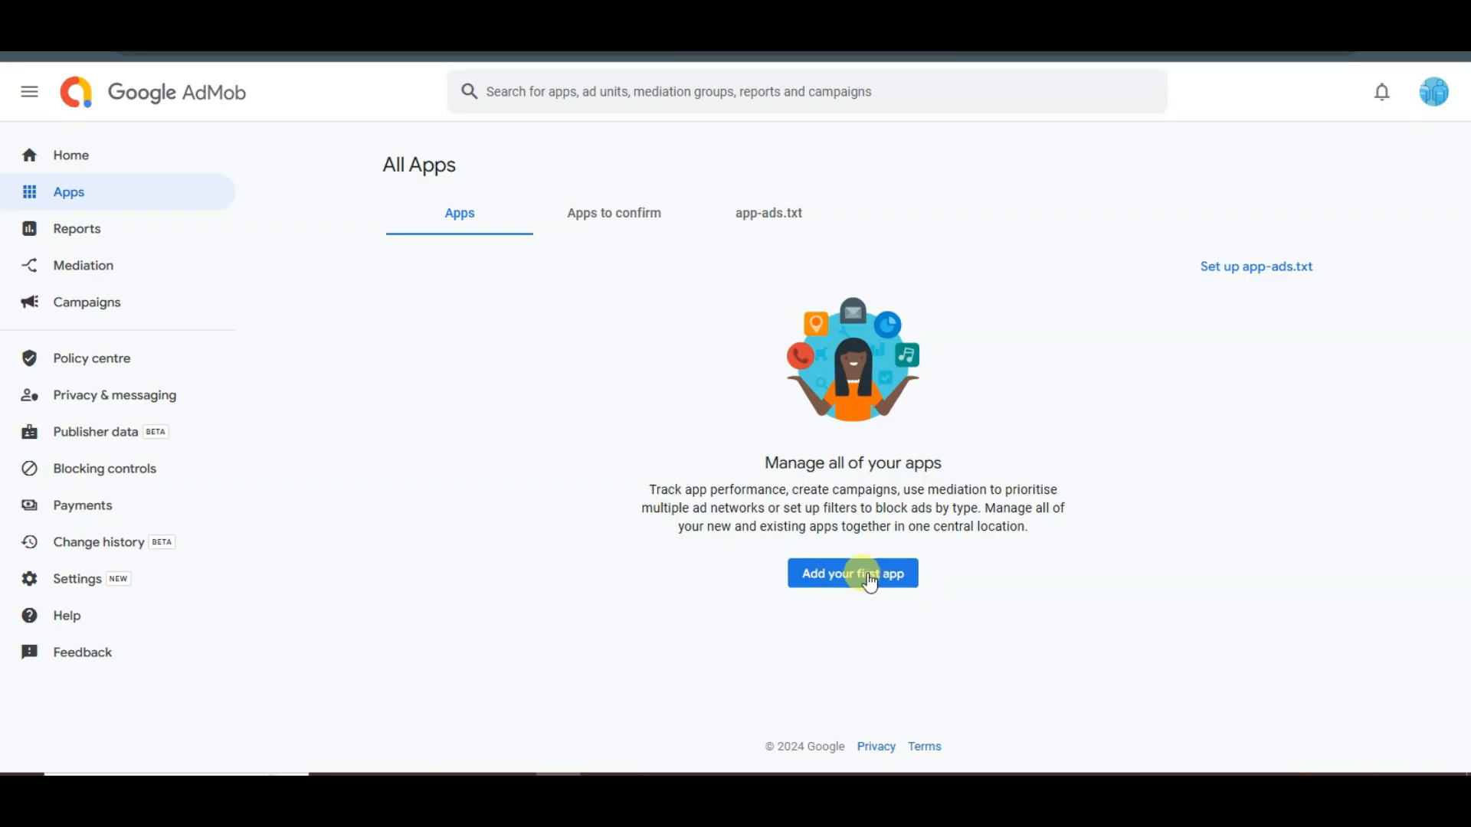
click(879, 580)
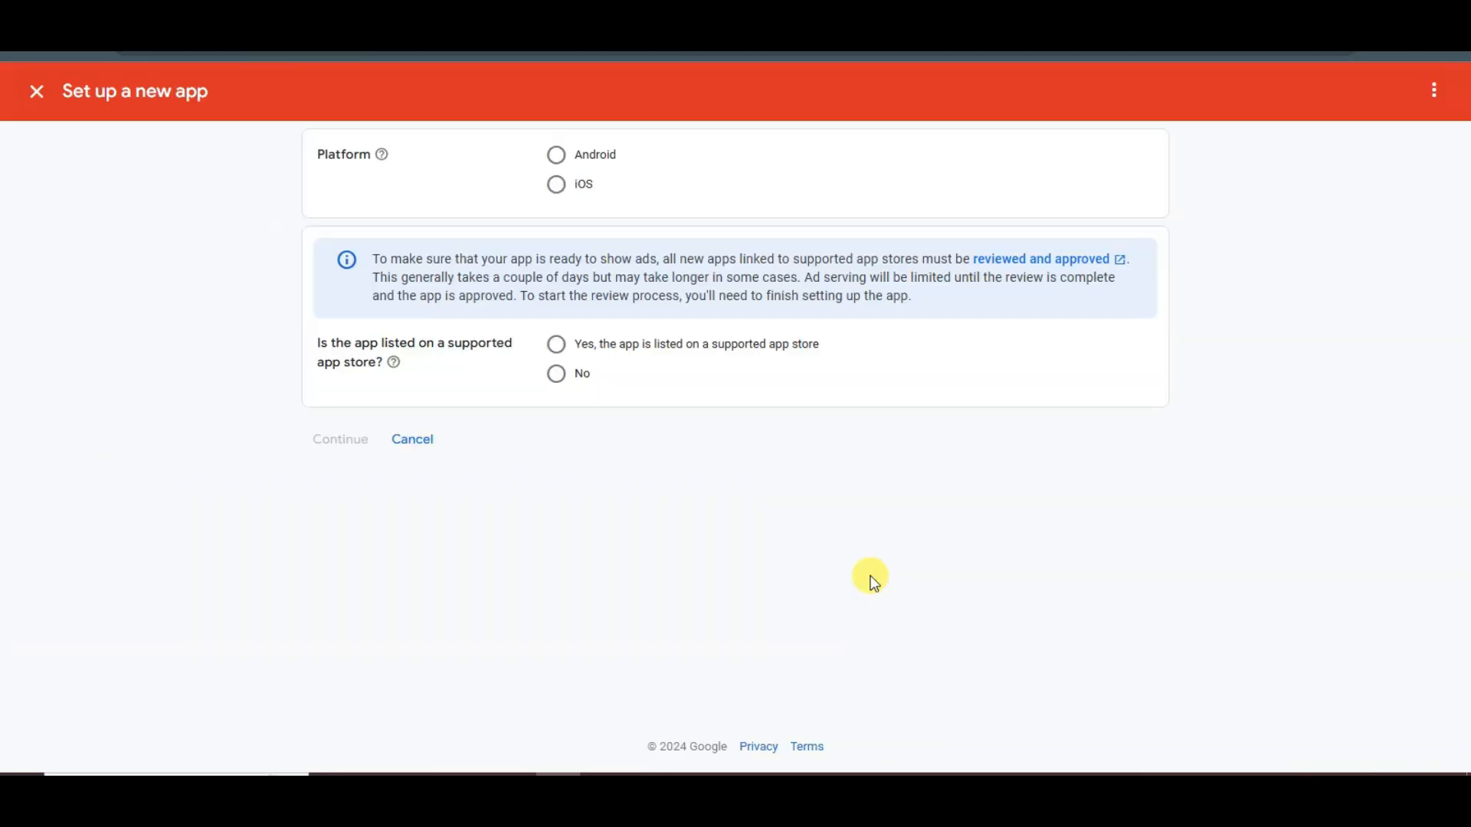
click(560, 154)
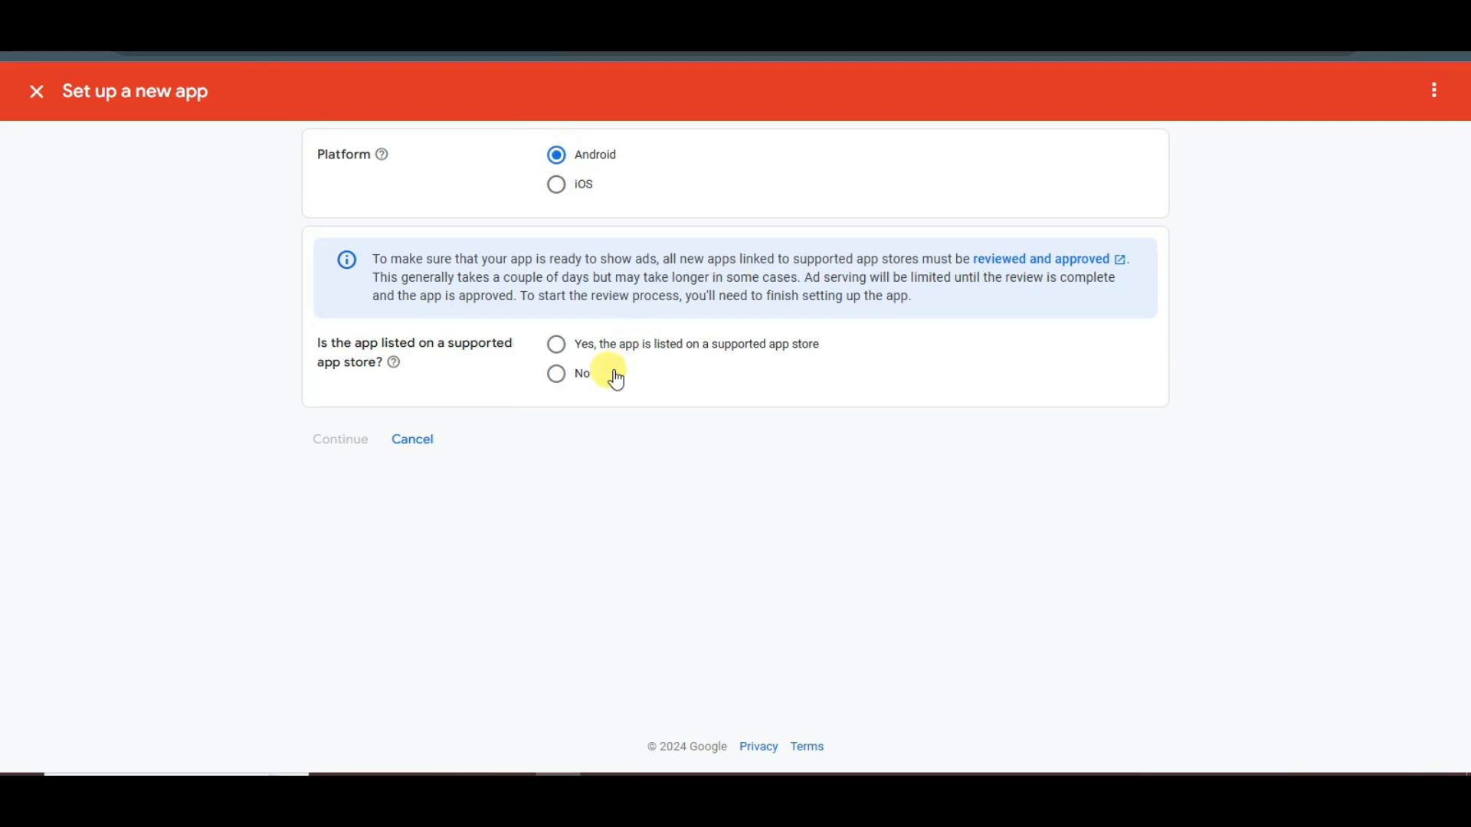
click(558, 375)
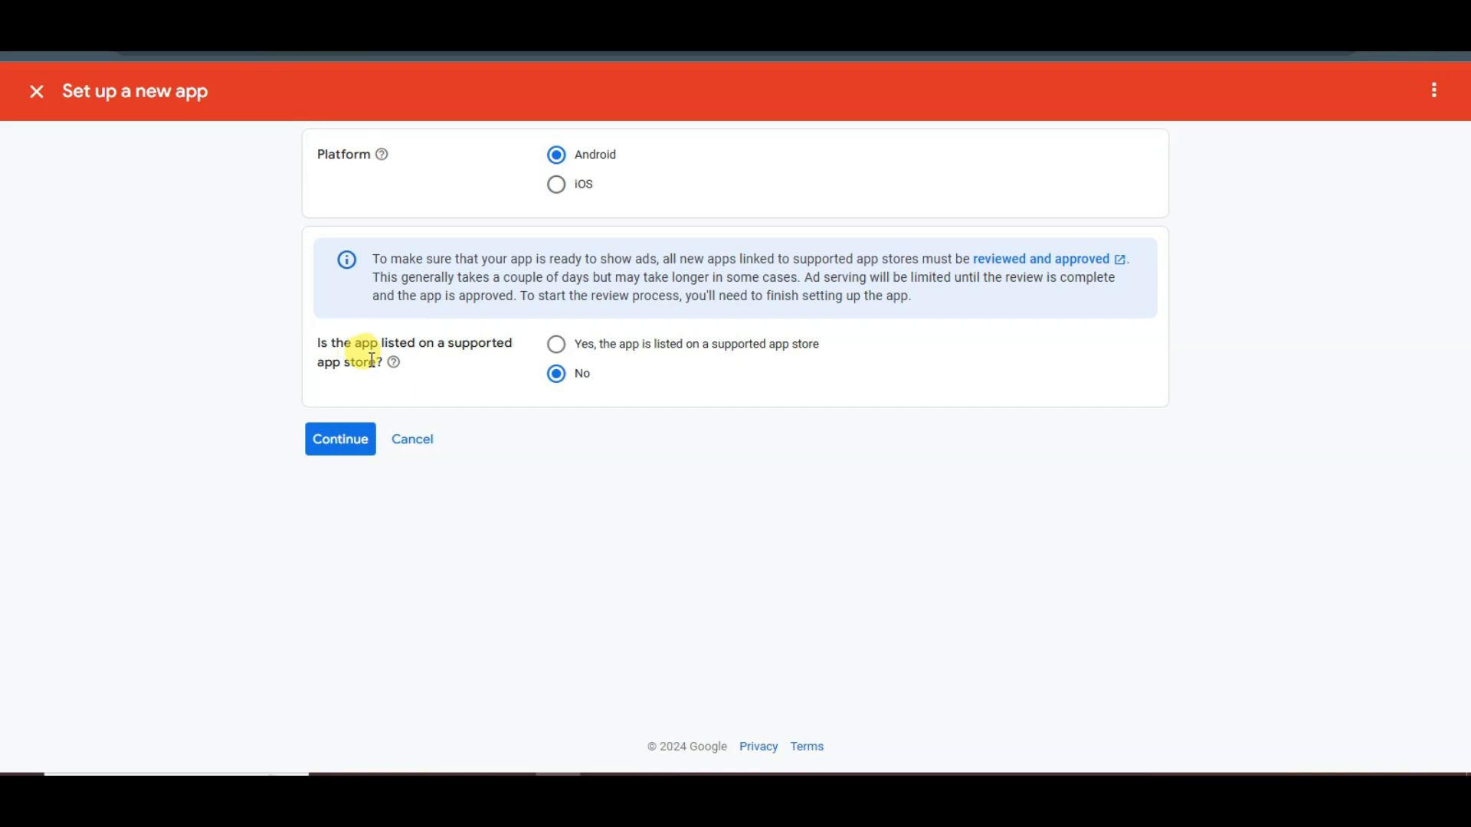
click(331, 442)
click(565, 239)
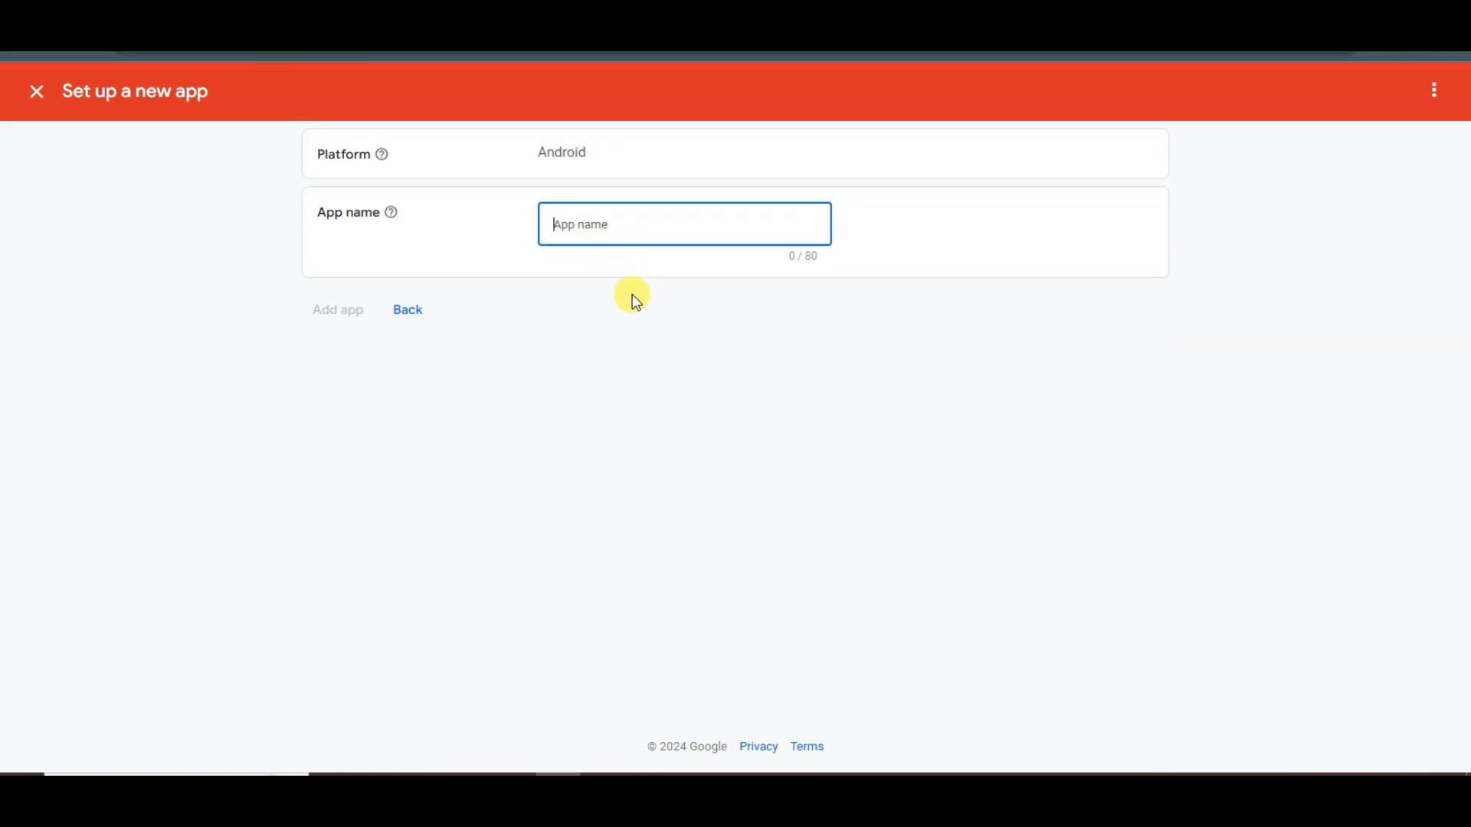
text(Shop Now)
click(334, 318)
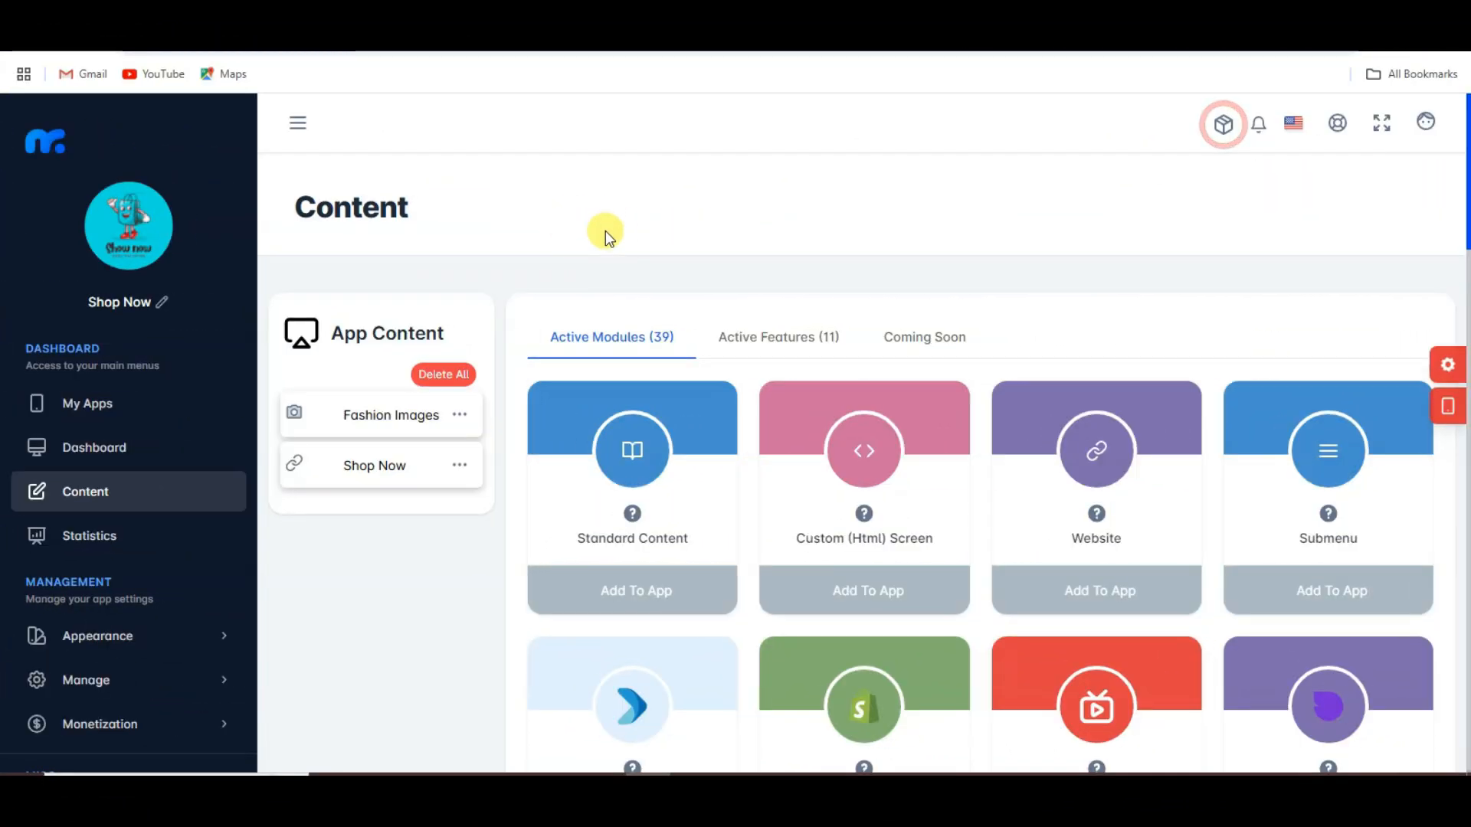
Switch to Mobiroller, open the app's Advertisement monetization settings and enable the Android integration.
scroll(220, 368, down, 2)
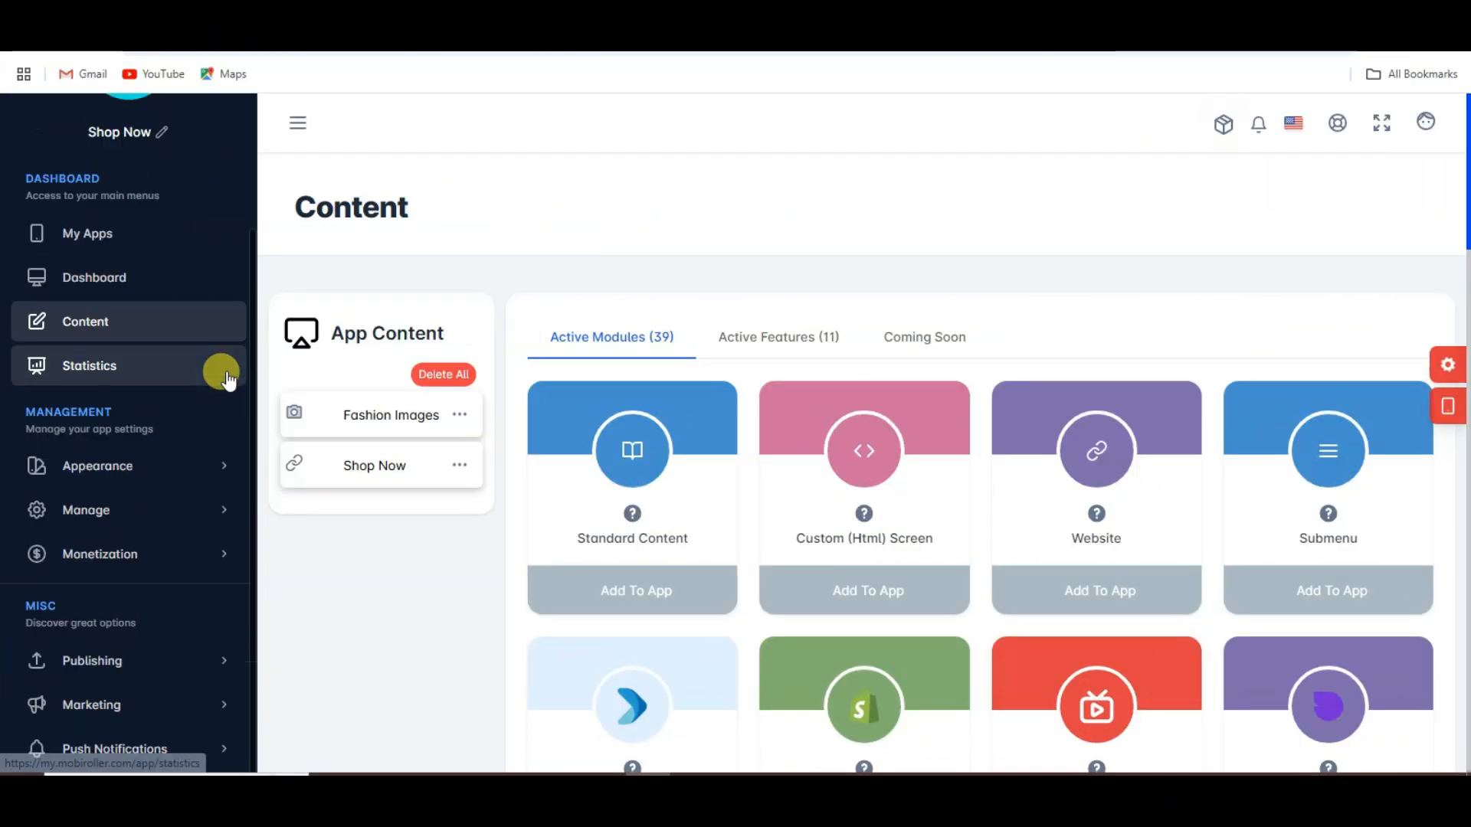
scroll(171, 651, up, 1)
click(152, 652)
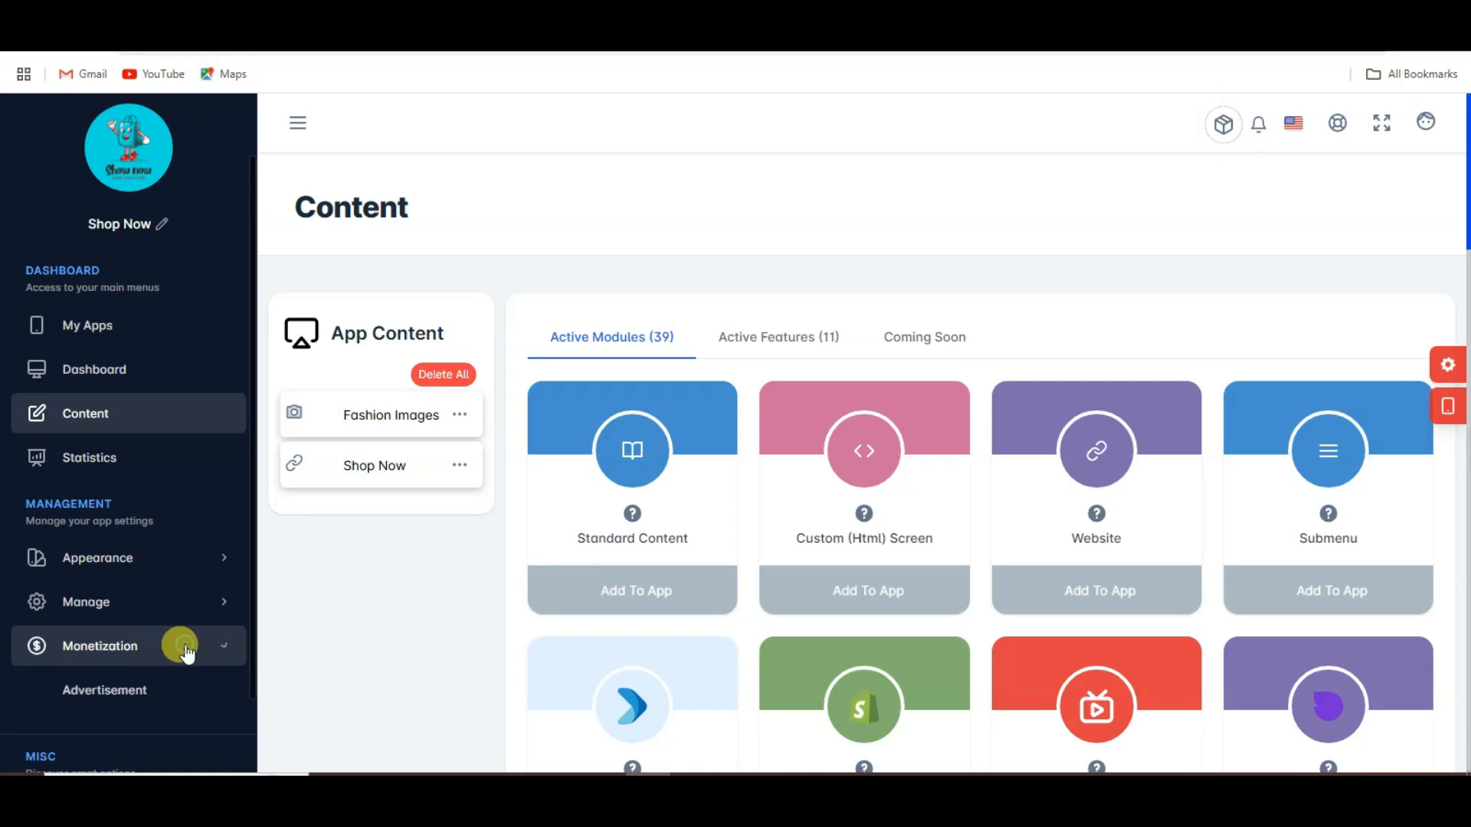
click(144, 688)
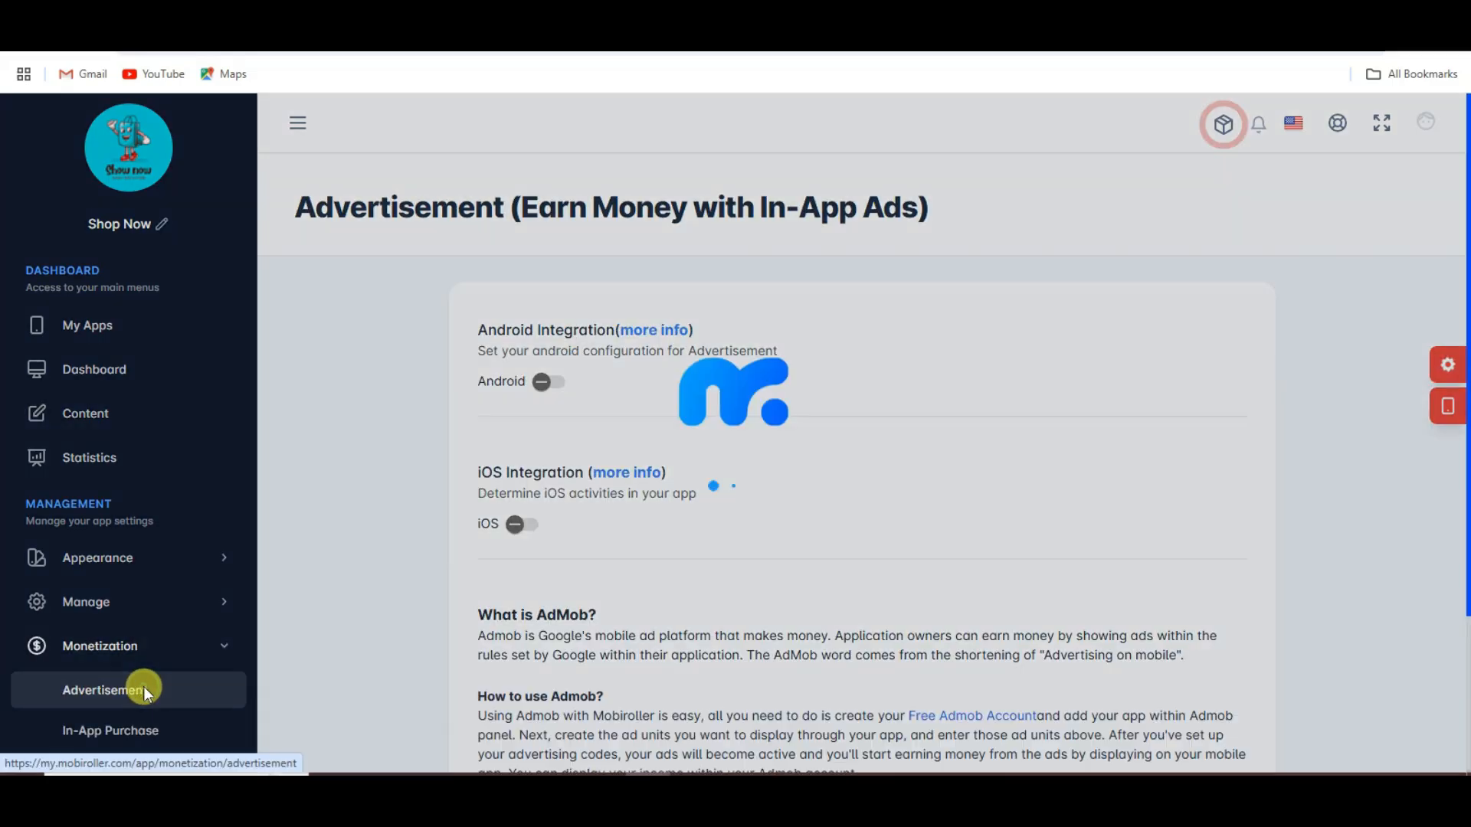
click(553, 384)
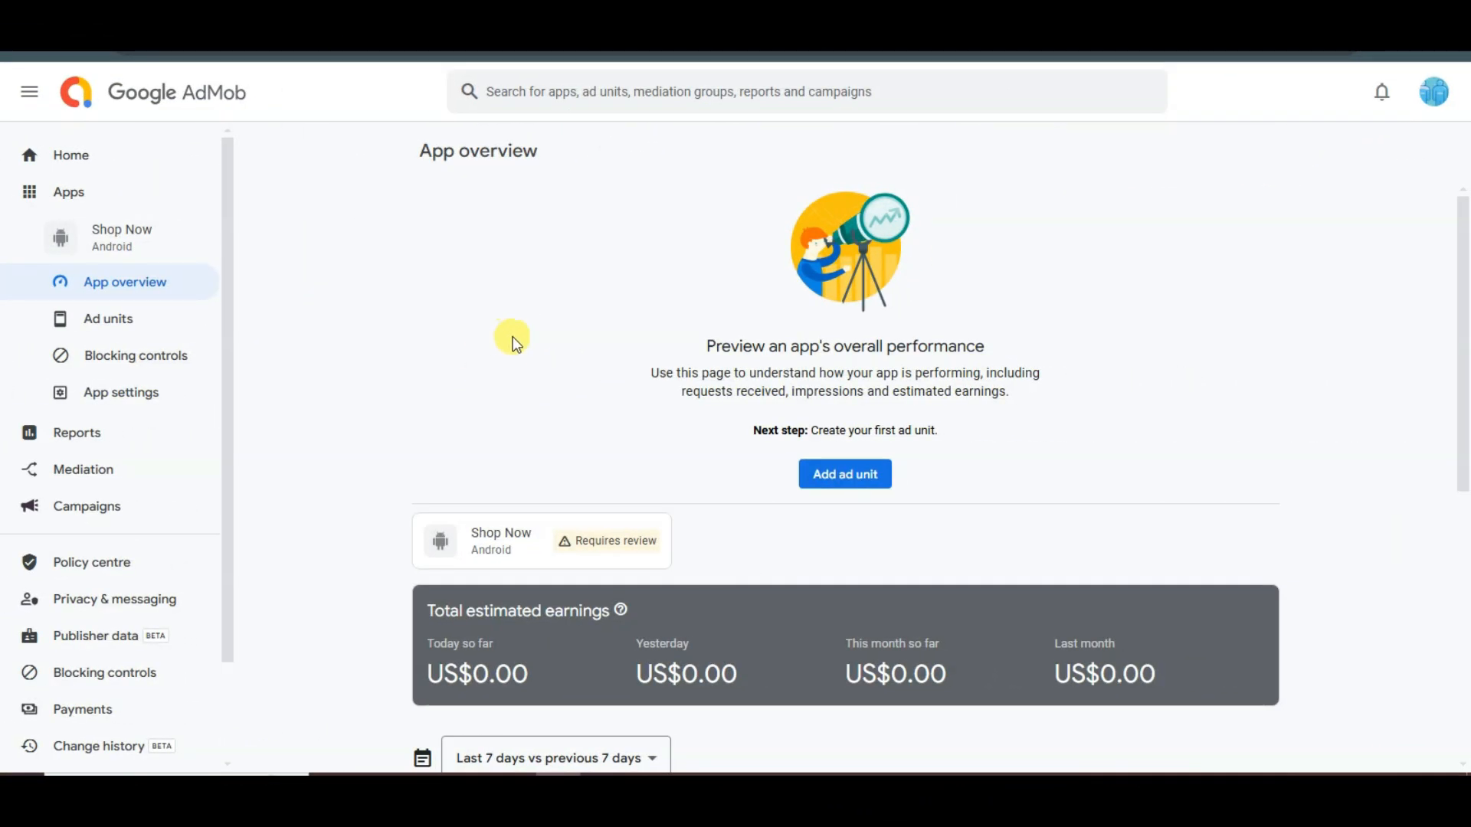
Copy Shop Now's app ID from its AdMob app settings into Mobiroller's Admob App ID field and enable interstitial and banner ads.
click(144, 397)
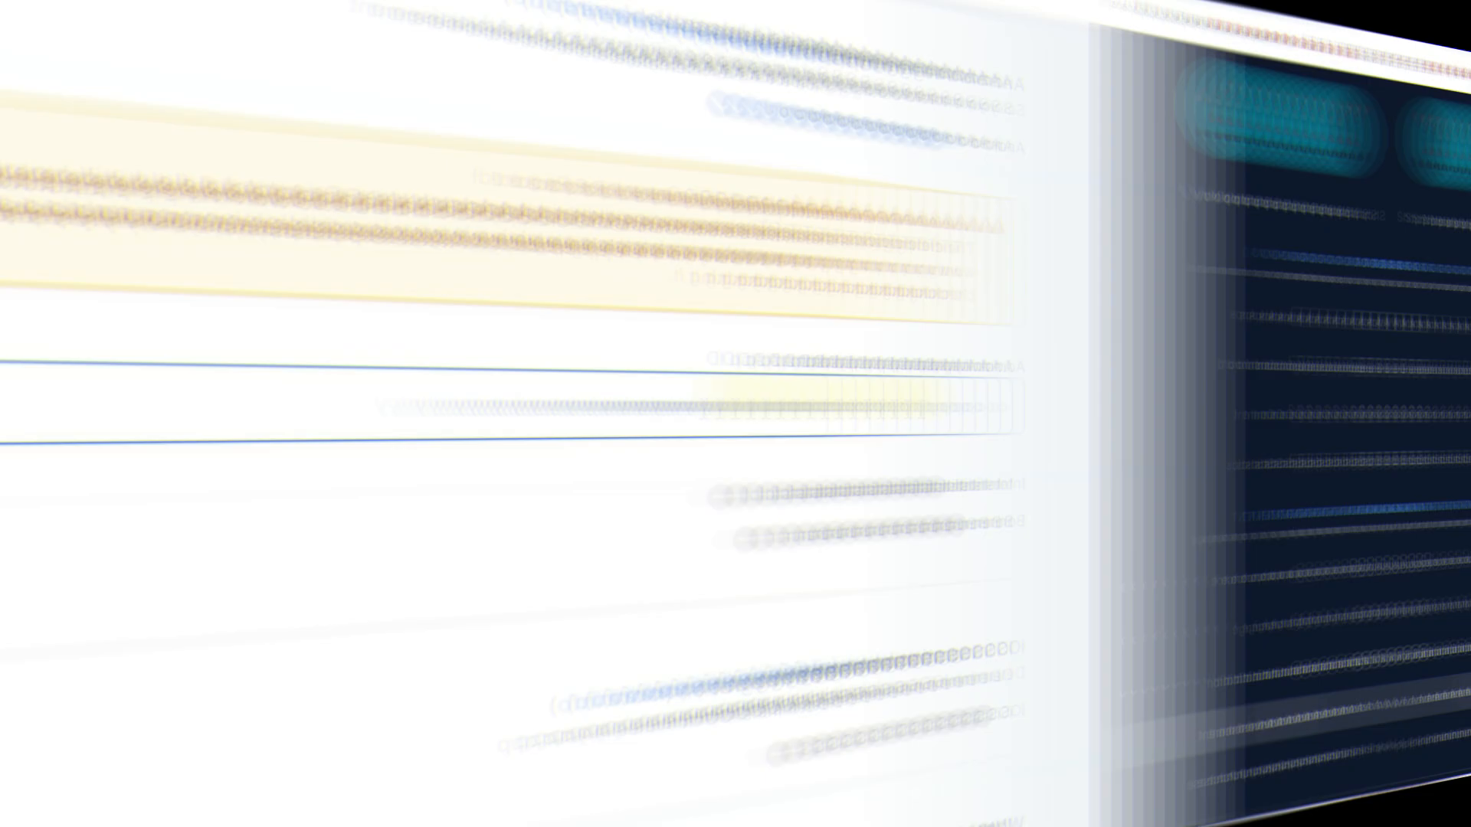
click(529, 398)
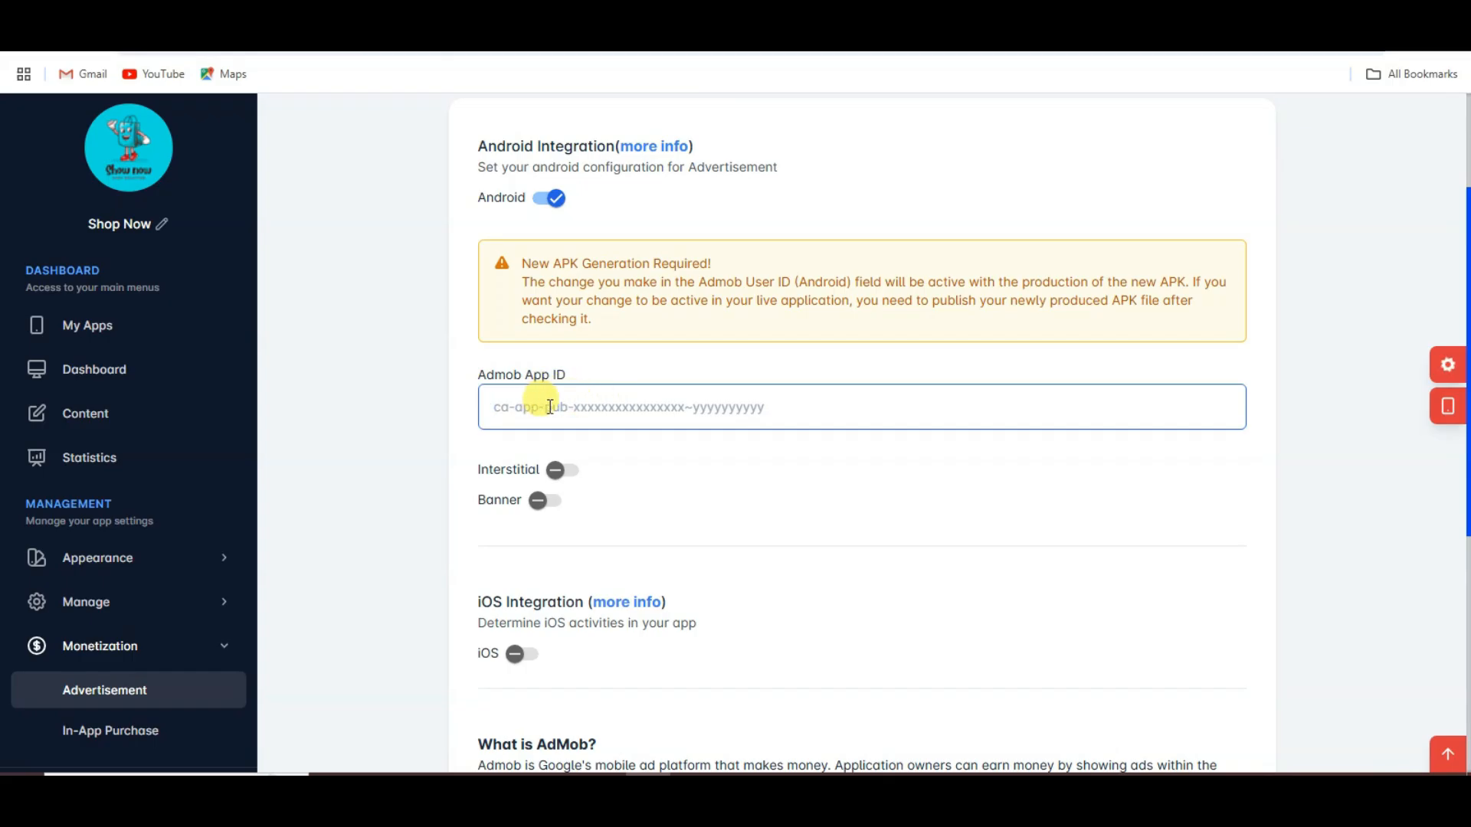
right_click(548, 406)
click(601, 220)
scroll(518, 290, down, 2)
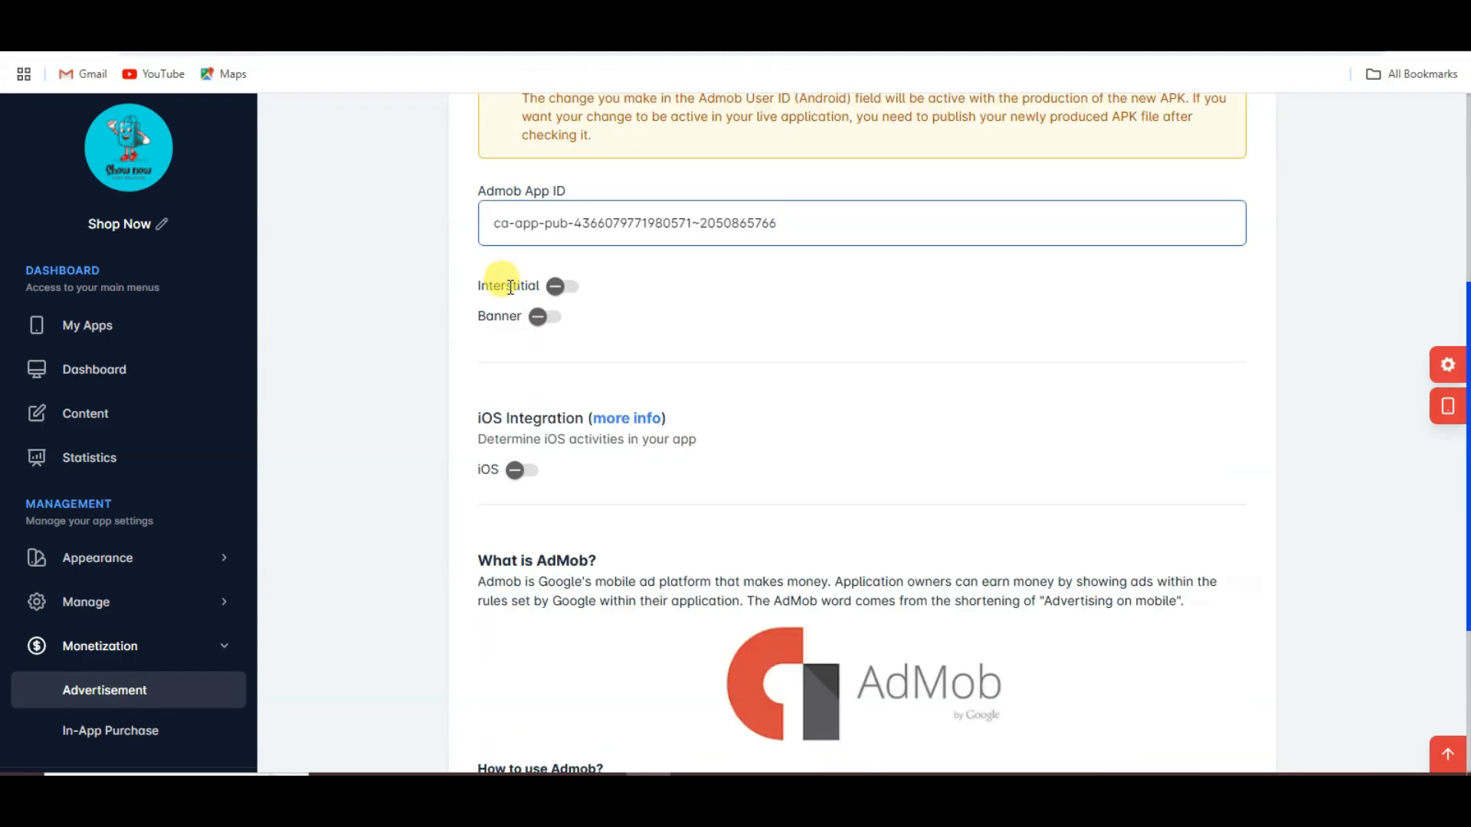
click(558, 288)
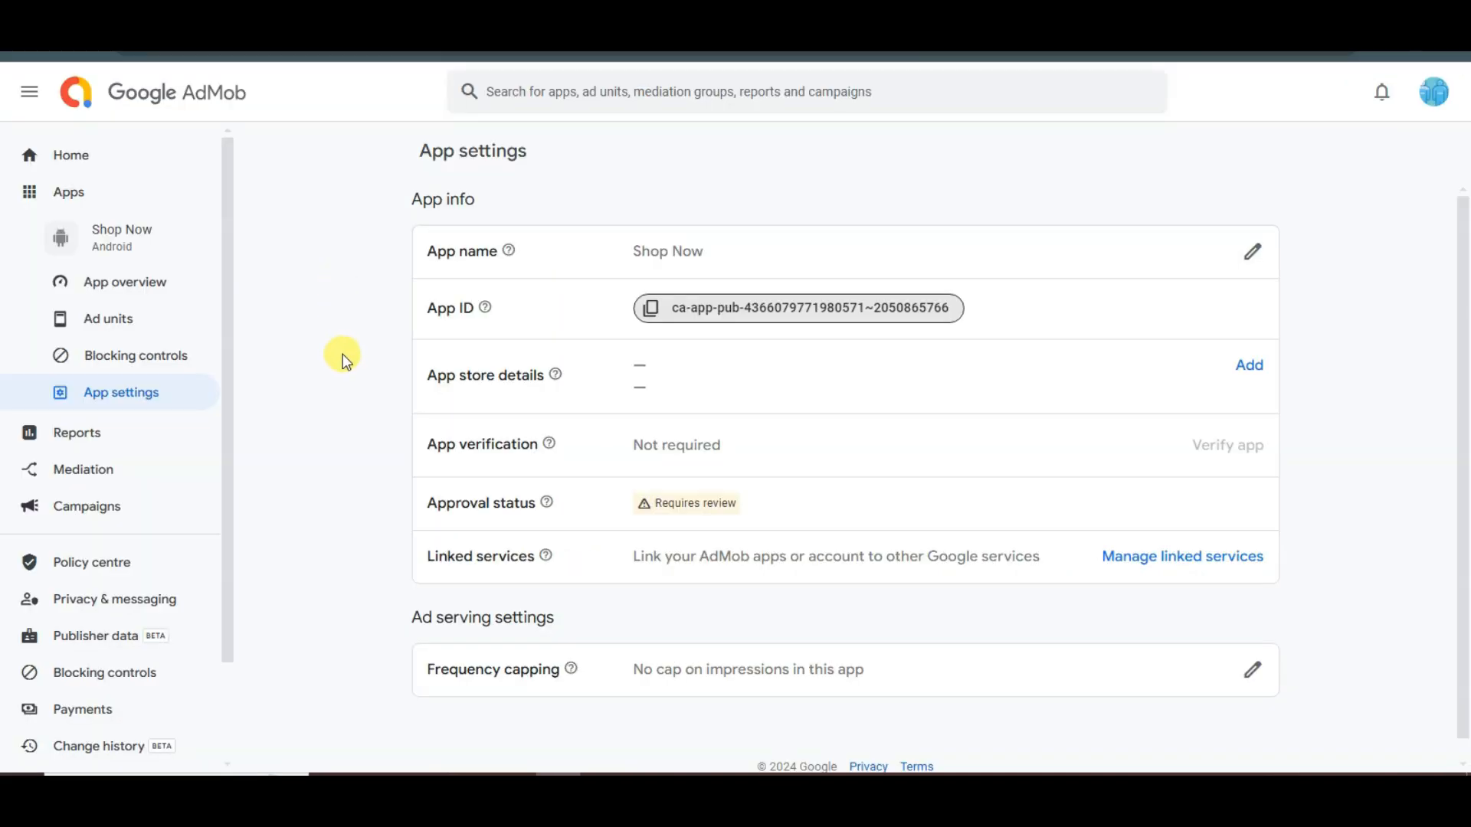
Create a banner ad unit named "shop now banner id" for the Shop Now app in AdMob.
click(135, 325)
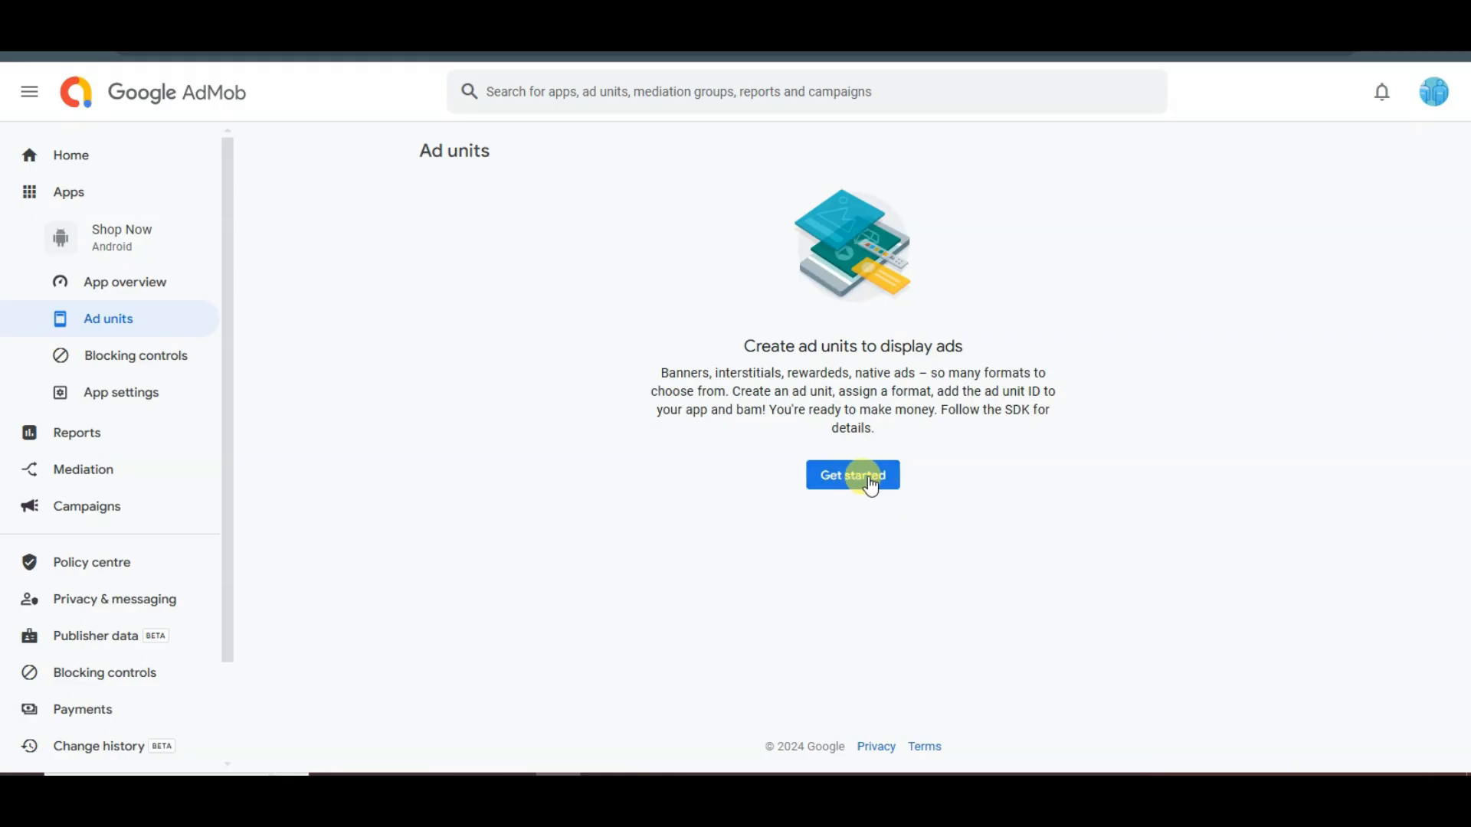
click(870, 479)
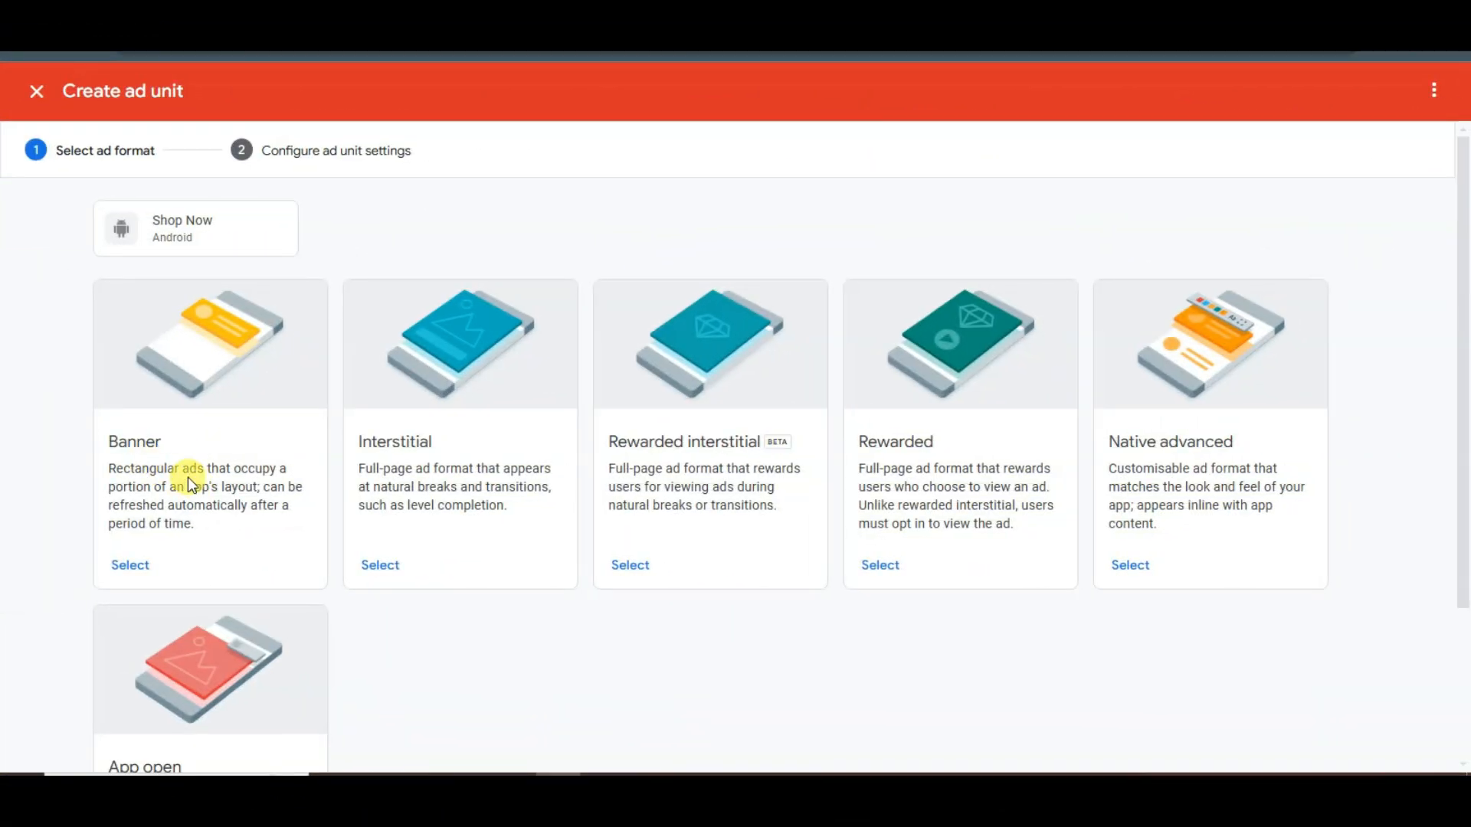
drag(358, 444, 427, 446)
click(130, 565)
click(623, 377)
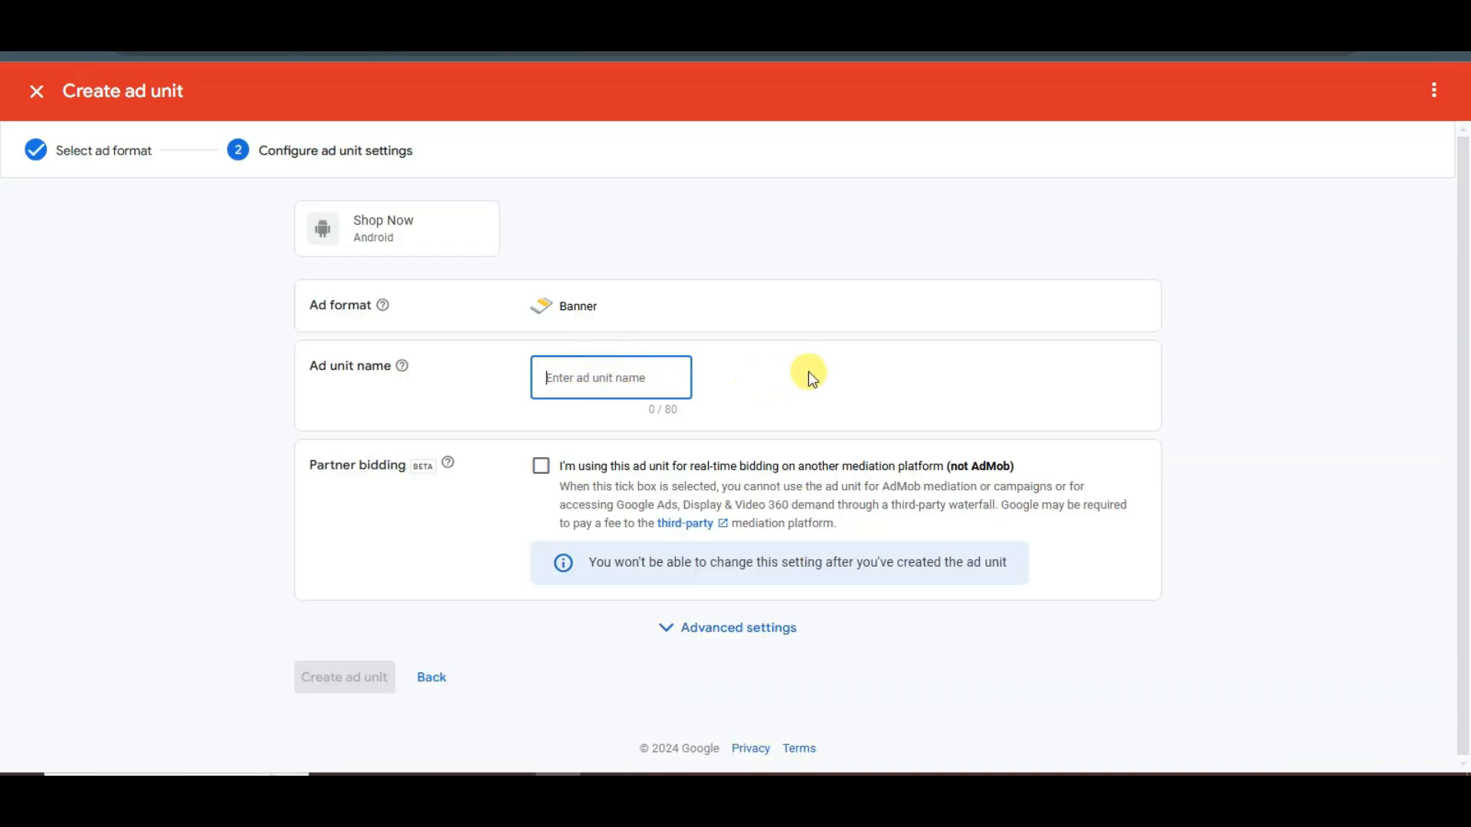
text(shop now banner id)
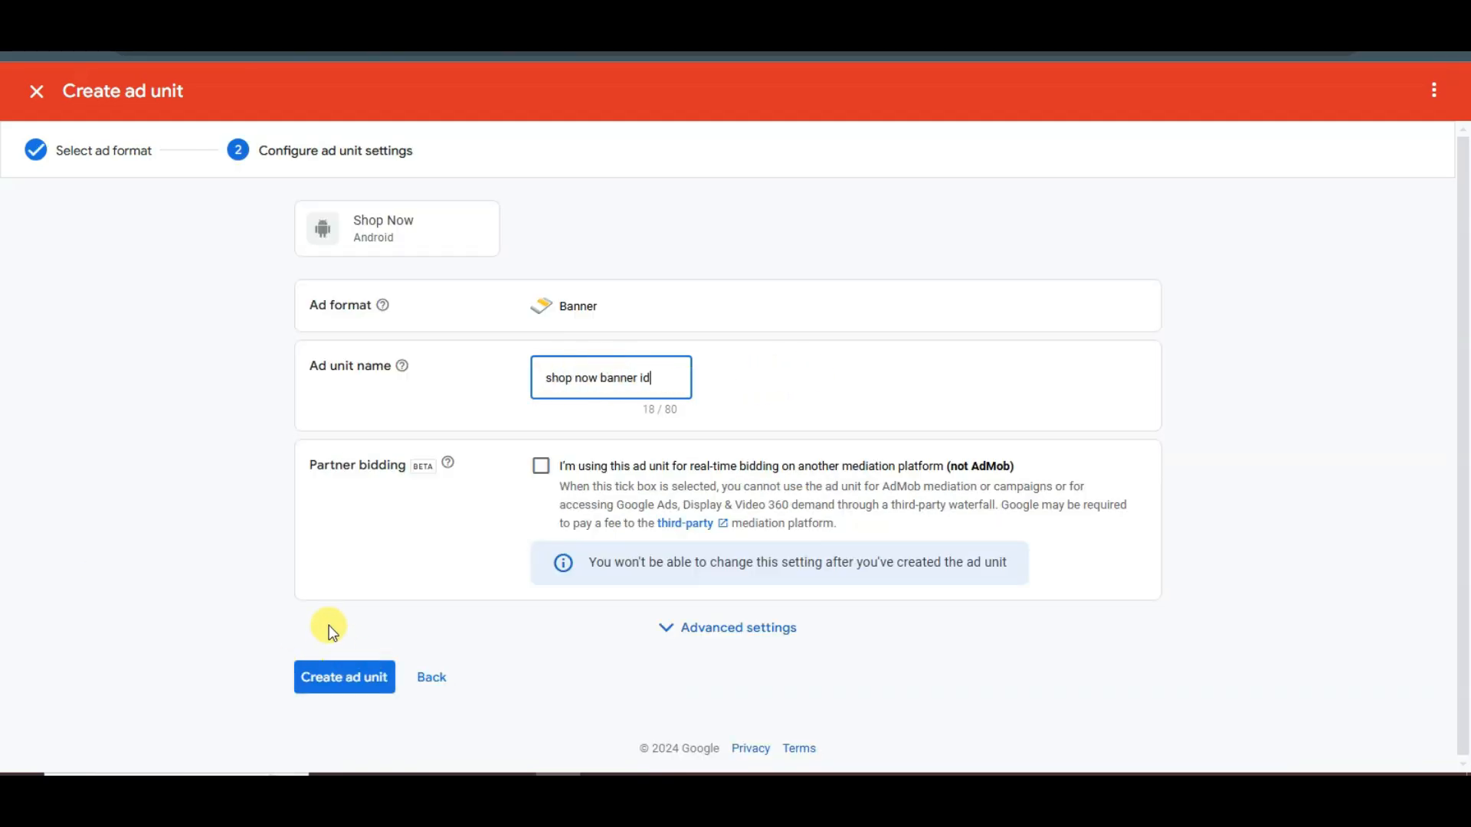
click(354, 684)
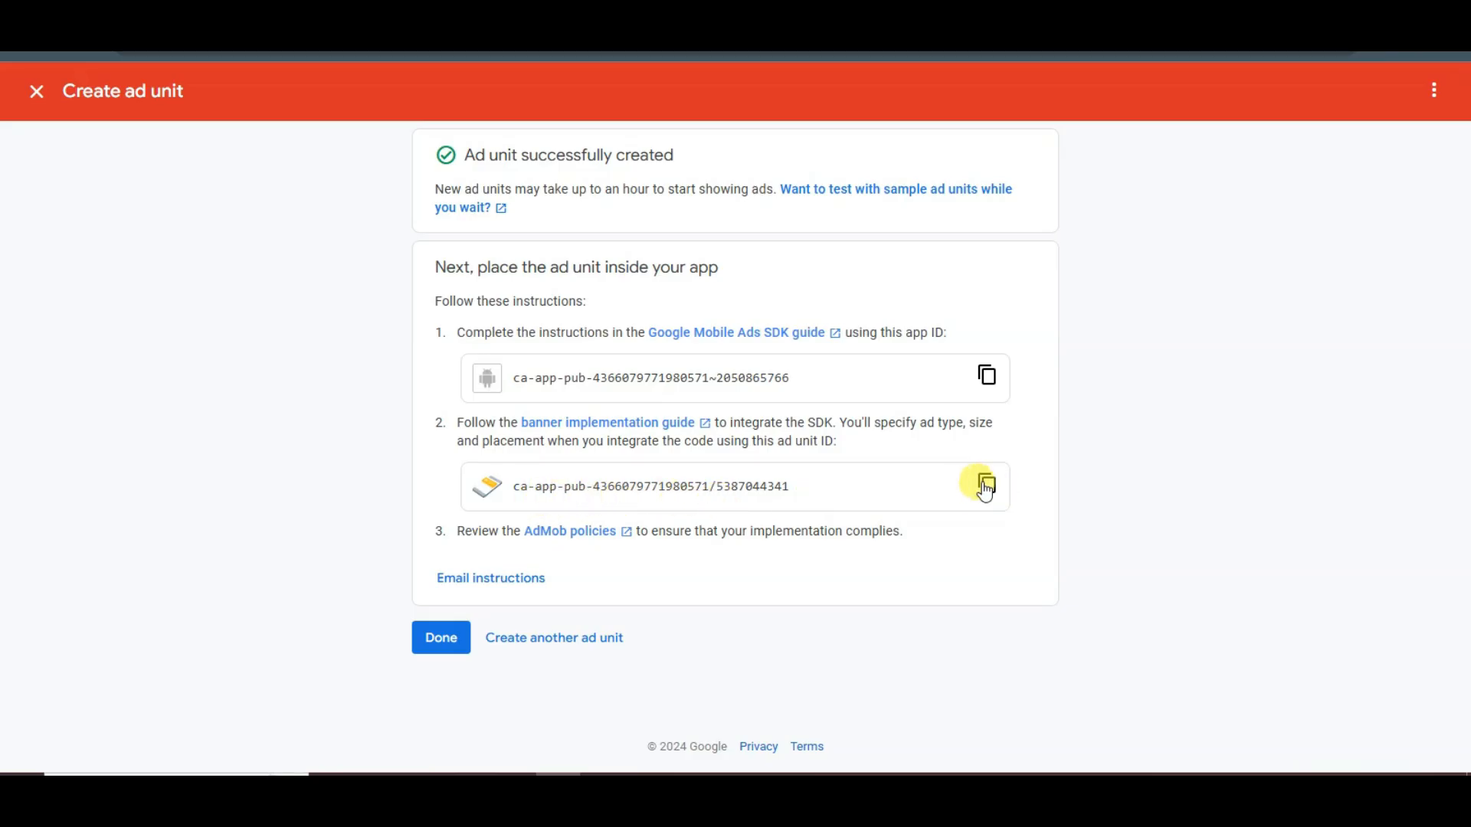
Copy the new banner ad unit's ID from AdMob and paste it into the Banner field of Mobiroller's Android advertisement settings.
click(986, 486)
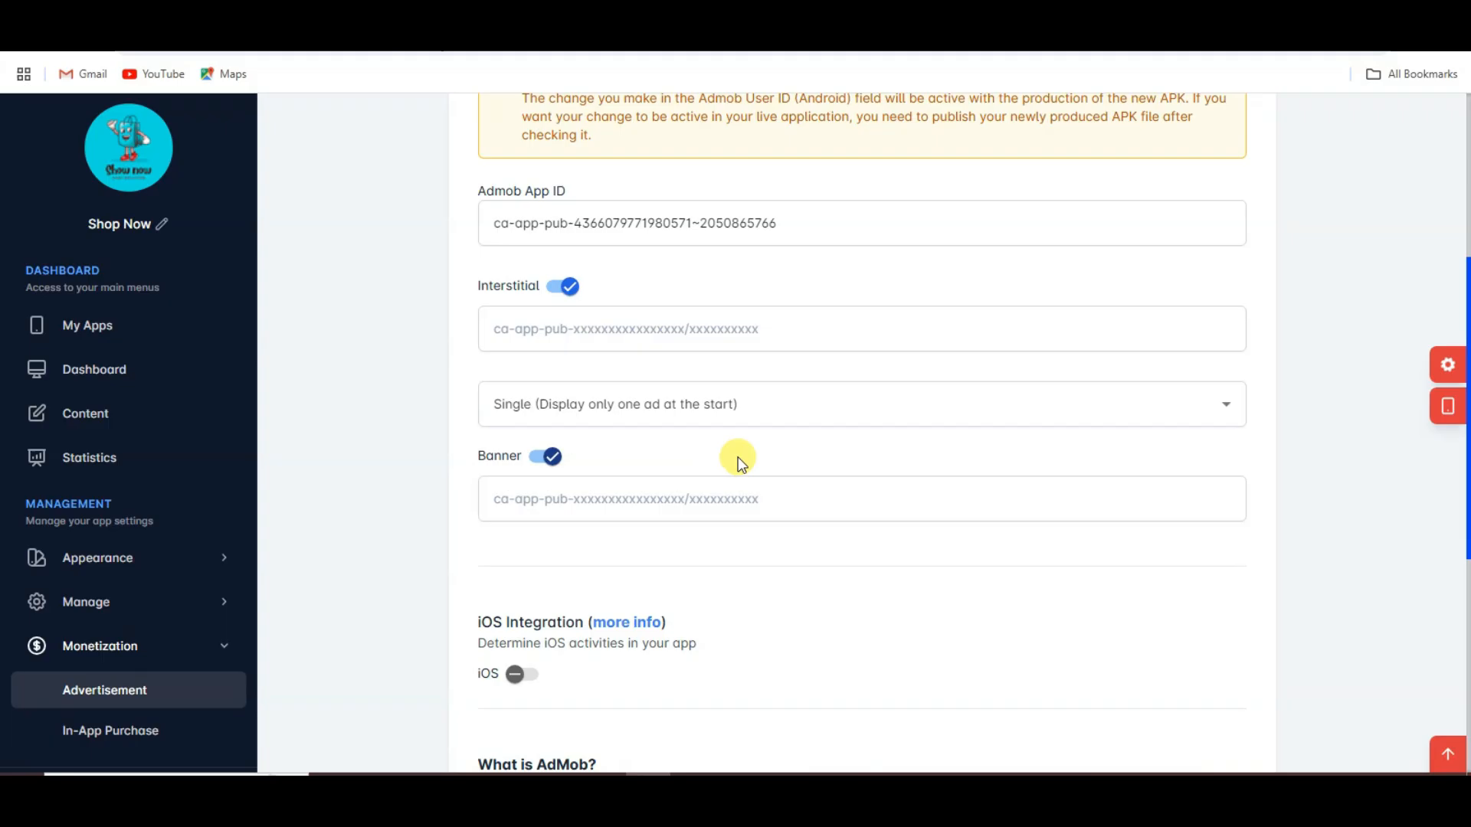
click(632, 502)
right_click(633, 503)
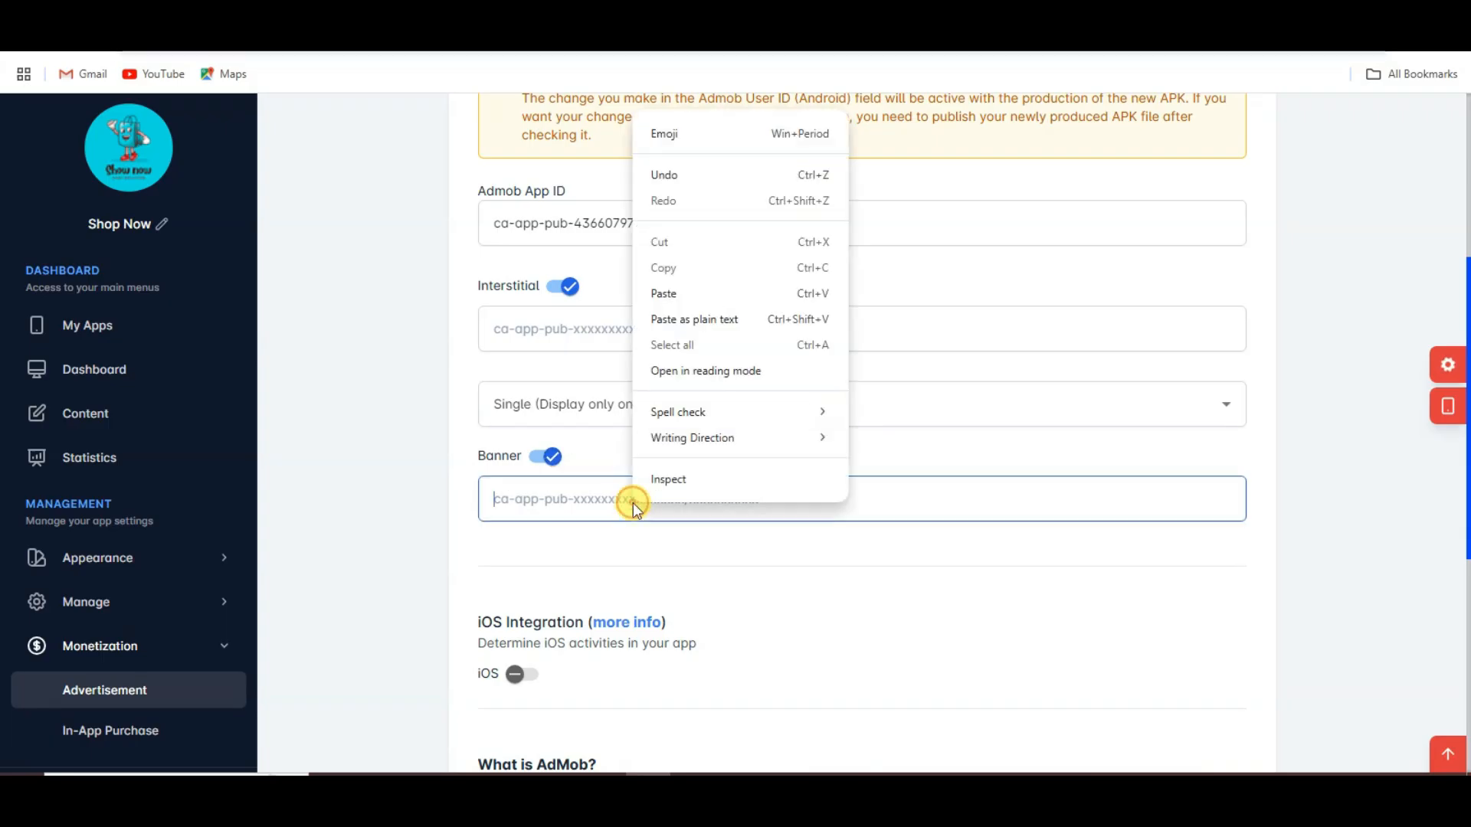
click(720, 300)
click(613, 324)
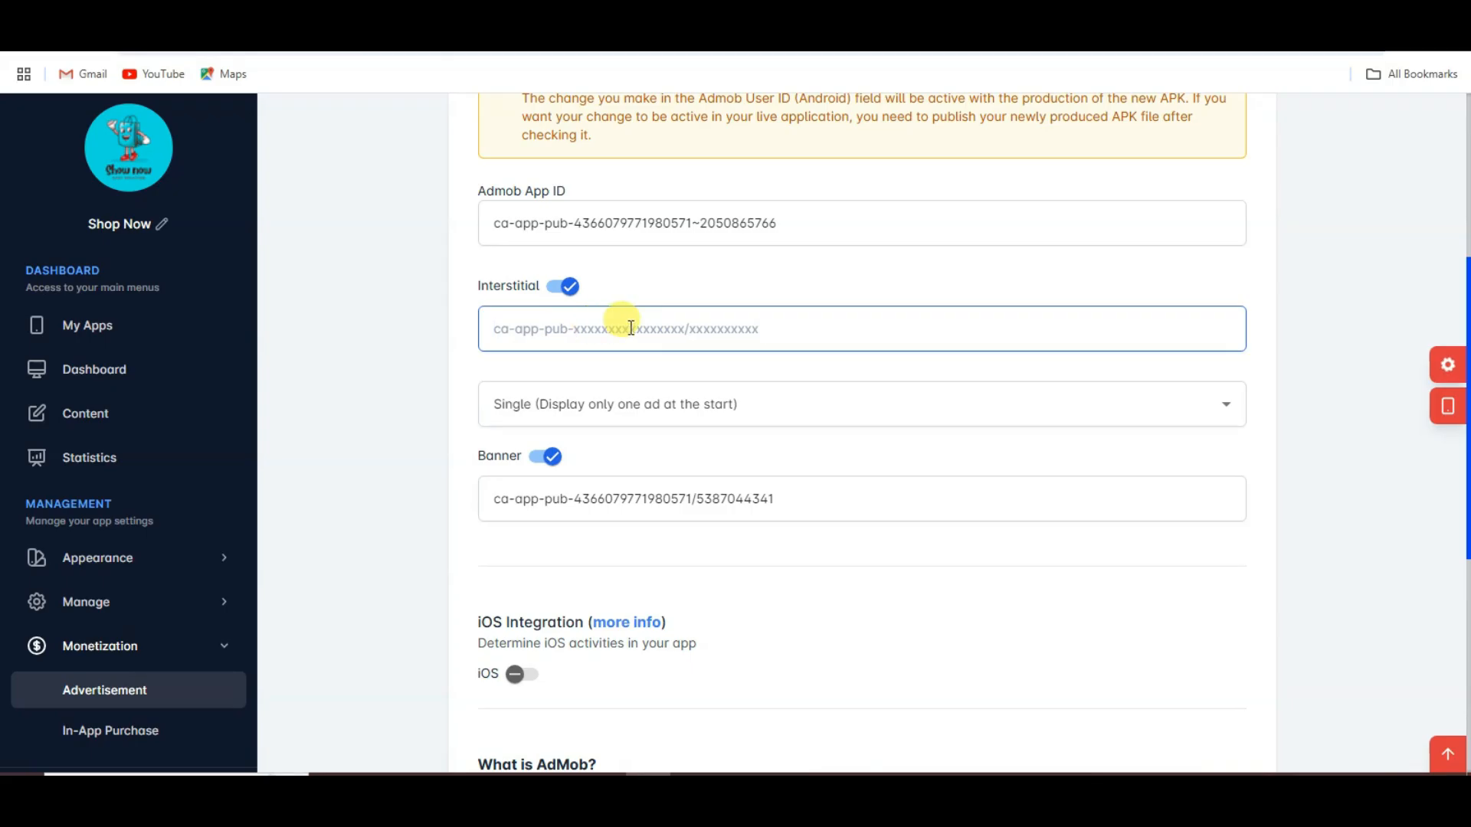
Switch back to AdMob and create an interstitial ad unit named "shop now inter" for the Shop Now app.
key(alt+Tab)
click(443, 639)
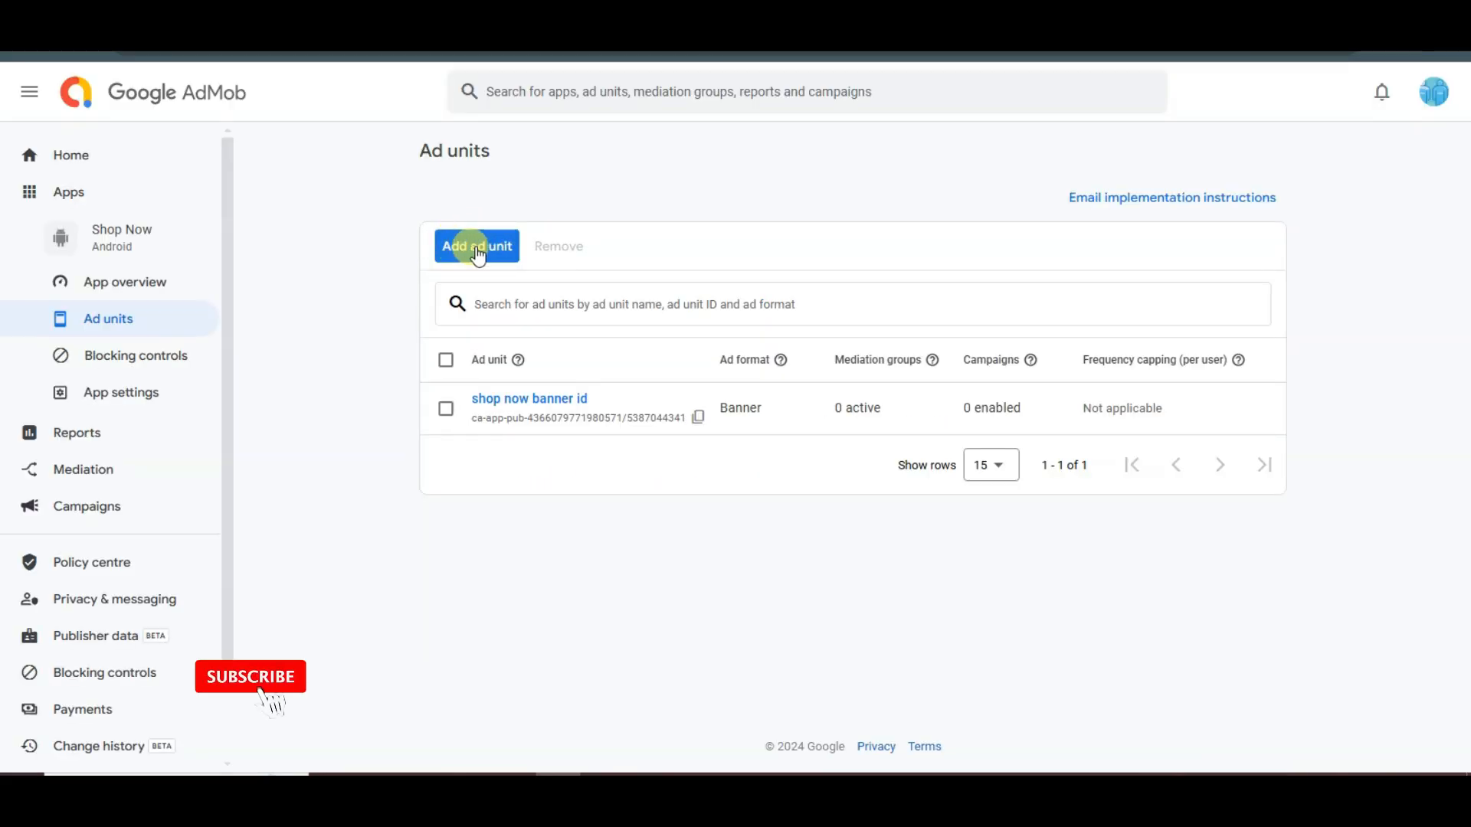
click(476, 249)
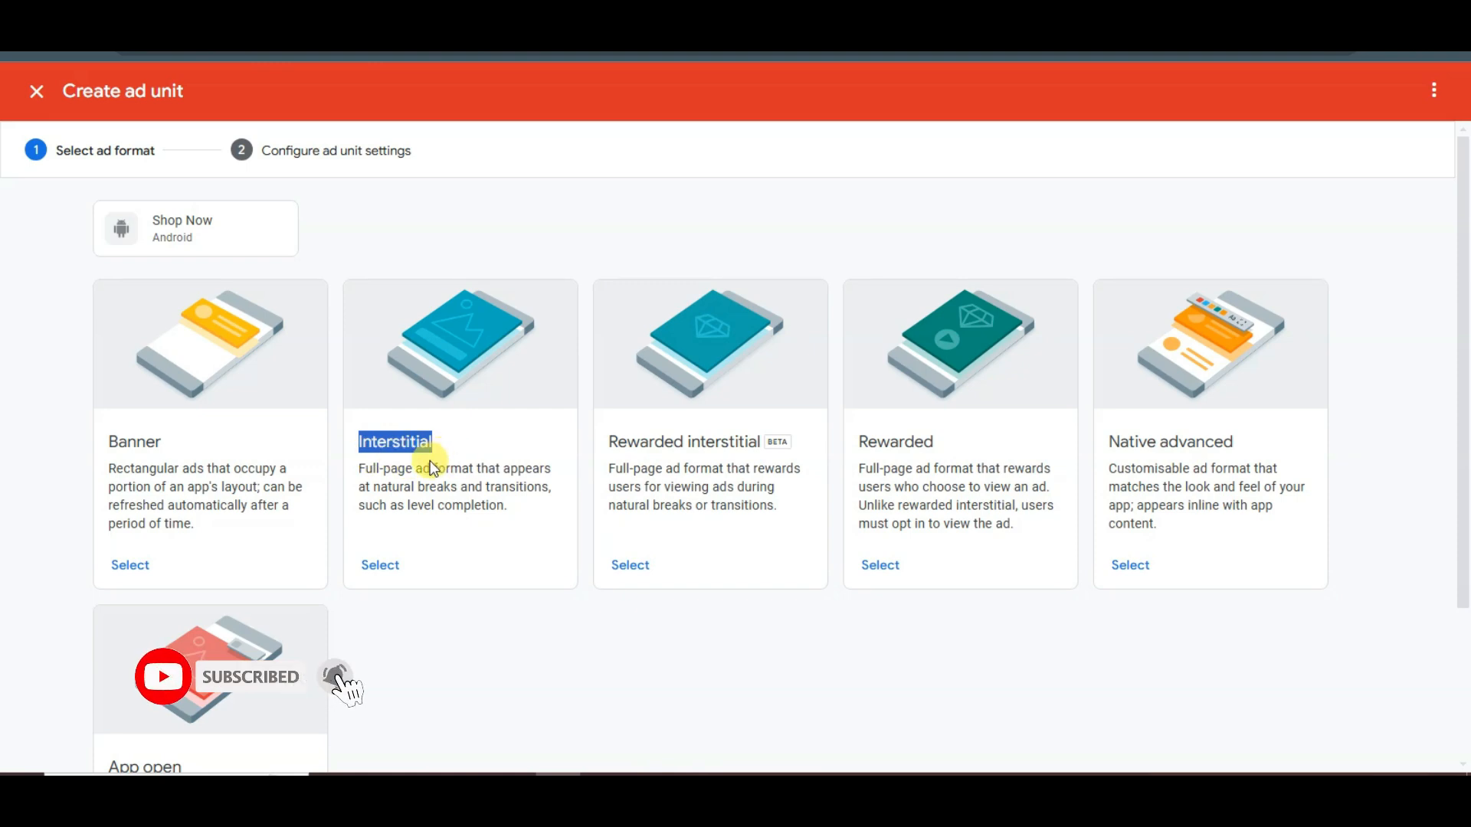
click(385, 567)
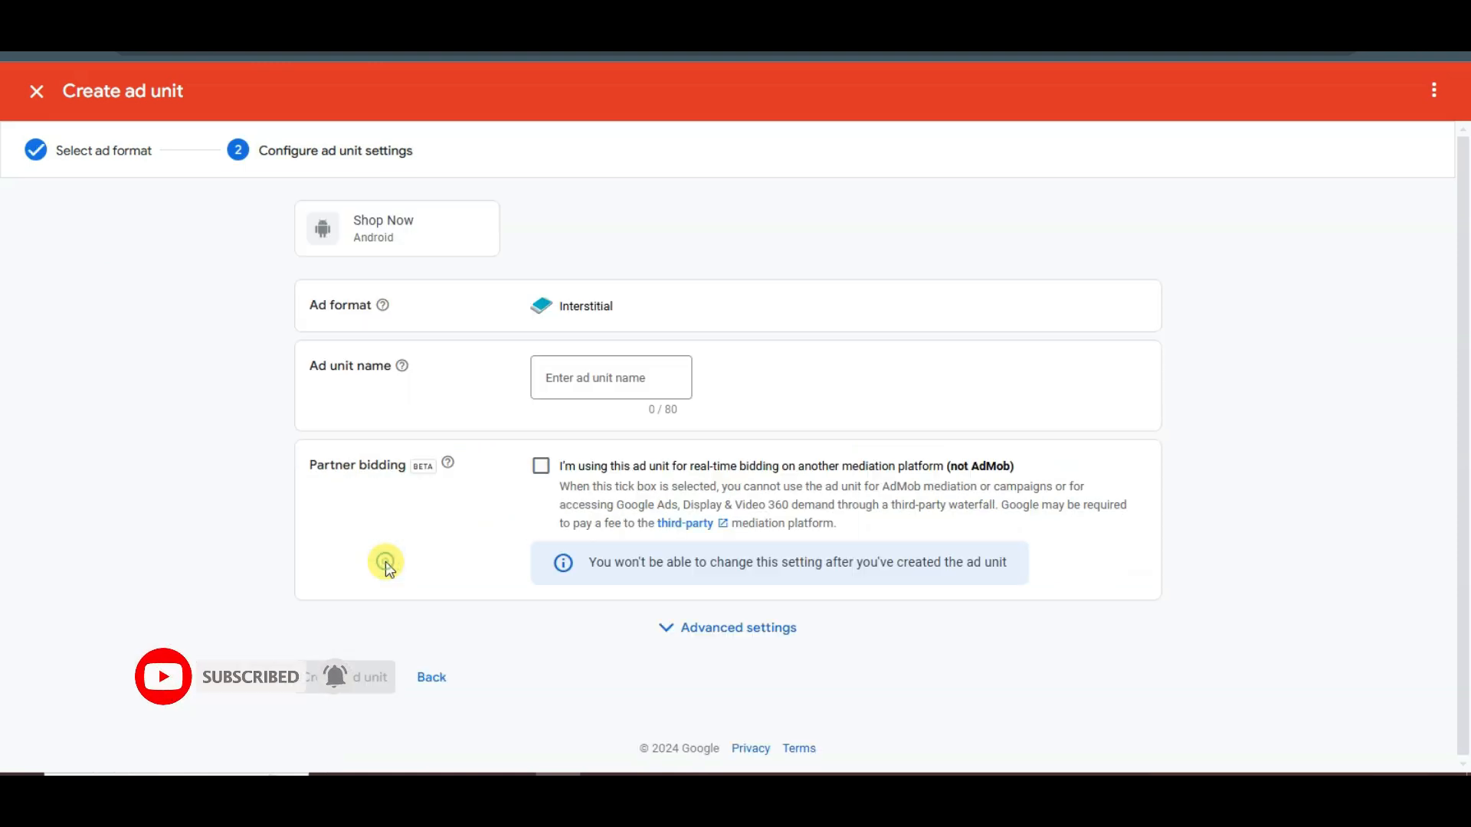
click(587, 378)
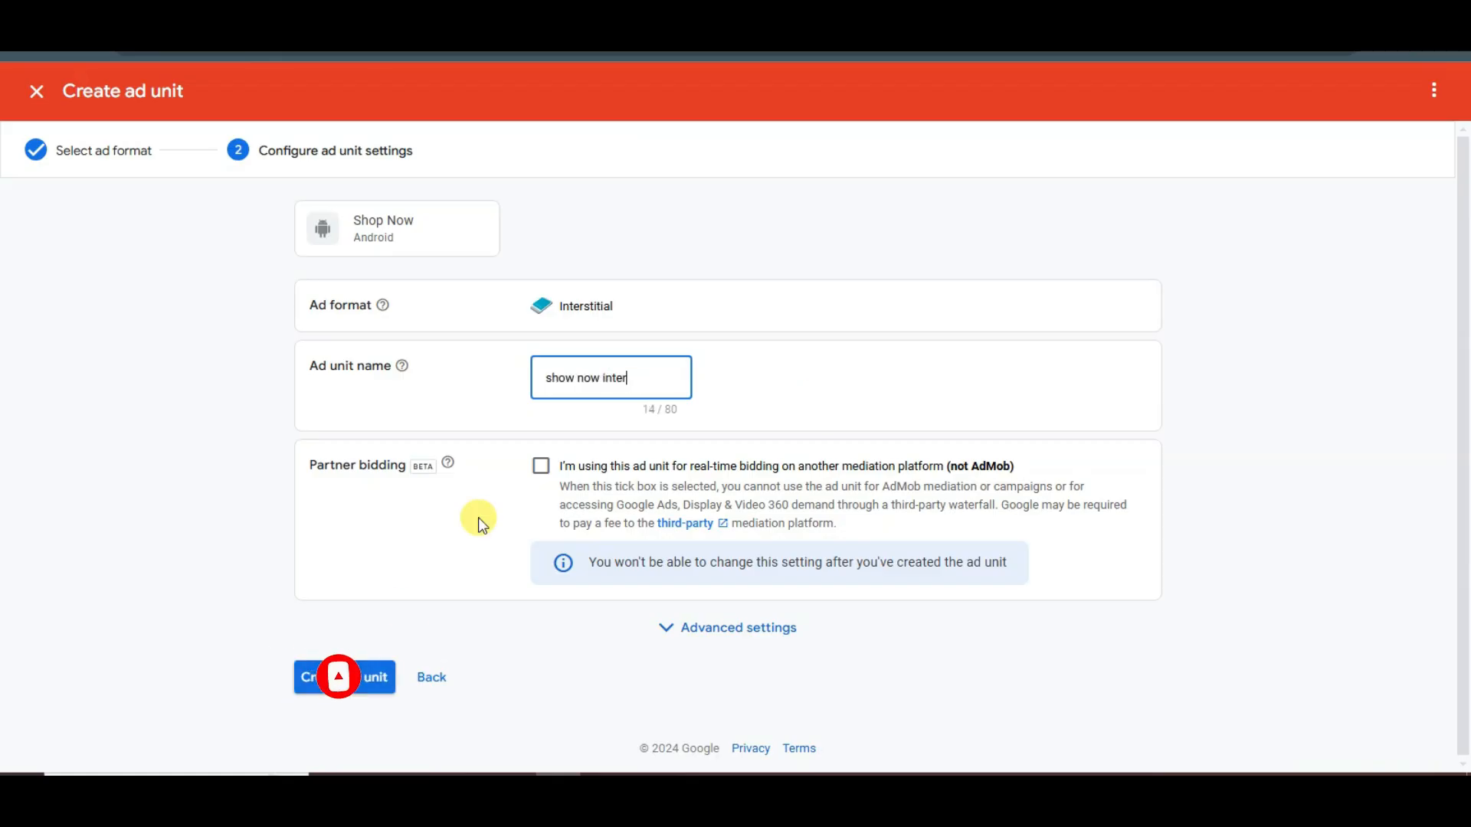
drag(636, 377, 605, 376)
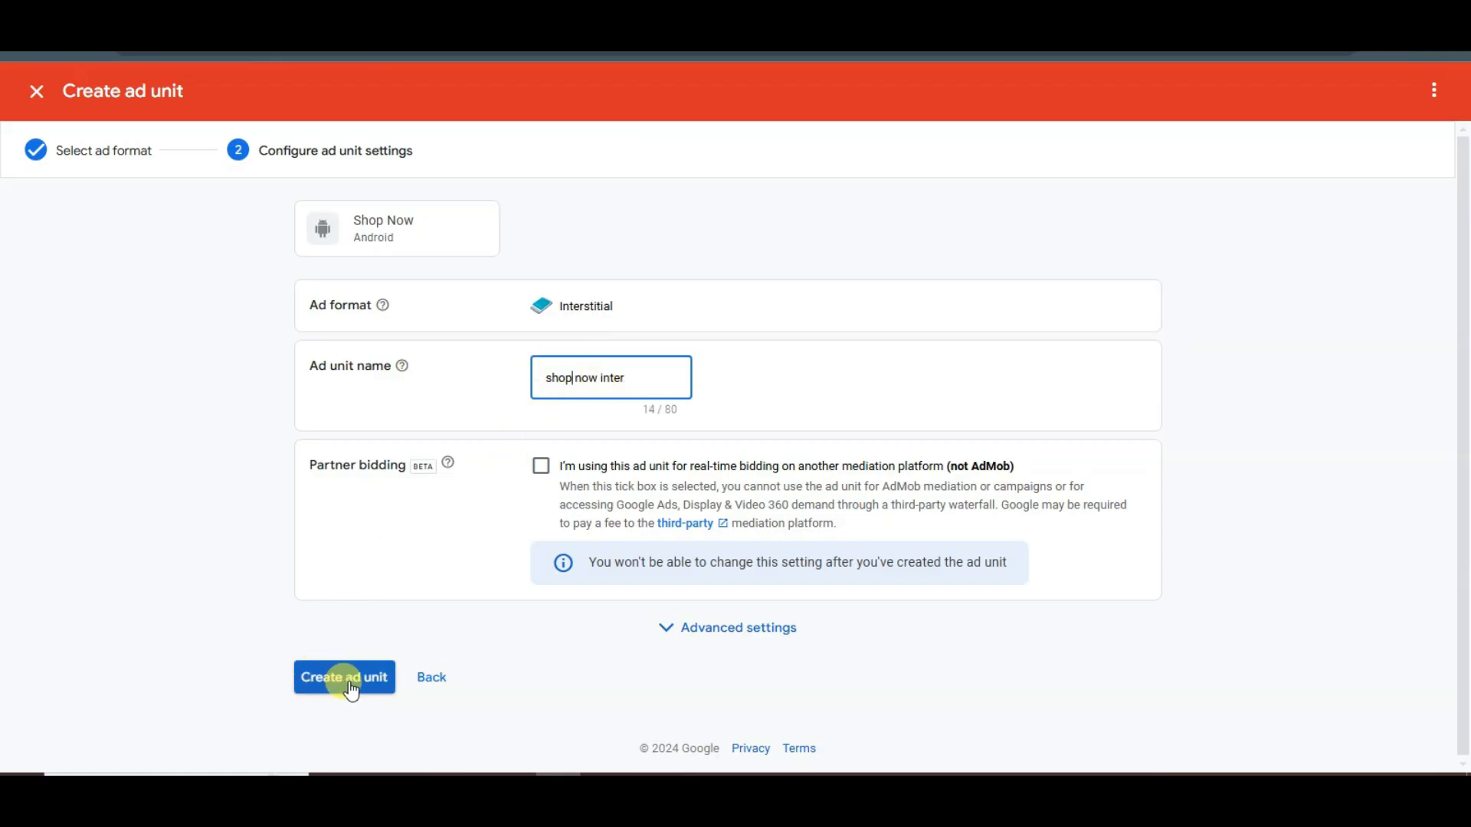
click(349, 684)
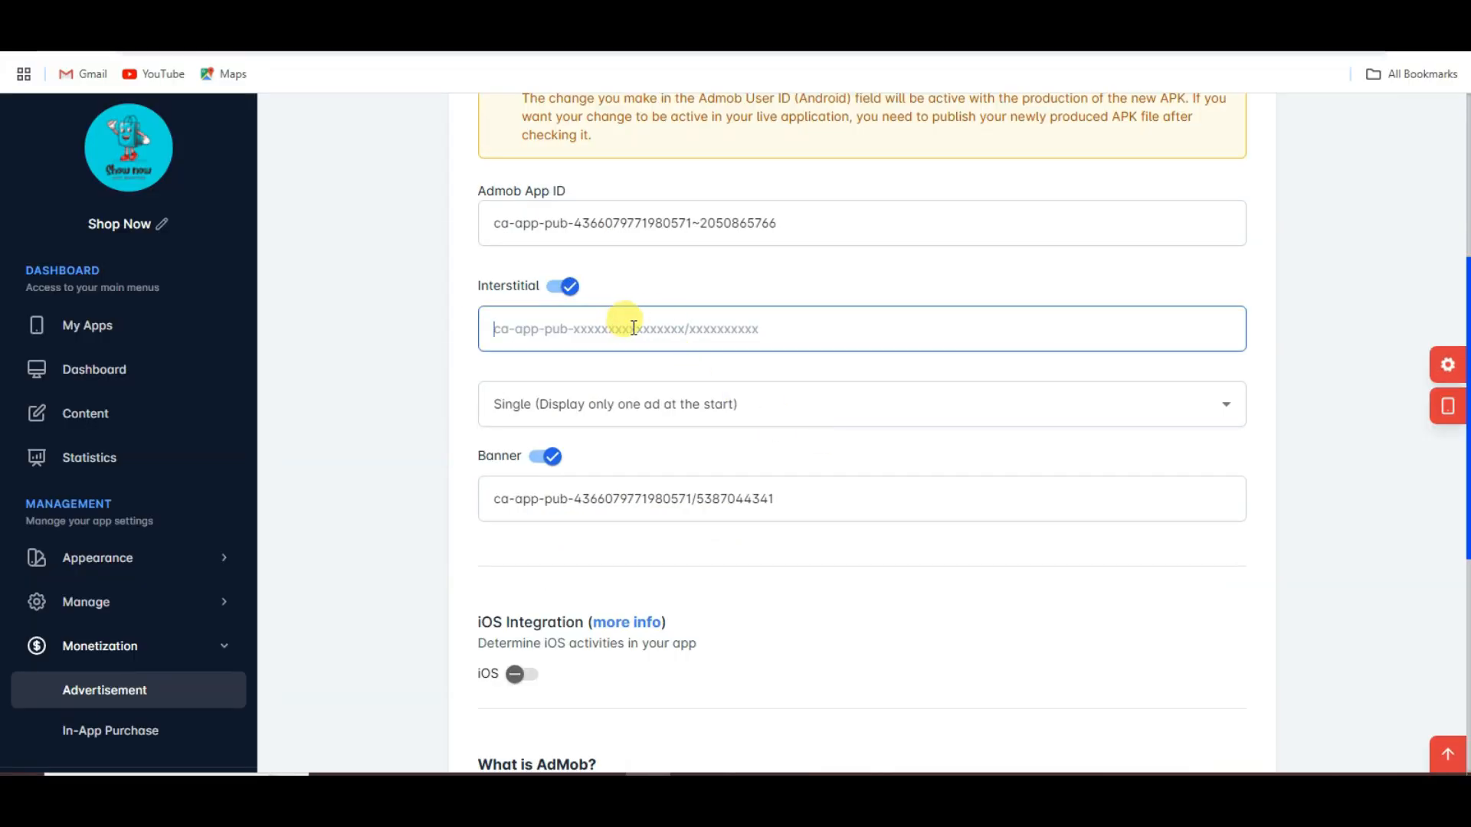
Paste the interstitial ad unit ID into Mobiroller's Interstitial field, set the ad frequency to Rare (every 2 min) and save the settings.
right_click(571, 329)
click(607, 506)
click(596, 413)
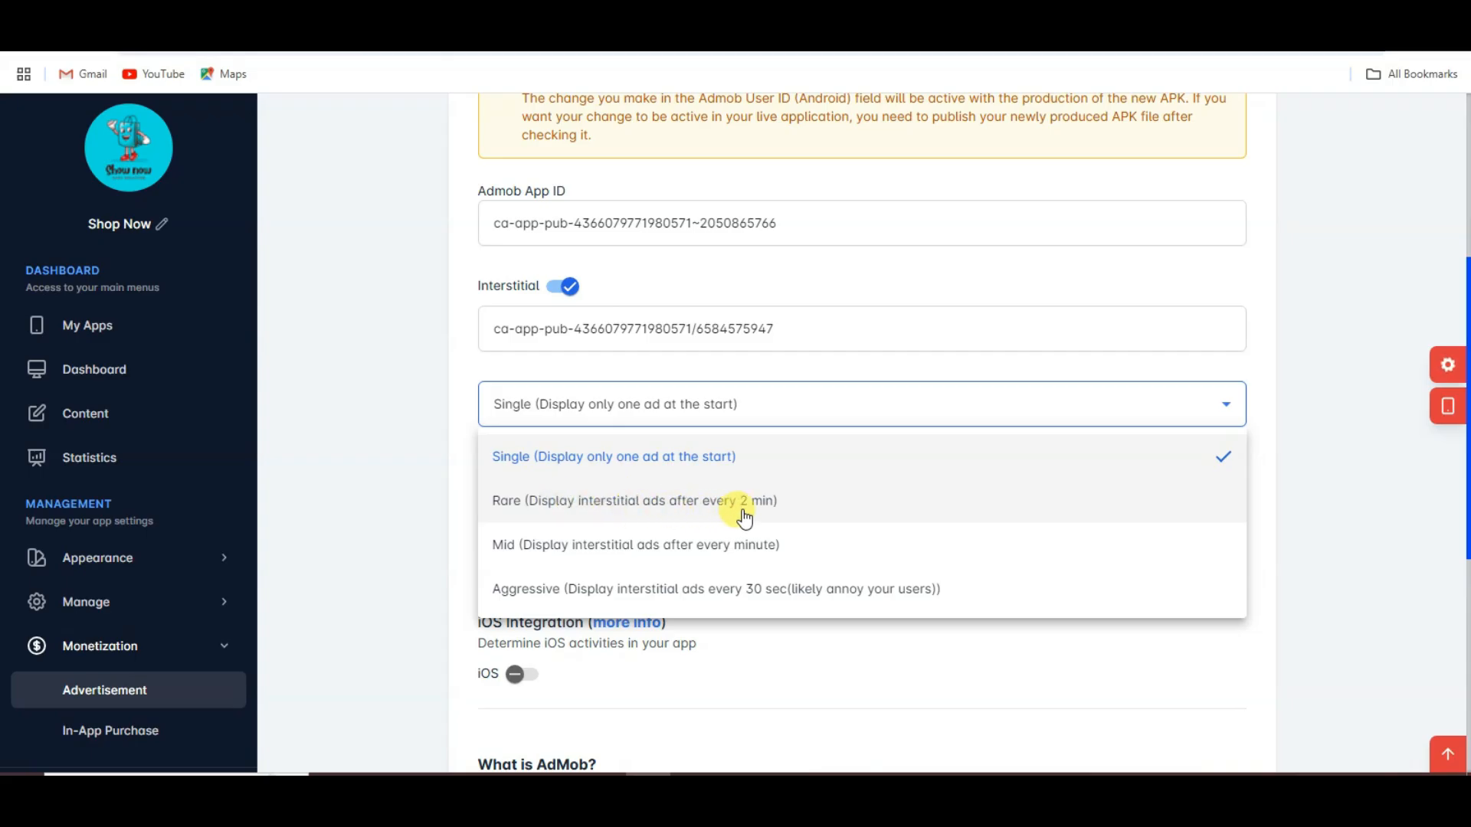
click(777, 506)
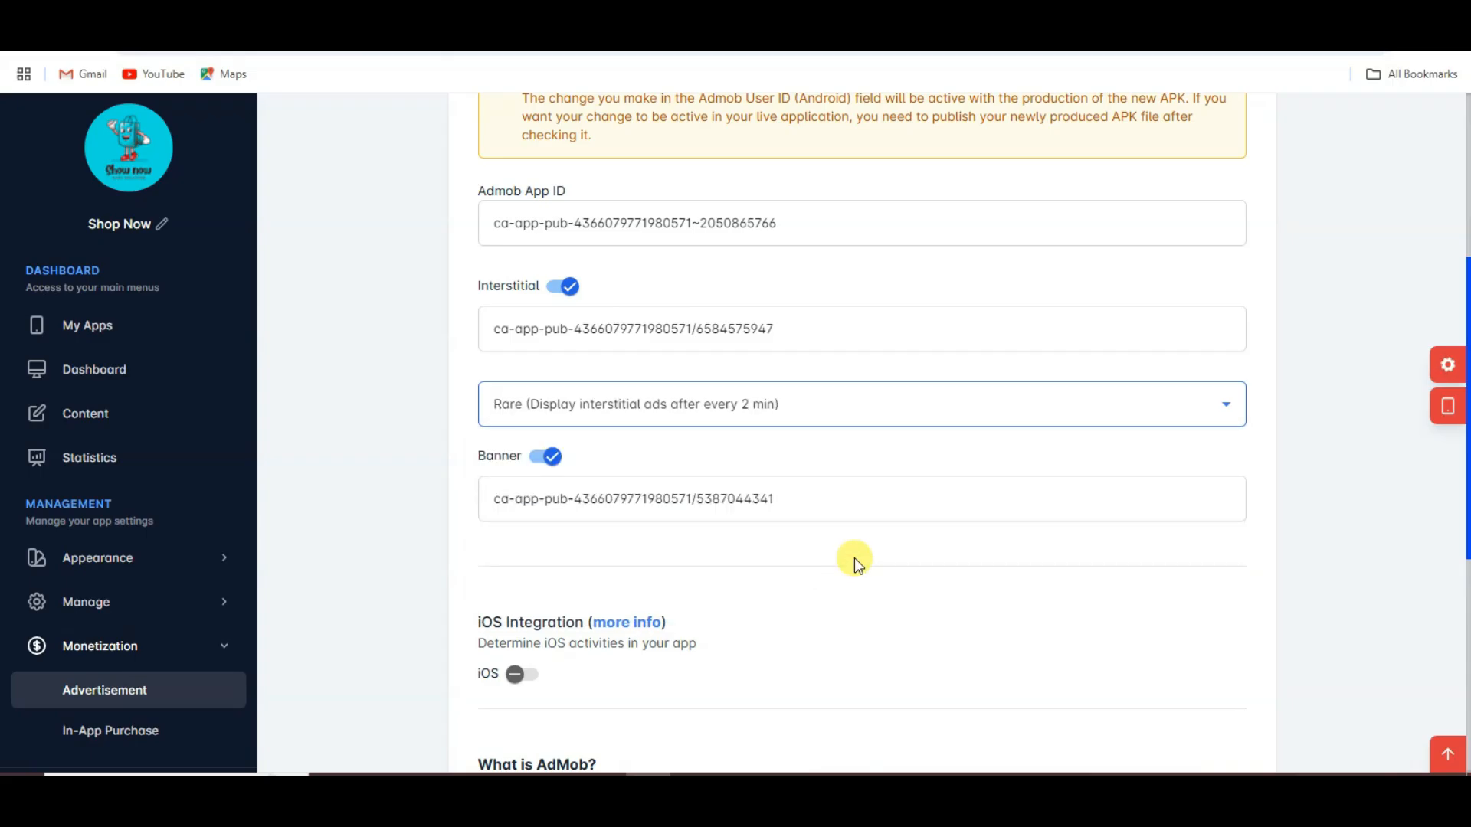
scroll(853, 556, down, 5)
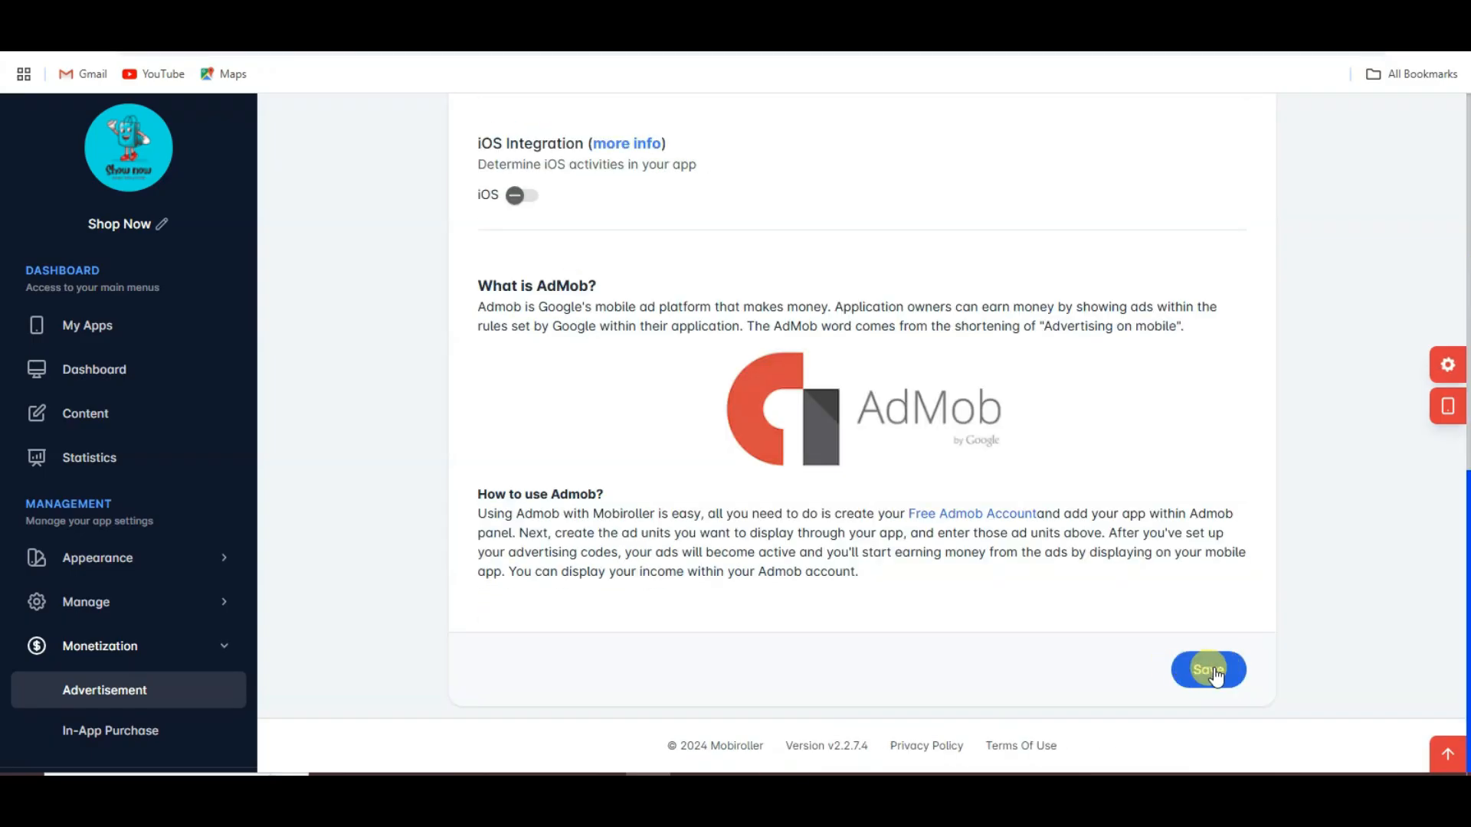
click(1203, 671)
scroll(1164, 603, up, 6)
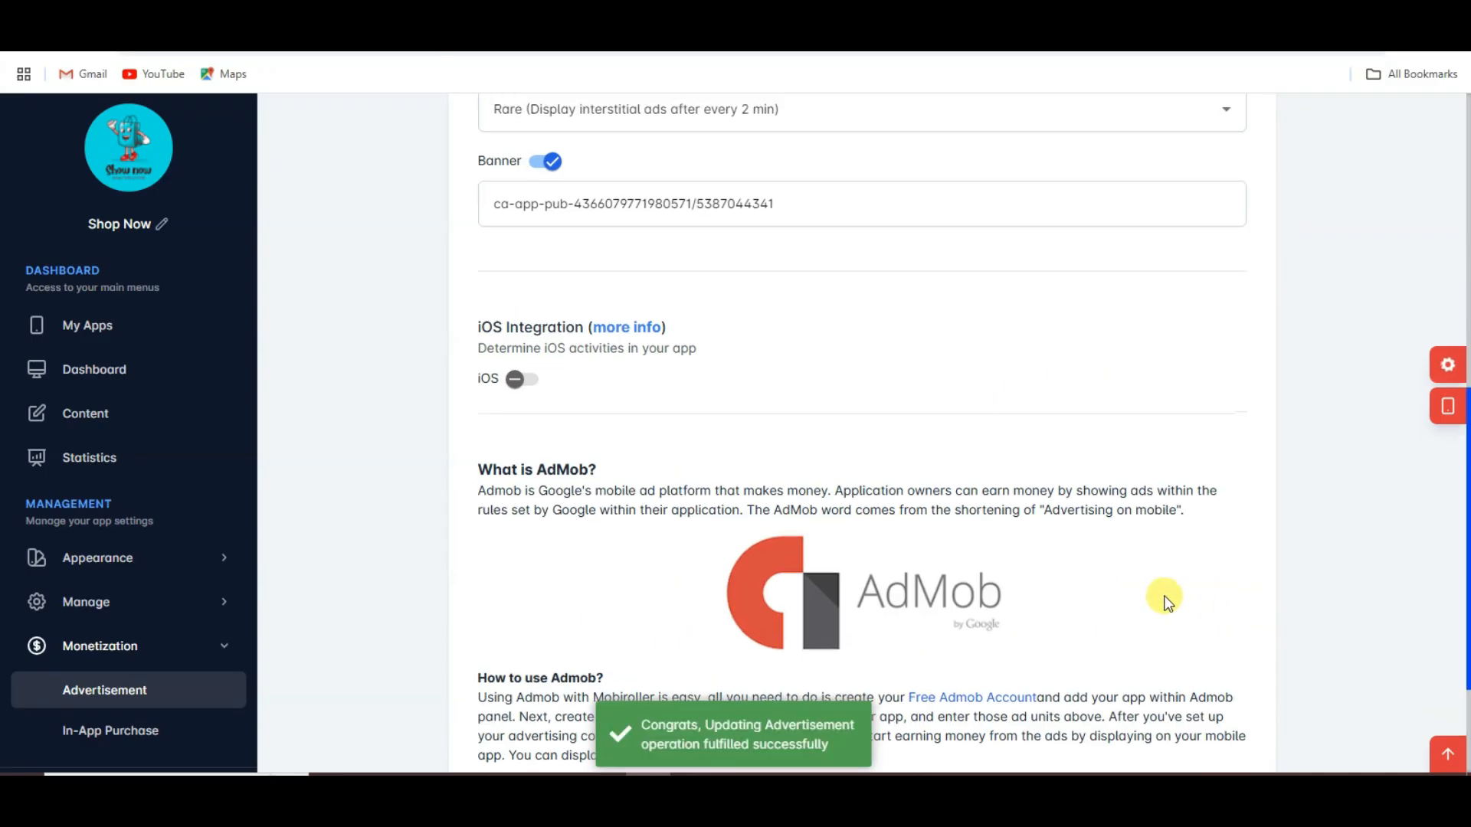
Generate the Shop Now APK from the Mobiroller dashboard with the default package name and no extra permissions, and open the app details.
click(95, 370)
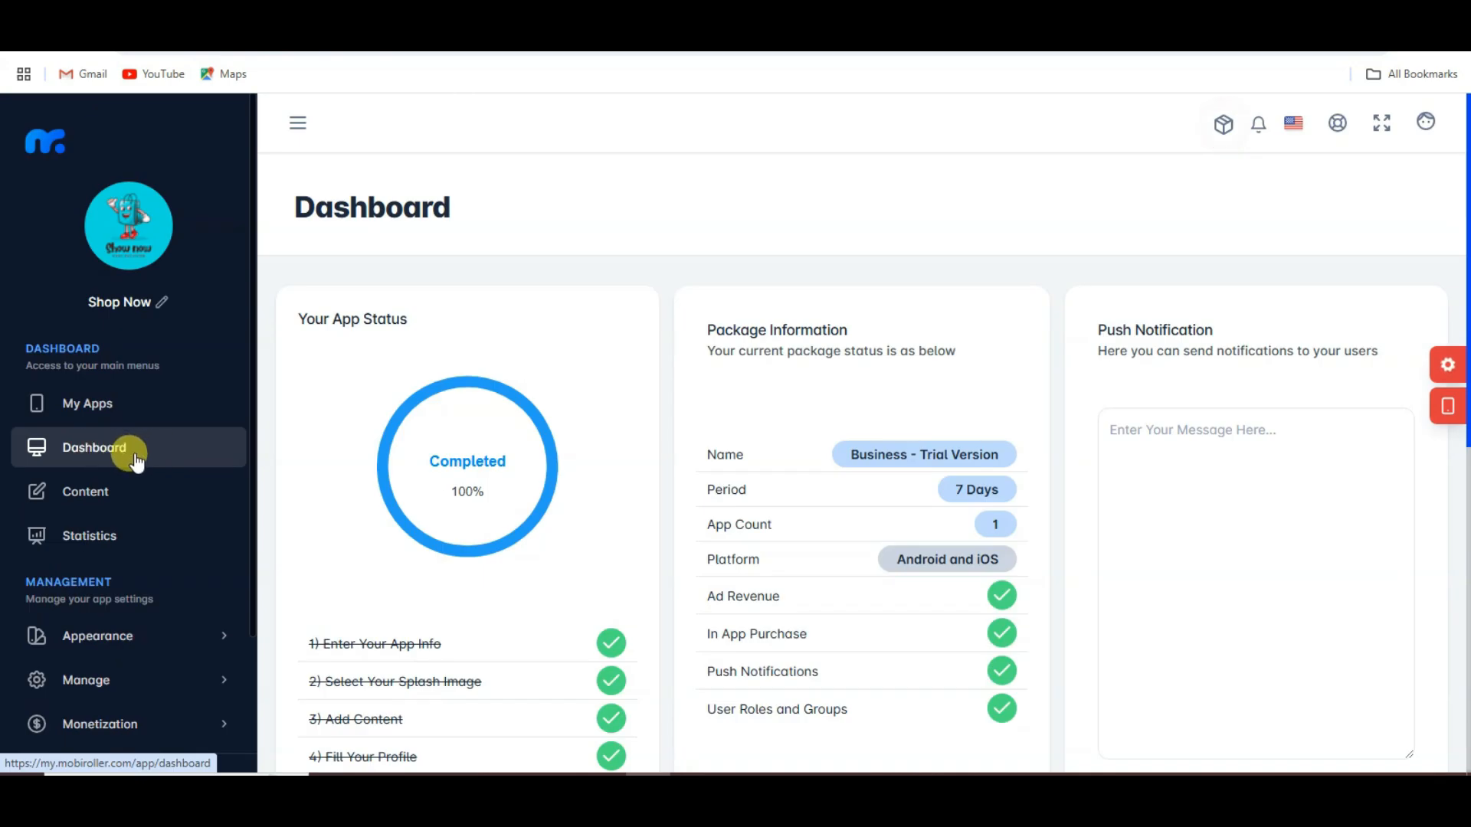
scroll(601, 444, down, 5)
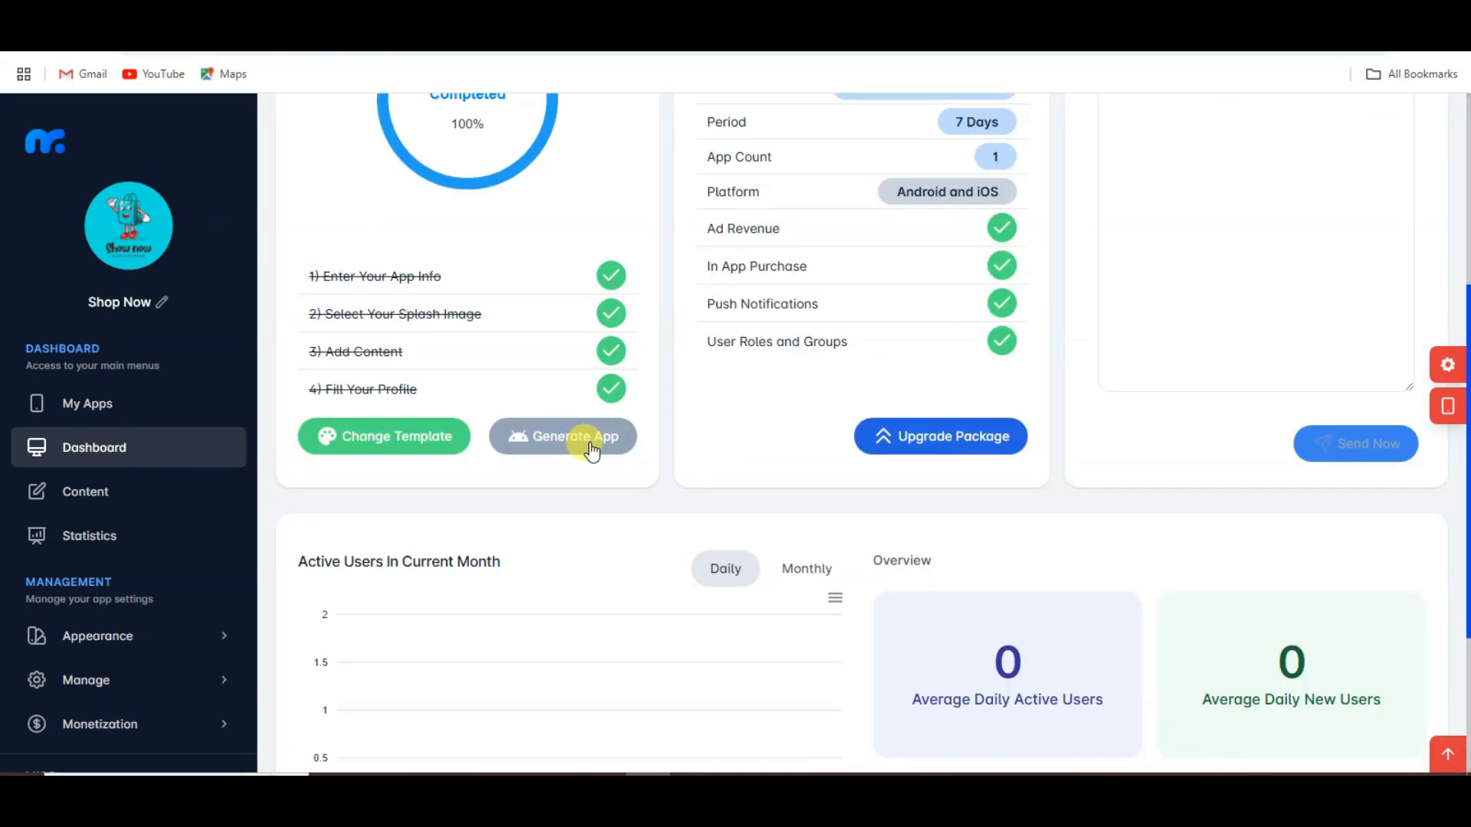
click(593, 451)
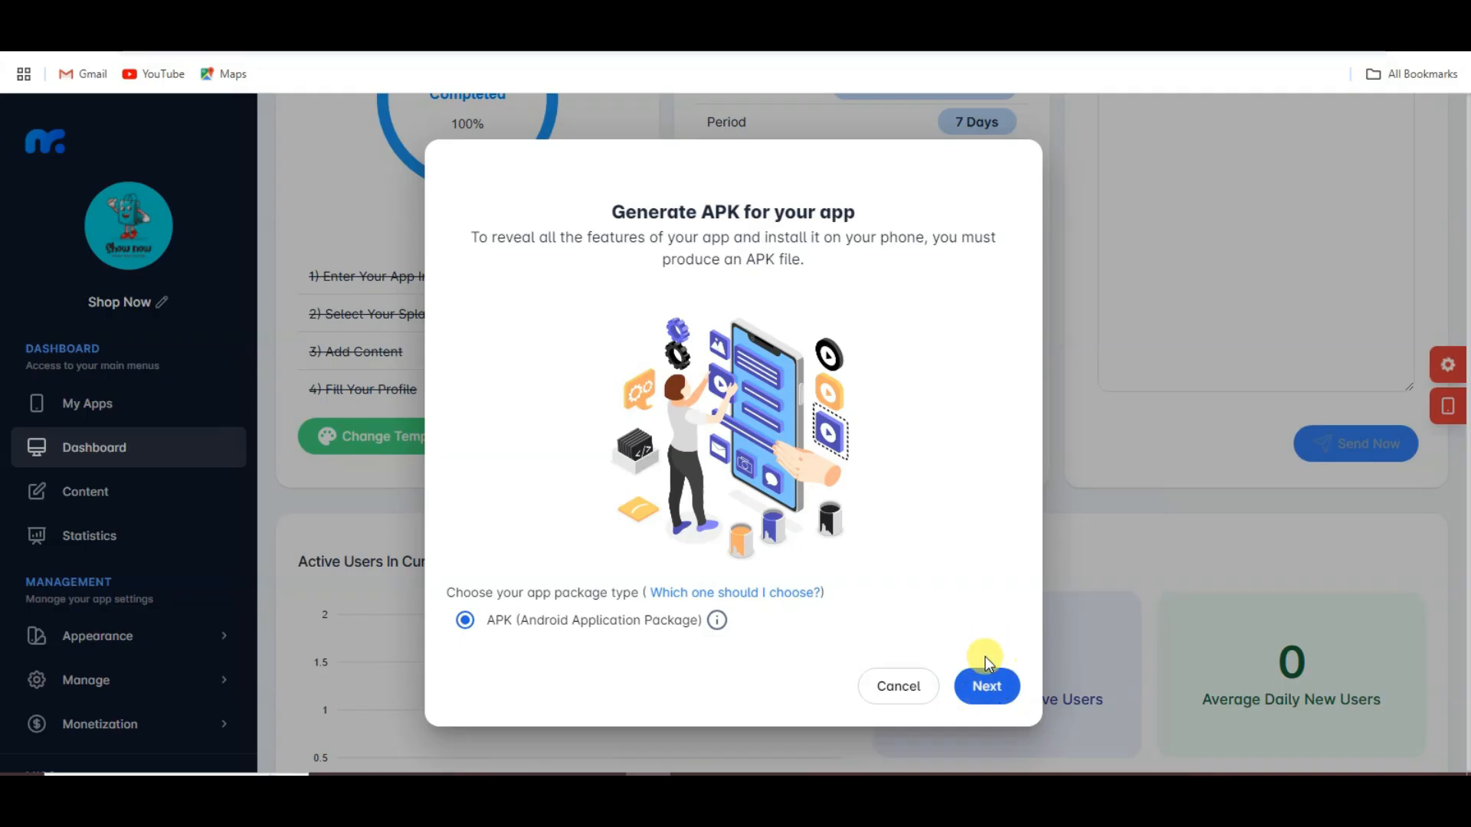
click(986, 684)
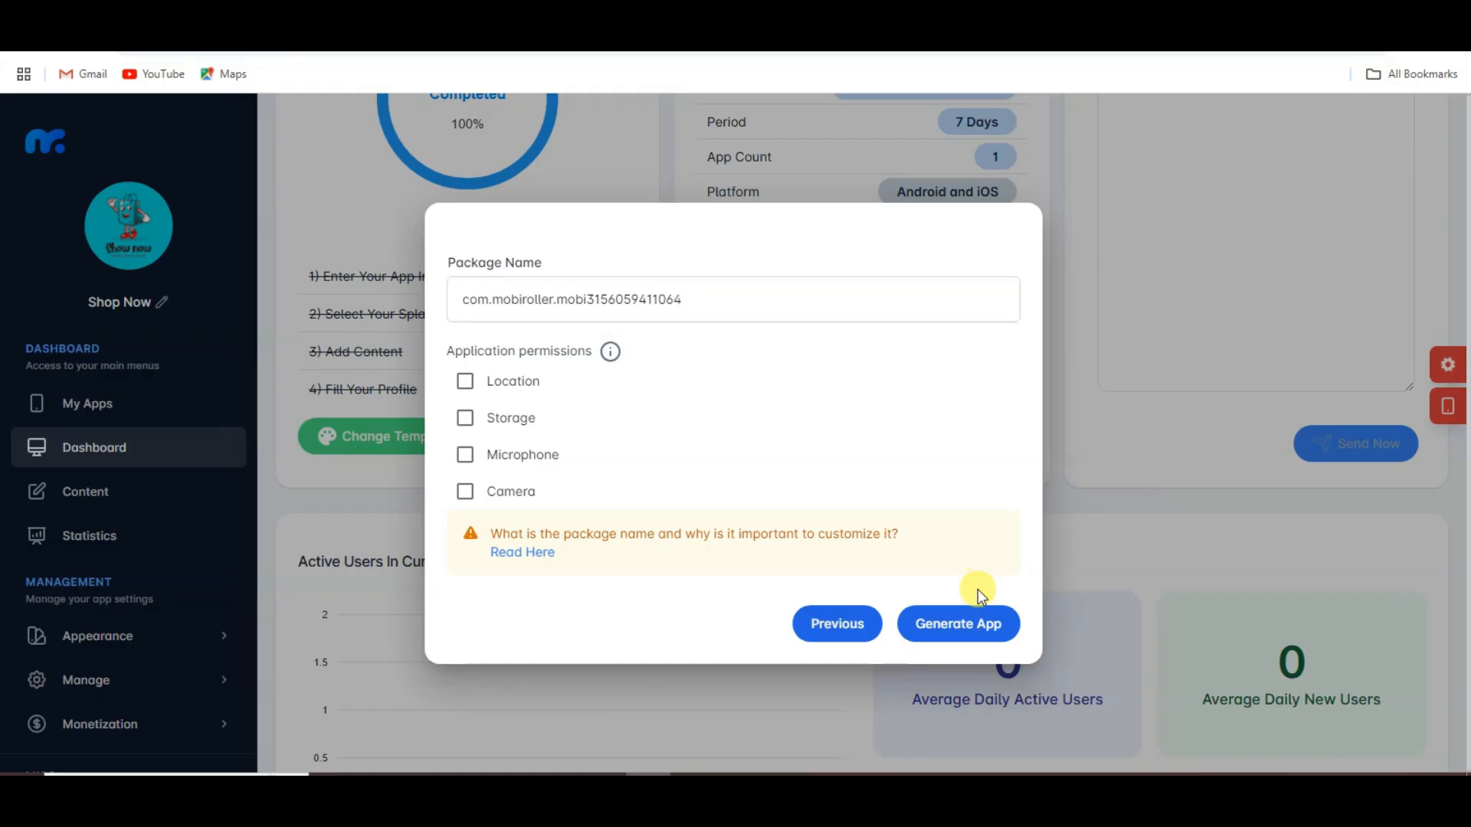
click(981, 629)
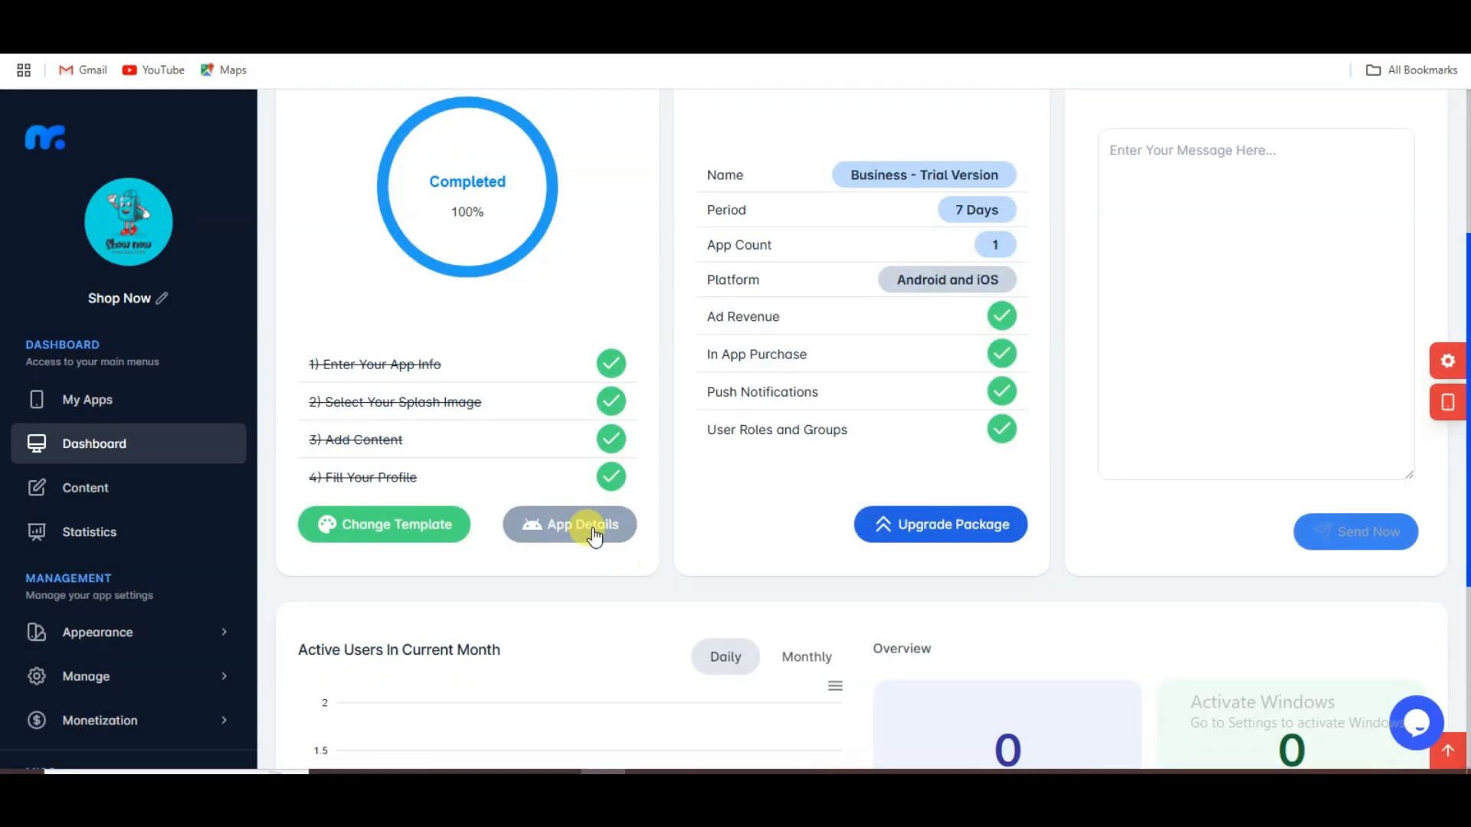
click(594, 535)
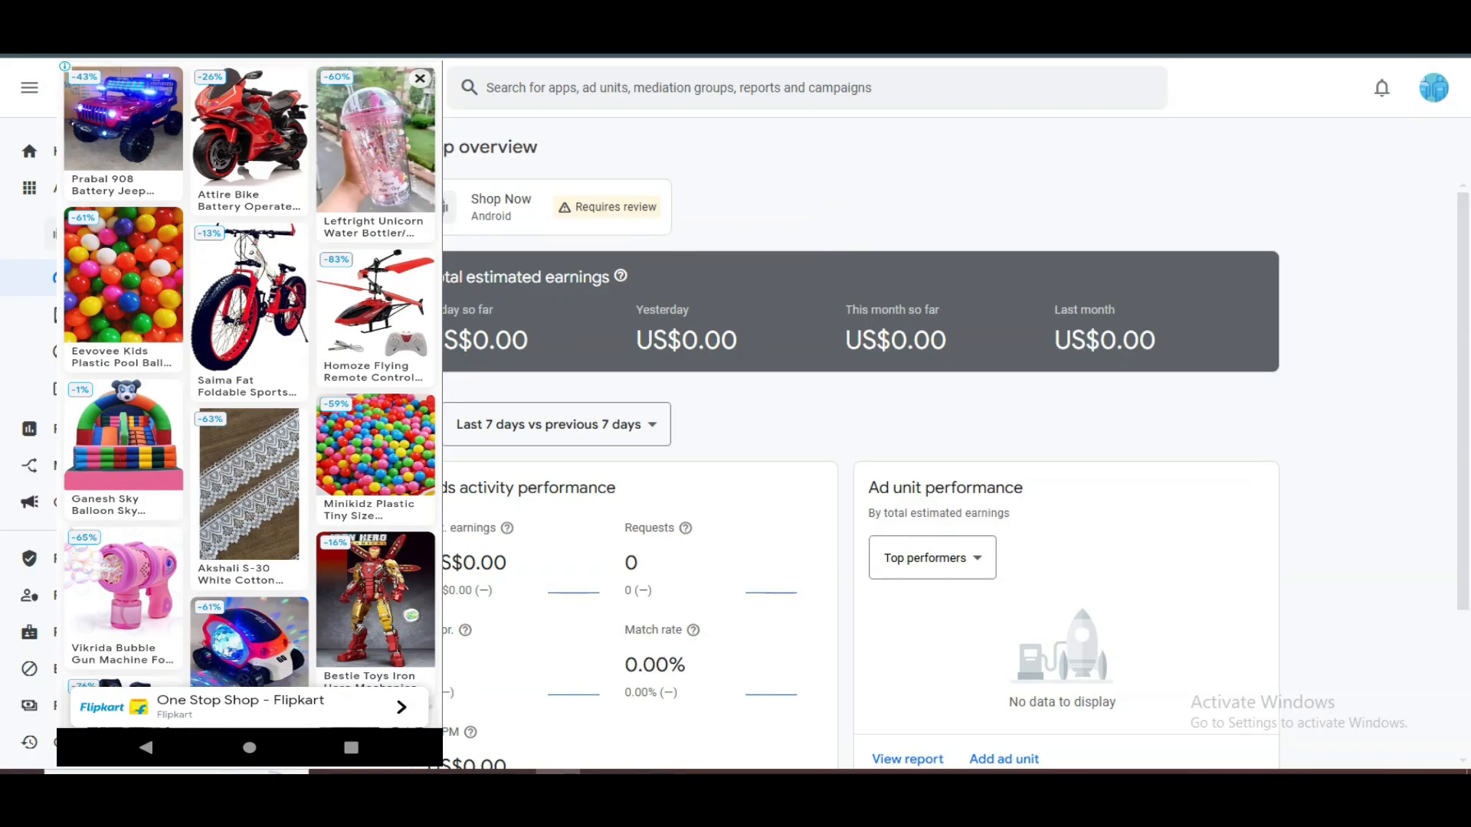
In AdMob's Shop Now overview, start adding a store to resolve the required review and select Amazon Appstore.
triple_click(581, 207)
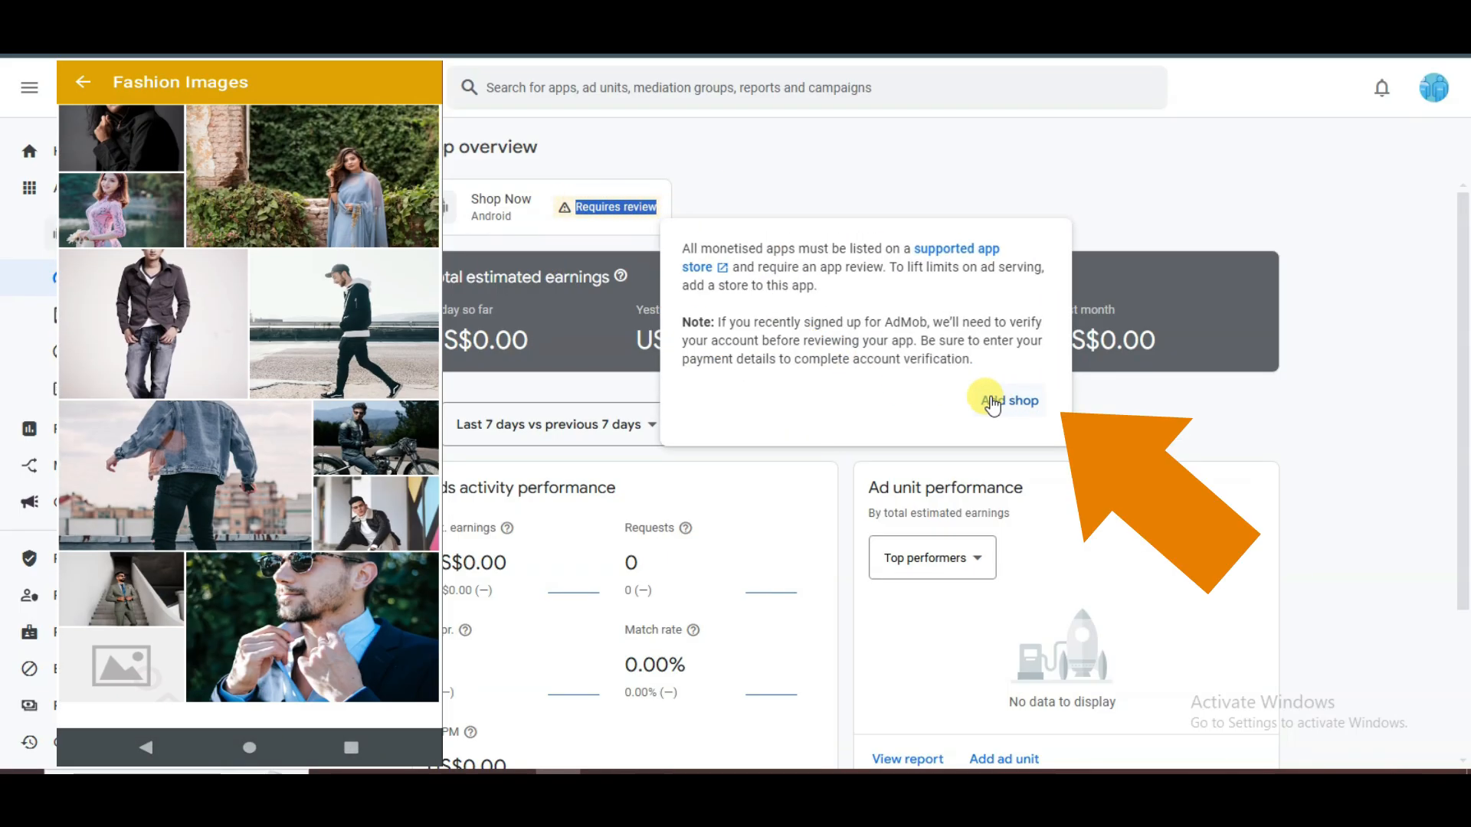
click(992, 401)
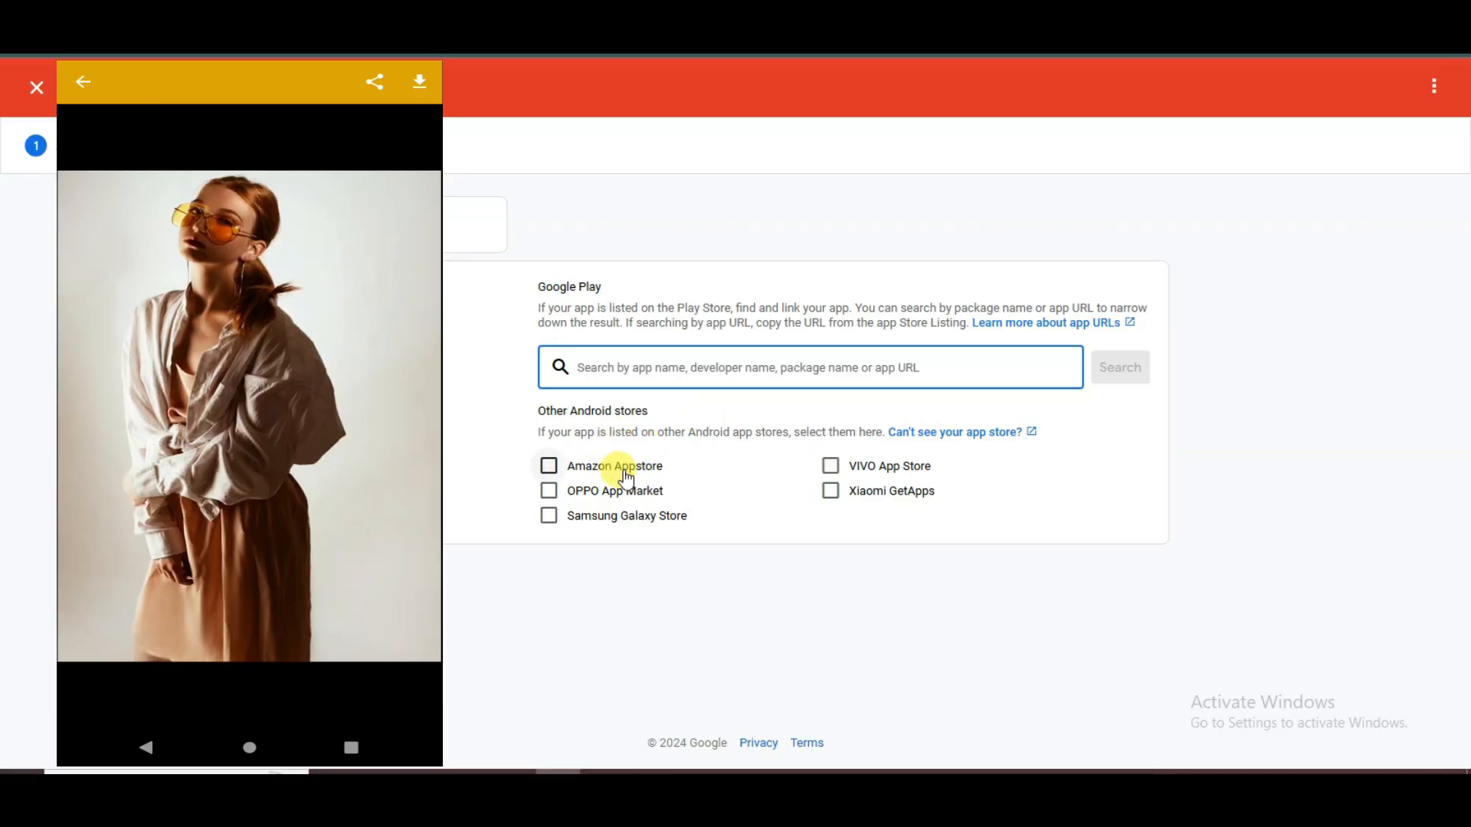
click(622, 467)
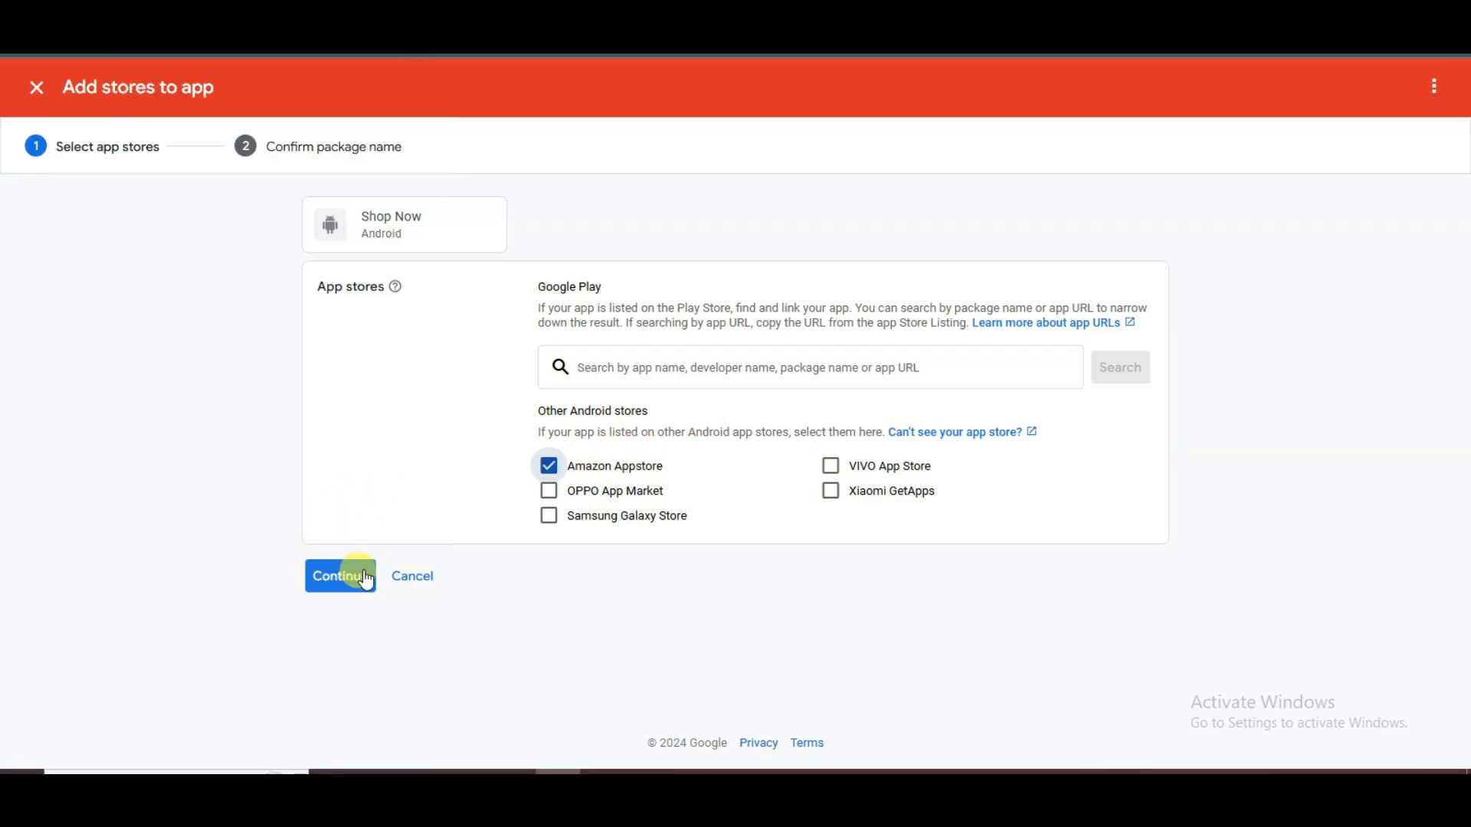
click(346, 578)
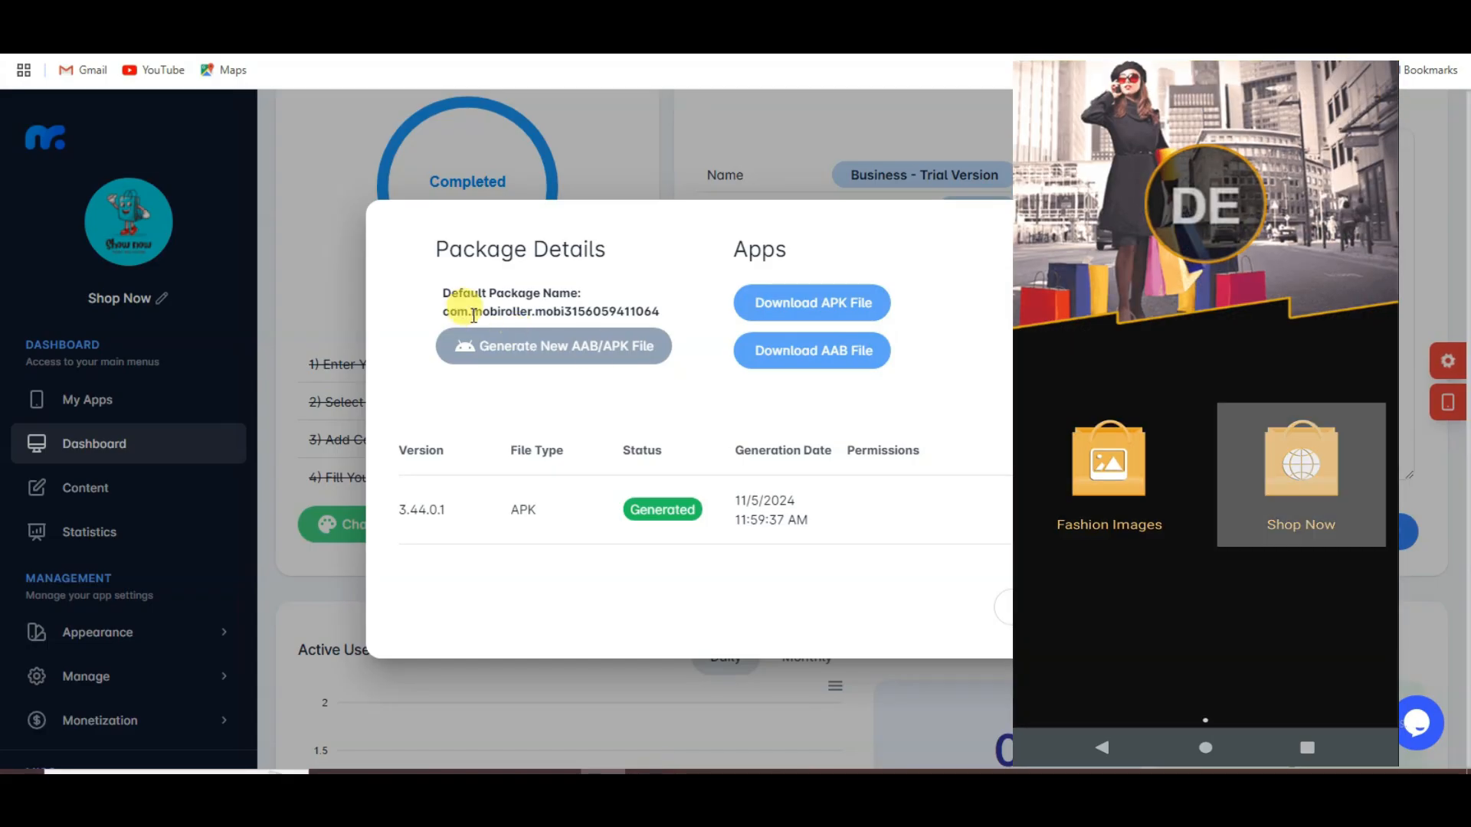
drag(443, 318, 648, 314)
key(ctrl+c)
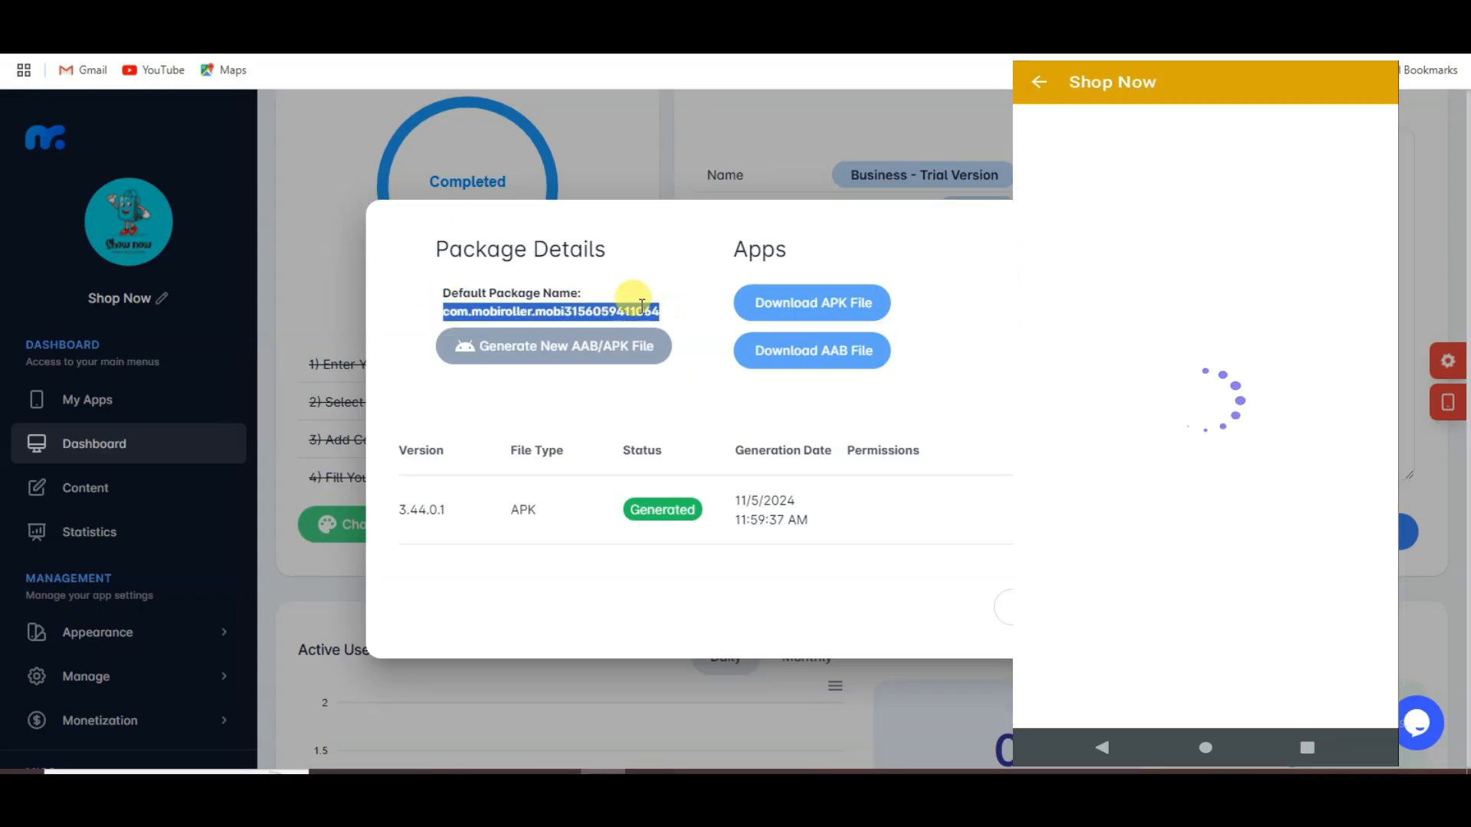
right_click(648, 317)
click(663, 330)
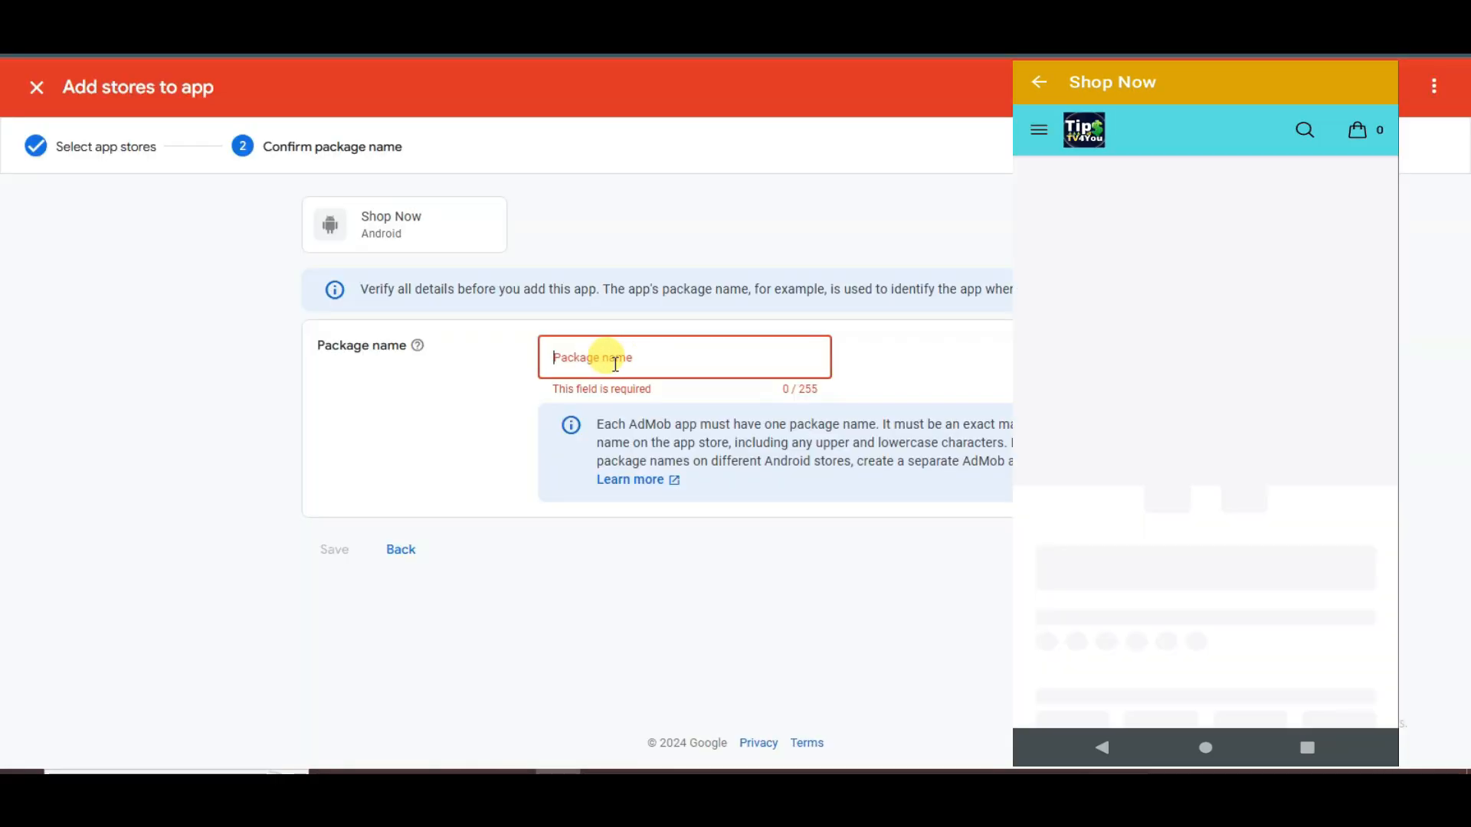
right_click(586, 356)
click(613, 536)
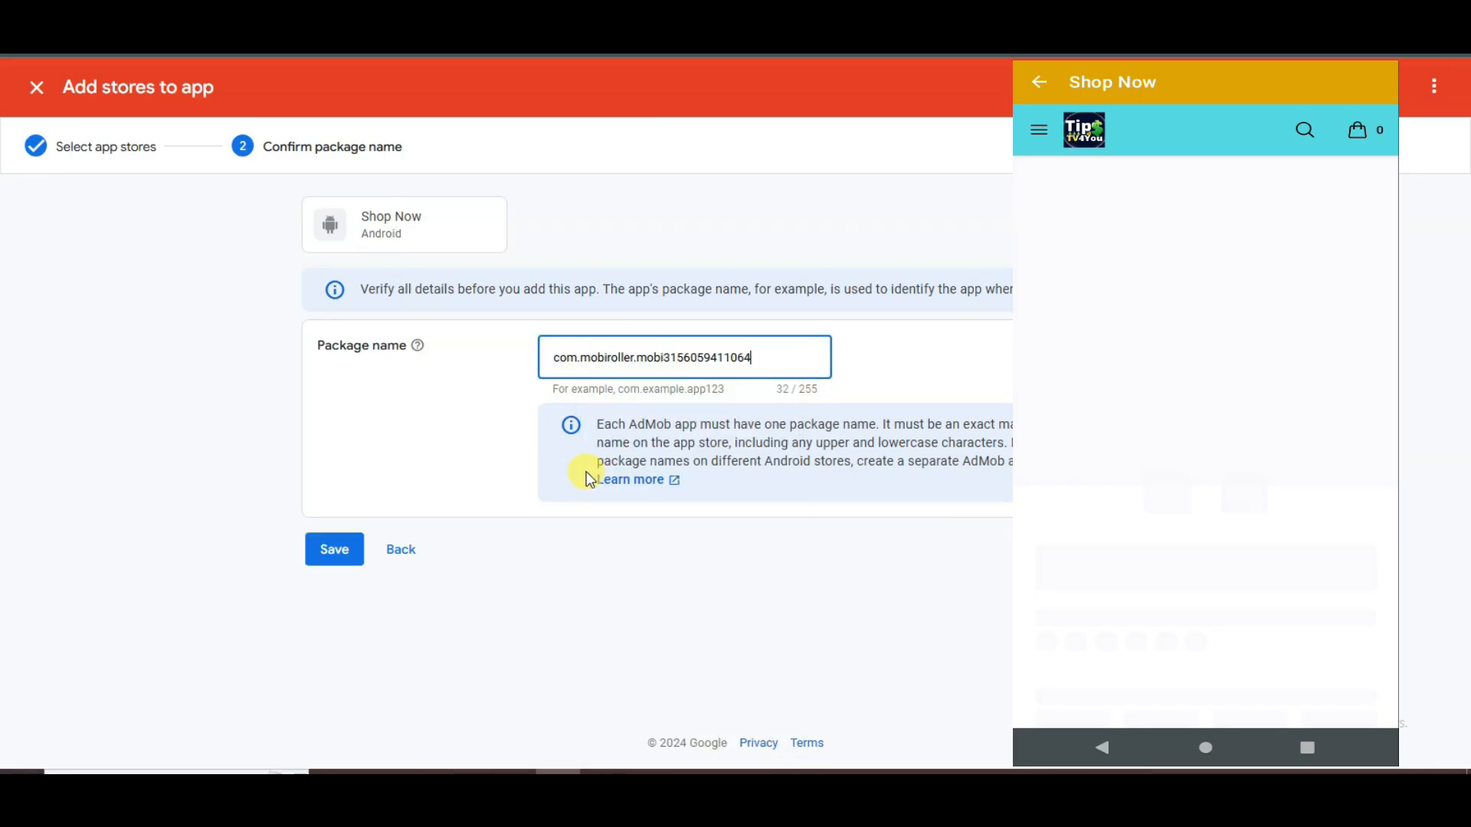
click(355, 544)
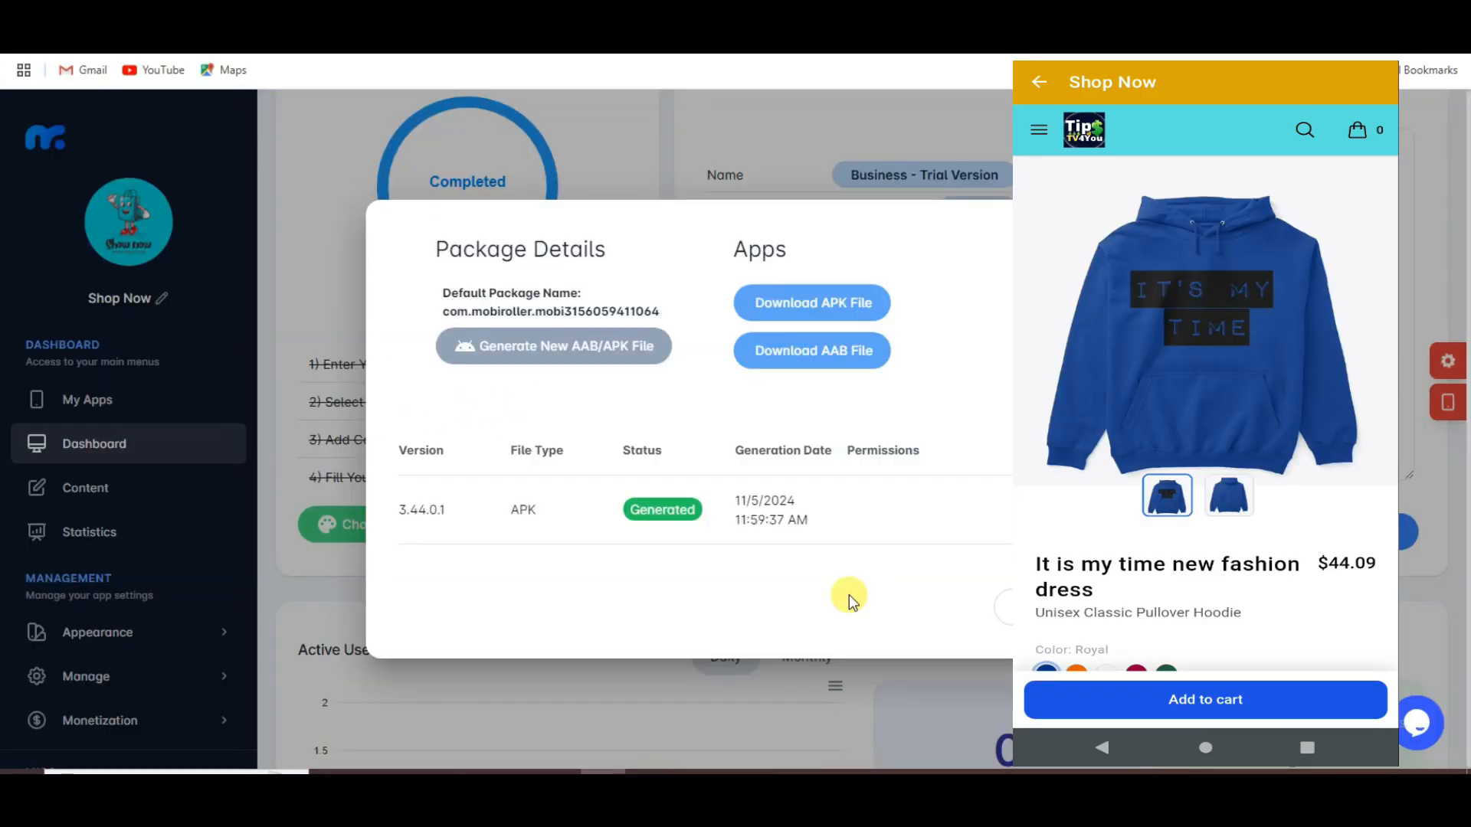